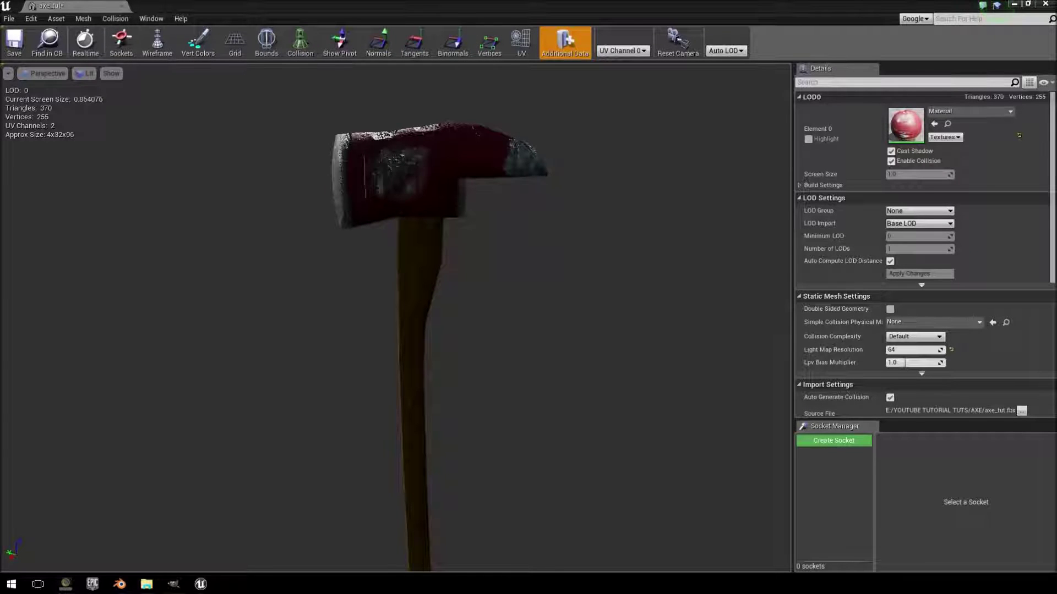
Examine the finished axe mesh from several angles, including the blade, the pick end and the wooden handle
{"action": "right_click_drag", "start_coordinate": [534, 184], "coordinate": [468, 193]}
{"action": "left_click_drag", "start_coordinate": [451, 259], "coordinate": [469, 241]}
{"action": "right_click_drag", "start_coordinate": [469, 241], "coordinate": [490, 214]}
{"action": "left_click_drag", "start_coordinate": [490, 214], "coordinate": [476, 219]}
{"action": "right_click_drag", "start_coordinate": [476, 219], "coordinate": [477, 187]}
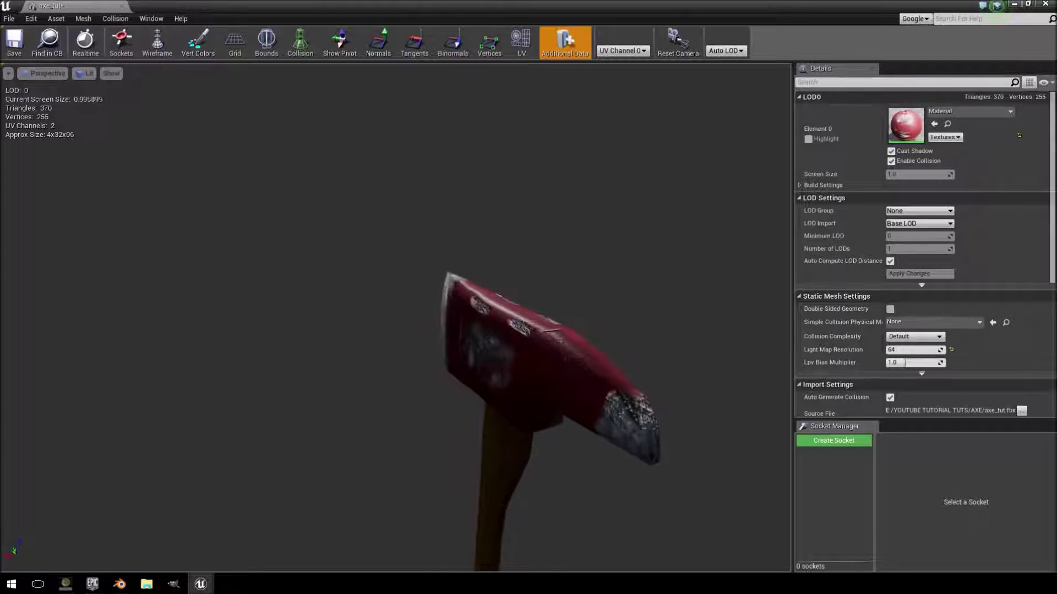
{"action": "left_click_drag", "start_coordinate": [476, 187], "coordinate": [490, 192]}
{"action": "right_click_drag", "start_coordinate": [490, 193], "coordinate": [512, 237]}
{"action": "left_click_drag", "start_coordinate": [512, 236], "coordinate": [479, 242]}
{"action": "right_click_drag", "start_coordinate": [478, 242], "coordinate": [479, 207]}
{"action": "left_click_drag", "start_coordinate": [479, 206], "coordinate": [462, 220]}
{"action": "right_click_drag", "start_coordinate": [463, 220], "coordinate": [460, 199]}
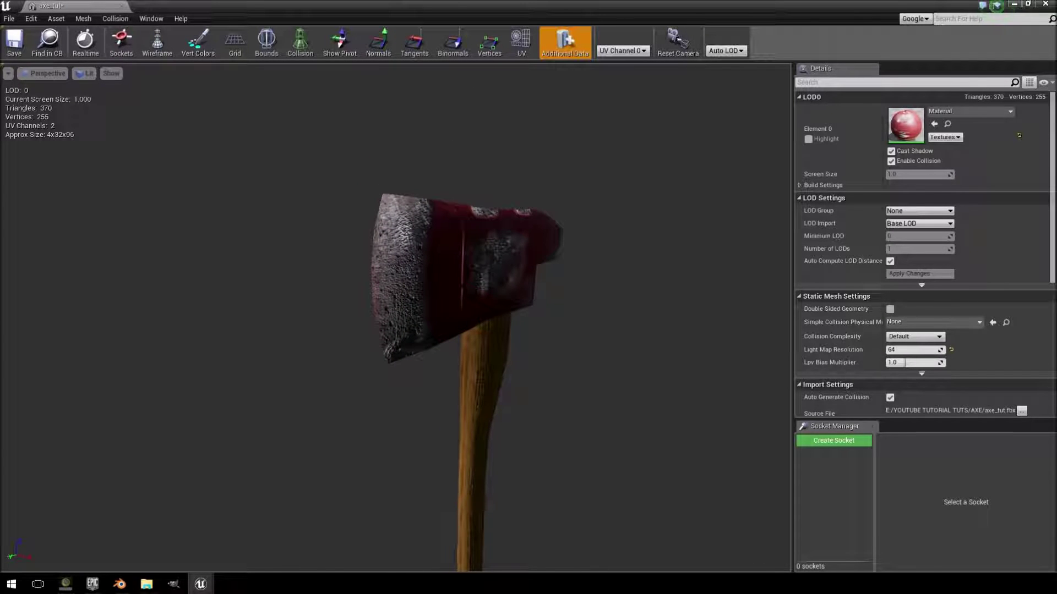
{"action": "mouse_move", "coordinate": [455, 242]}
{"action": "left_mouse_down"}
{"action": "mouse_move", "coordinate": [435, 242]}
{"action": "mouse_move", "coordinate": [465, 242]}
{"action": "left_mouse_up"}
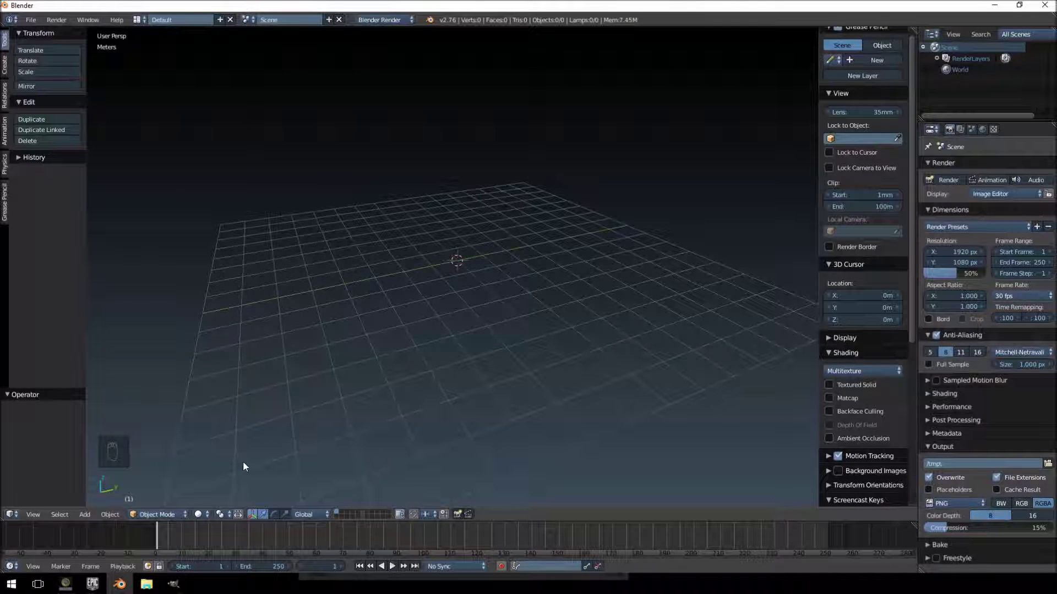
Review axe_drawing.png, DSC_0176.JPG and DSC_0199.JPG in the AXE folder in File Explorer, then return to Blender
{"action": "left_click", "coordinate": [146, 584]}
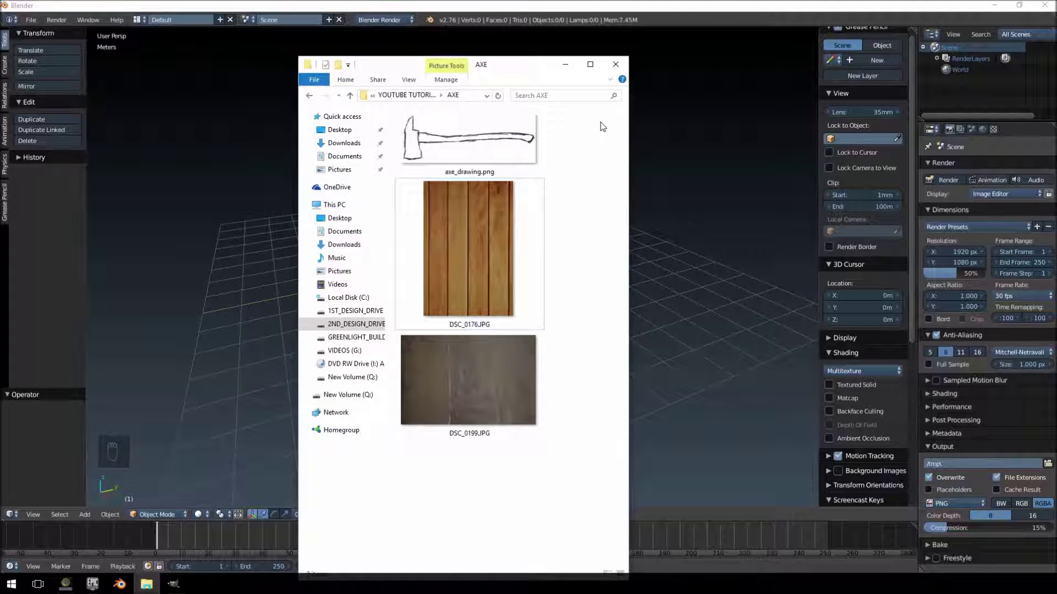
{"action": "left_click_drag", "start_coordinate": [600, 122], "coordinate": [415, 164]}
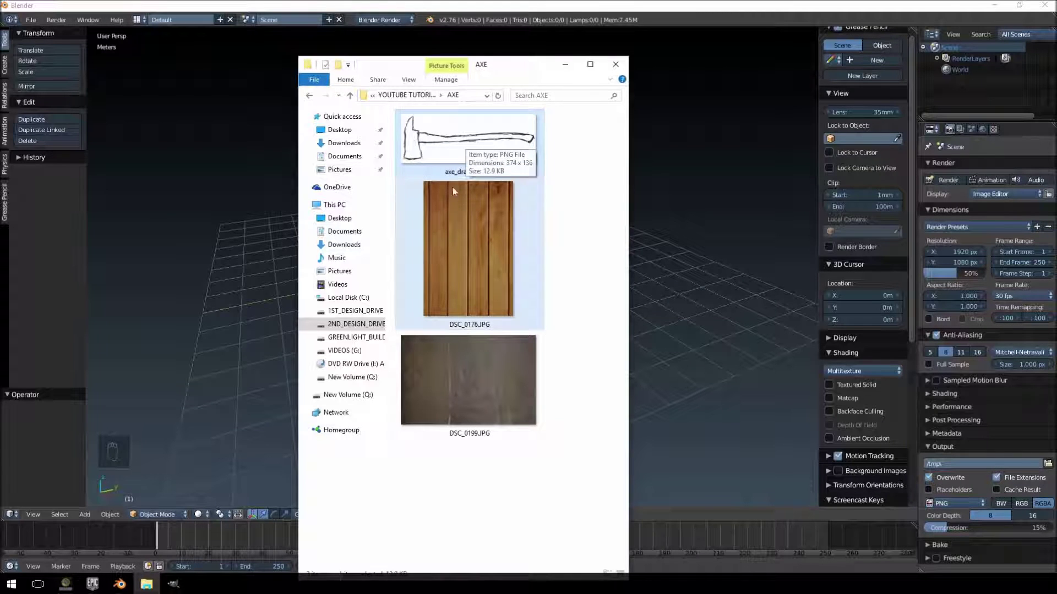
{"action": "left_click", "coordinate": [475, 233]}
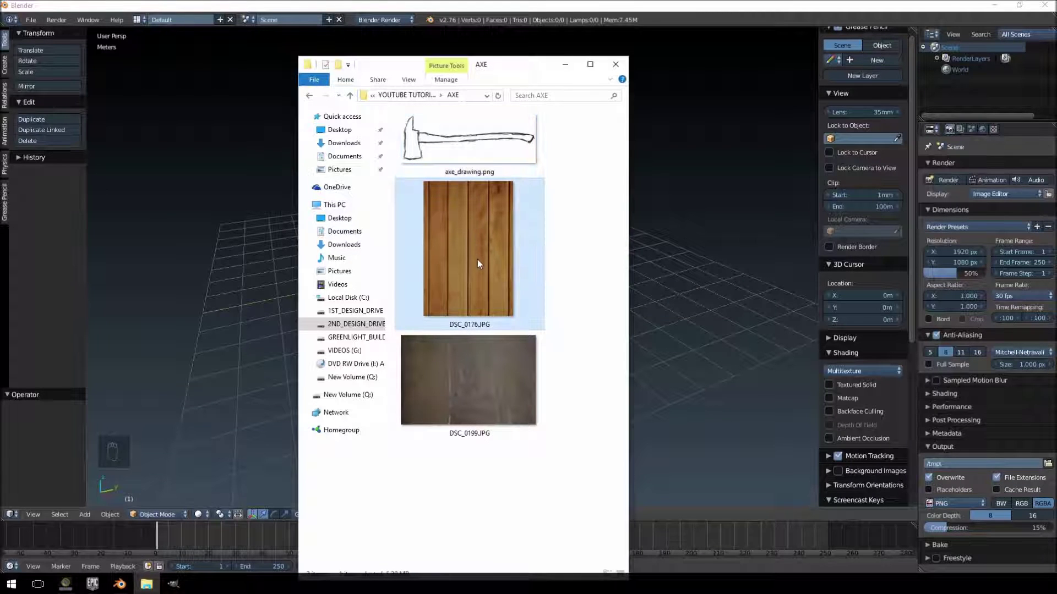
{"action": "left_click", "coordinate": [485, 378]}
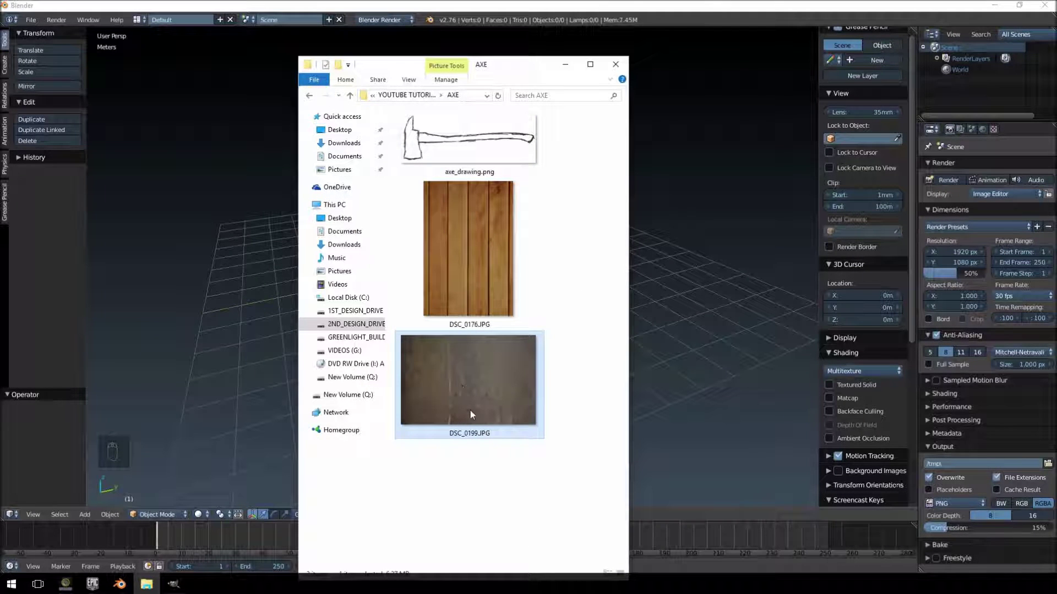
{"action": "left_click", "coordinate": [435, 4]}
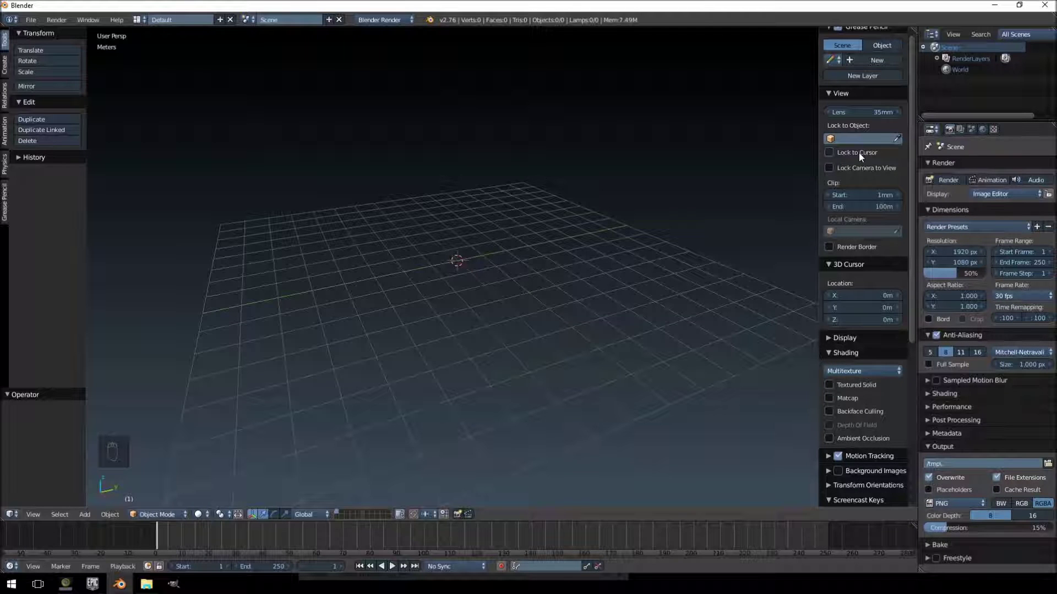
Enable background images in the 3D view and load axe_drawing.png as a new one
{"action": "key", "text": "n"}
{"action": "key", "text": "n"}
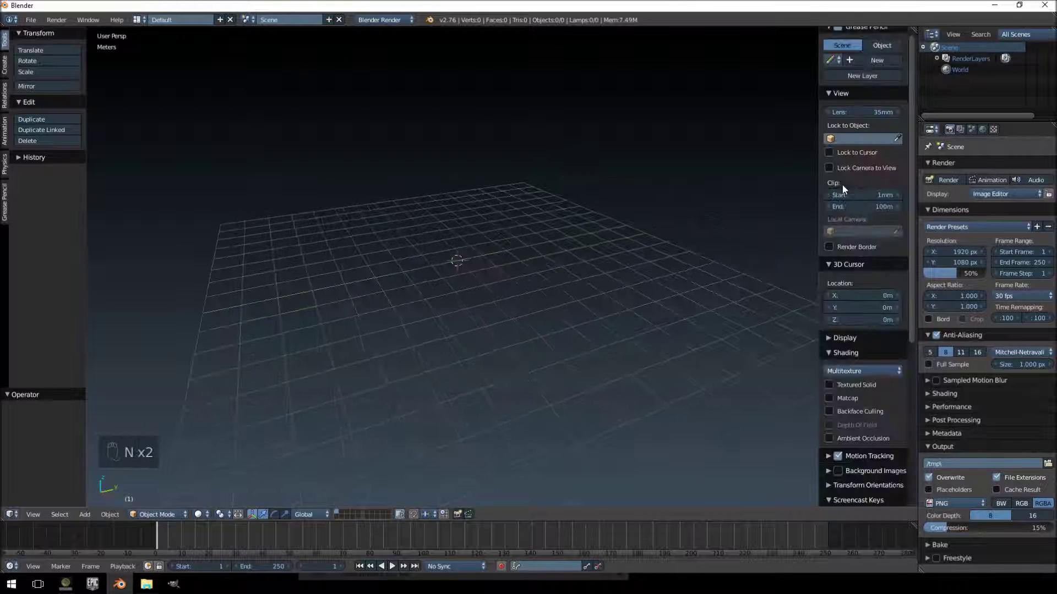
{"action": "scroll", "coordinate": [842, 462], "scroll_direction": "down", "scroll_amount": 3}
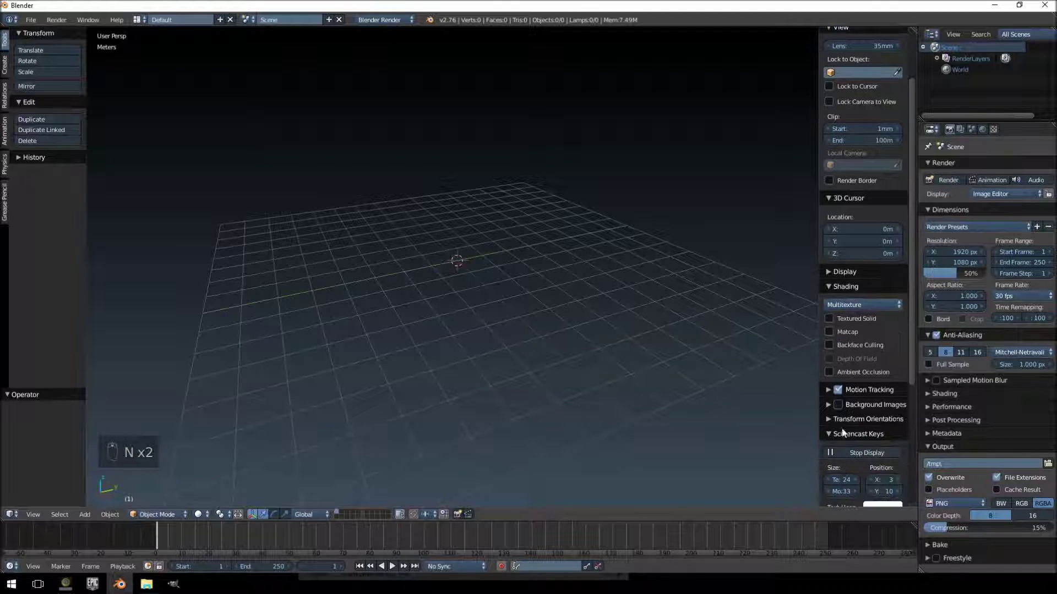
{"action": "left_click", "coordinate": [838, 405]}
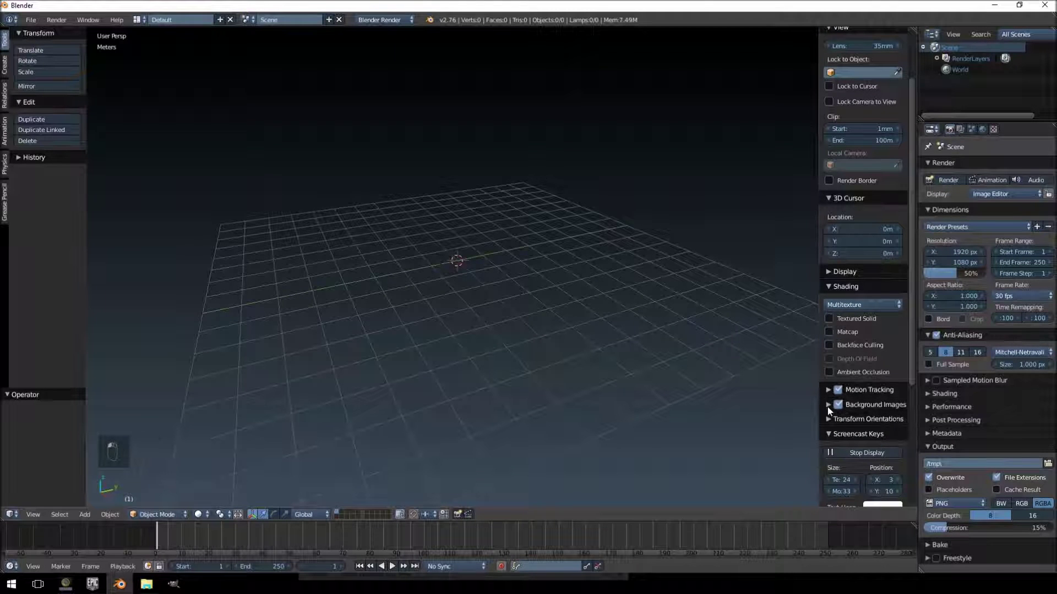
{"action": "left_click", "coordinate": [828, 405]}
{"action": "left_click", "coordinate": [863, 424]}
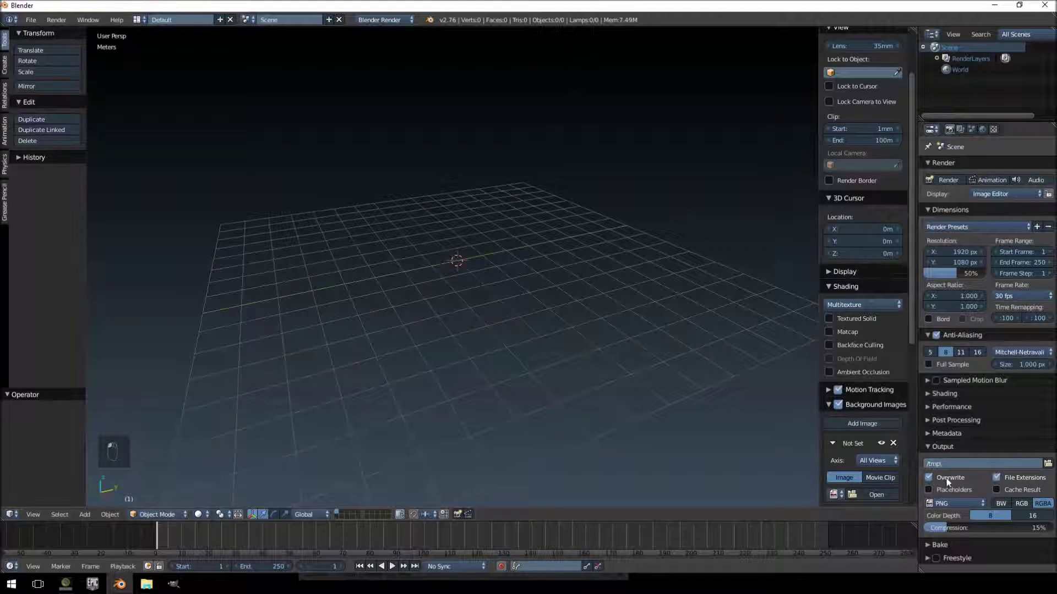
{"action": "scroll", "coordinate": [862, 436], "scroll_direction": "down", "scroll_amount": 3}
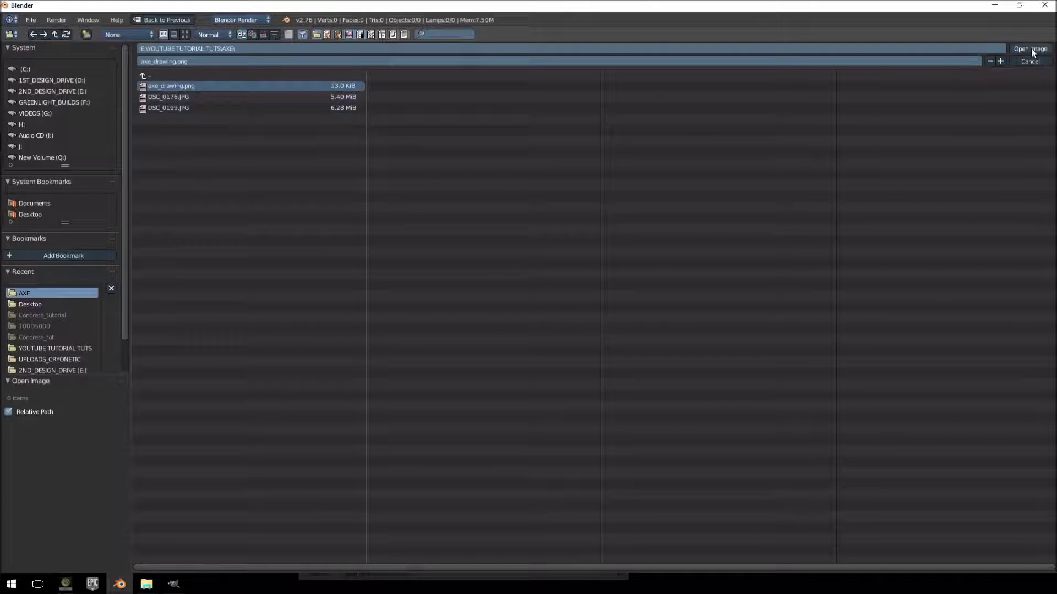
{"action": "left_click", "coordinate": [1028, 51]}
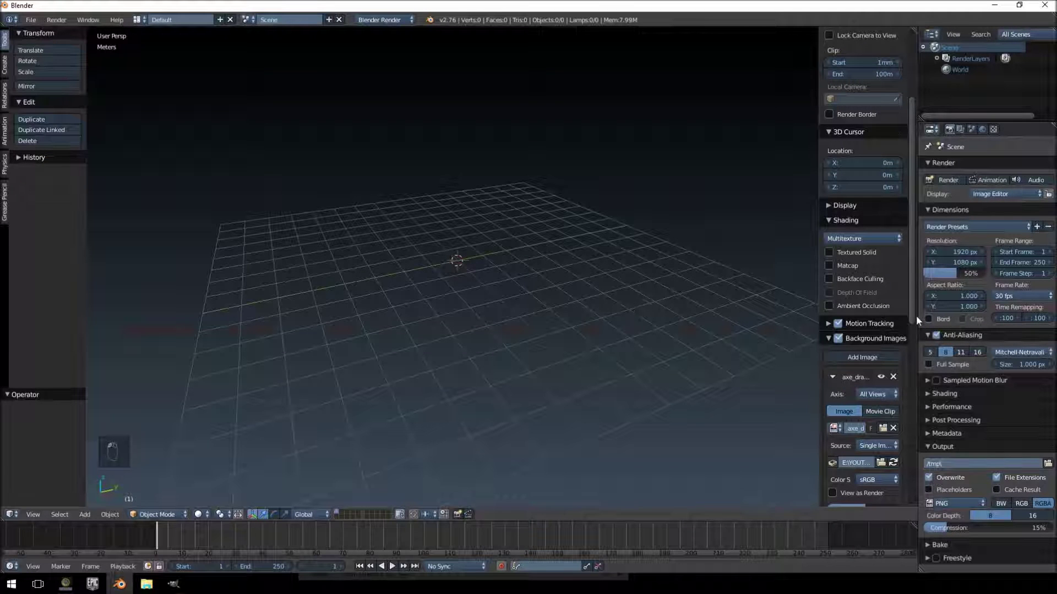
Restrict the axe drawing to the Right axis and switch the 3D view to right orthographic
{"action": "left_click_drag", "start_coordinate": [913, 313], "coordinate": [913, 410]}
{"action": "left_click", "coordinate": [874, 217]}
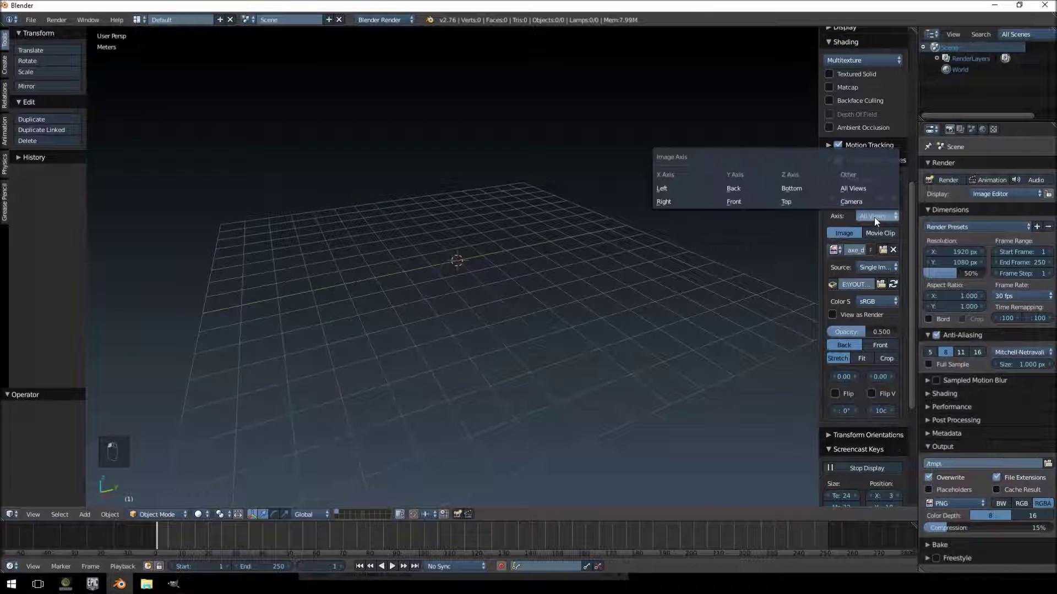
{"action": "left_click", "coordinate": [663, 201]}
{"action": "key", "text": "KP_3"}
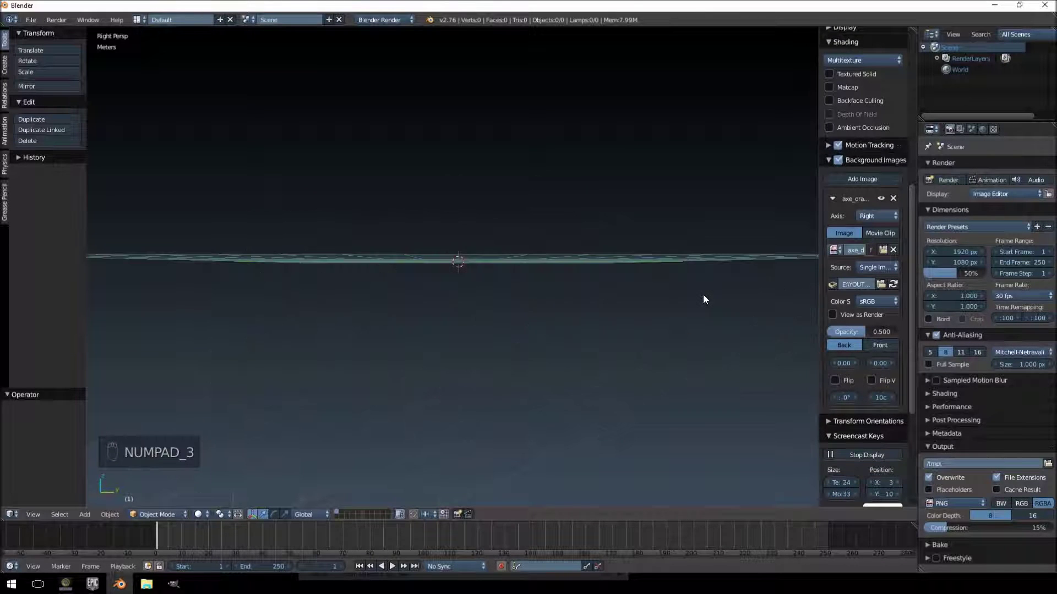
{"action": "key", "text": "KP_5"}
{"action": "scroll", "coordinate": [470, 249], "scroll_direction": "up", "scroll_amount": 5}
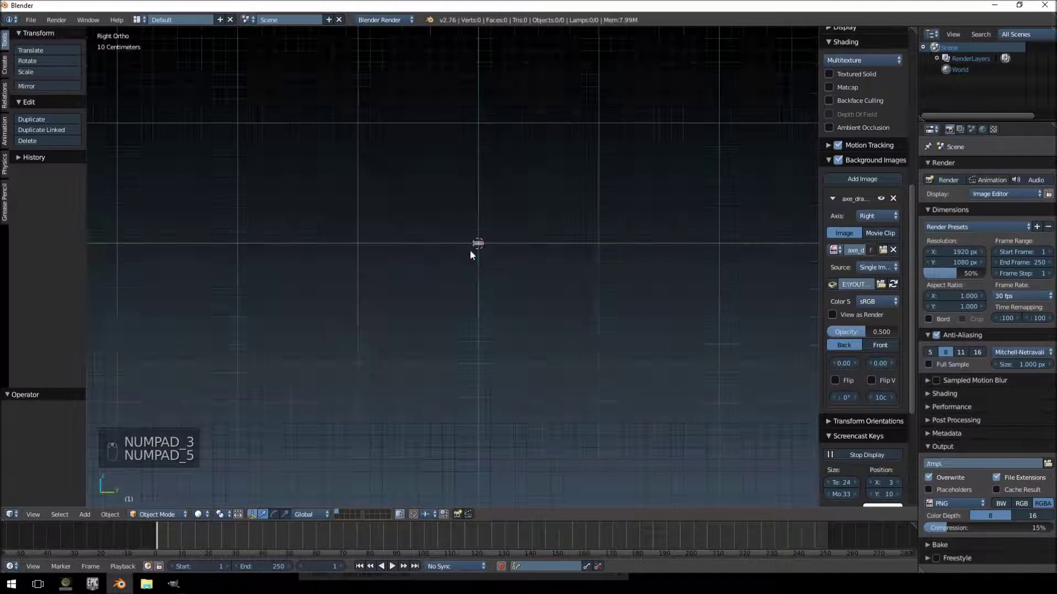
{"action": "scroll", "coordinate": [577, 249], "scroll_direction": "up", "scroll_amount": 2}
{"action": "middle_click_drag", "start_coordinate": [577, 248], "coordinate": [504, 293], "text": "shift"}
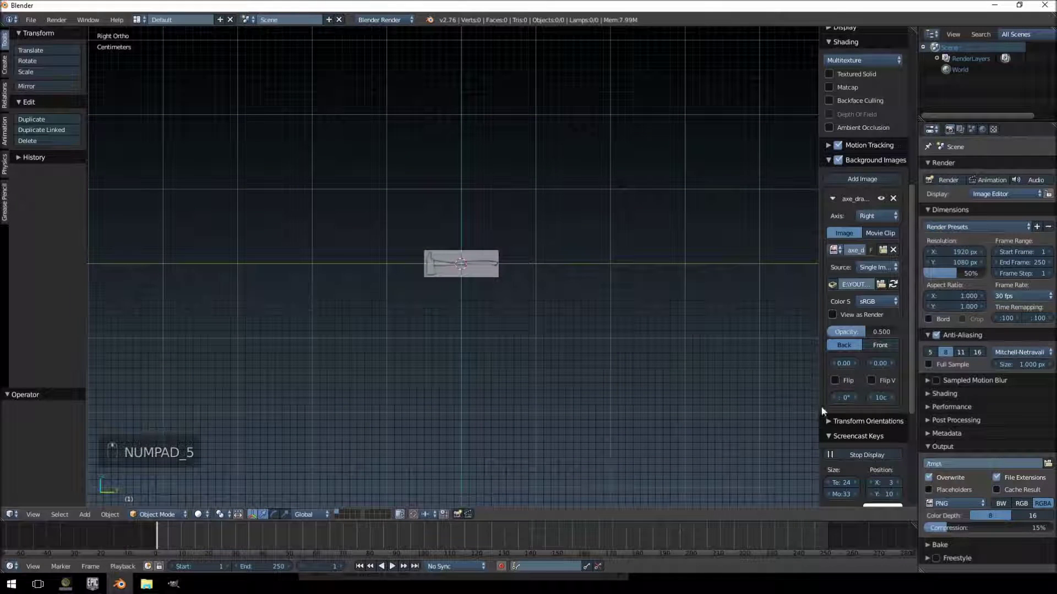
Set the background drawing's size to 100 cm and hide the view properties sidebar
{"action": "left_click", "coordinate": [880, 398]}
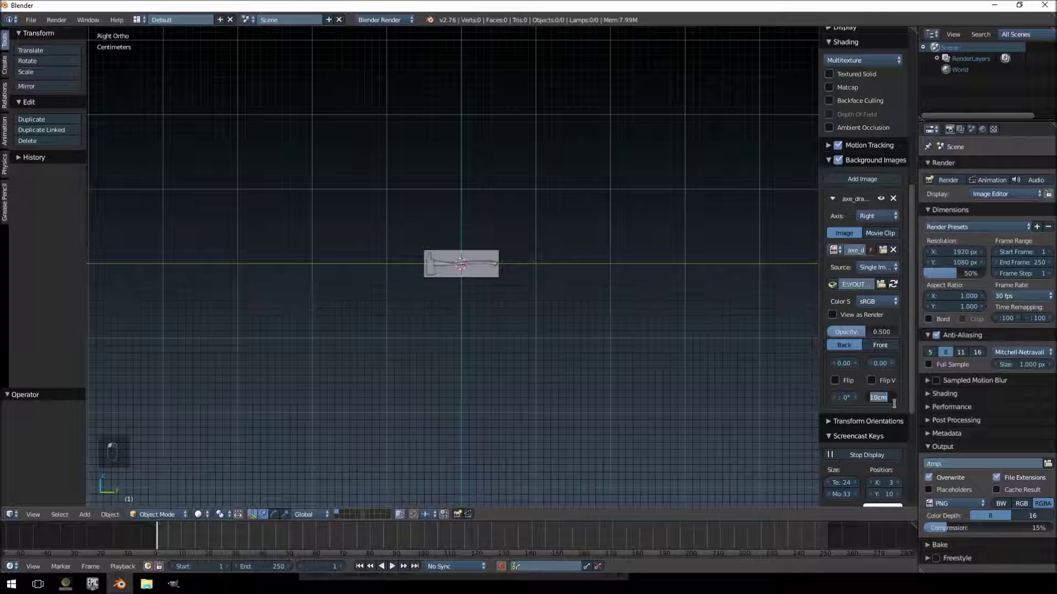
{"action": "type", "text": "100"}
{"action": "key", "text": "Return"}
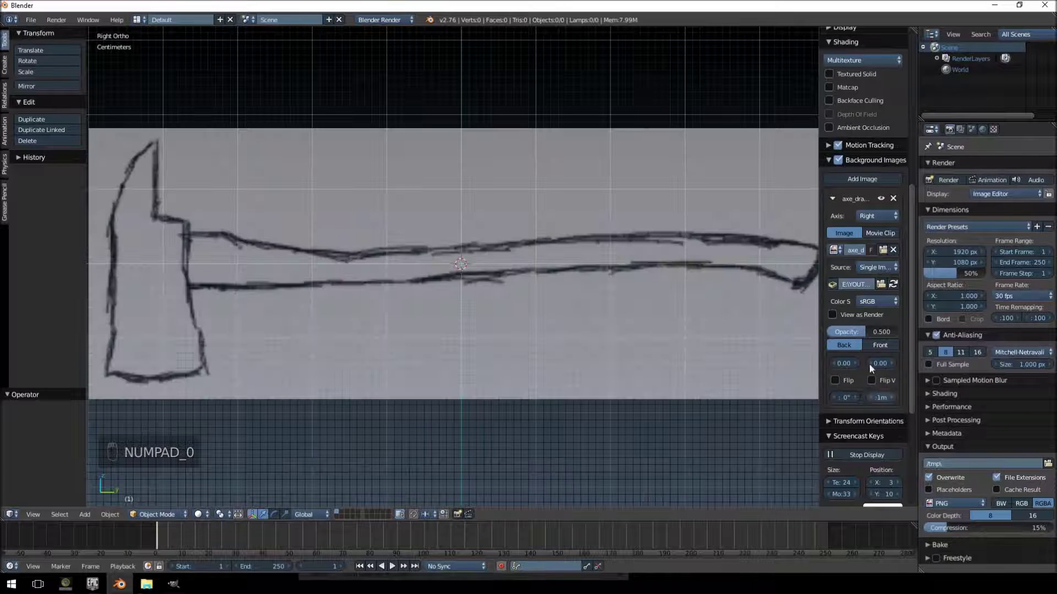
{"action": "scroll", "coordinate": [513, 318], "scroll_direction": "up", "scroll_amount": 3}
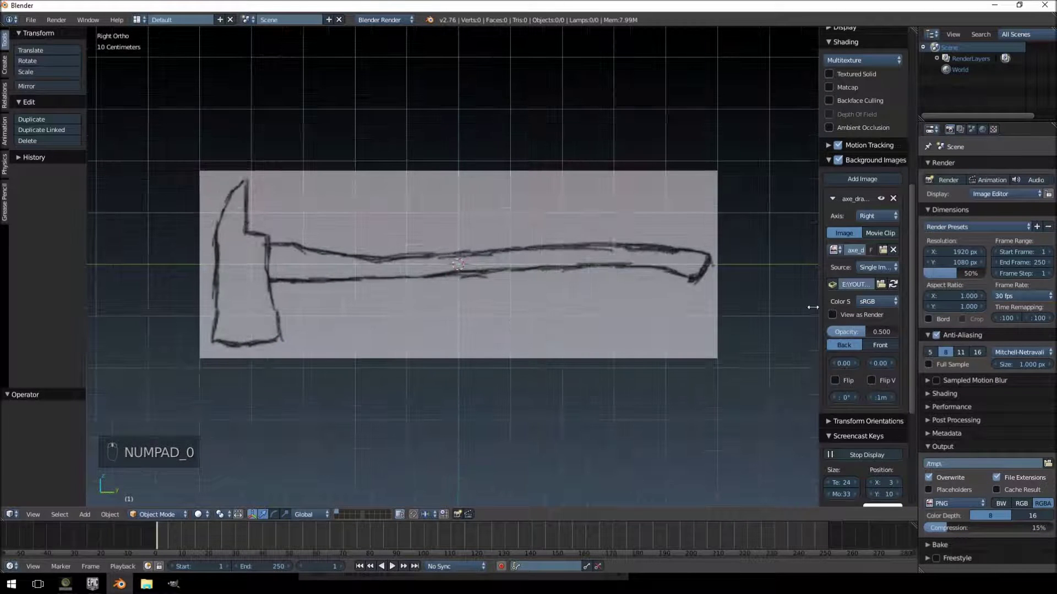
{"action": "key", "text": "n"}
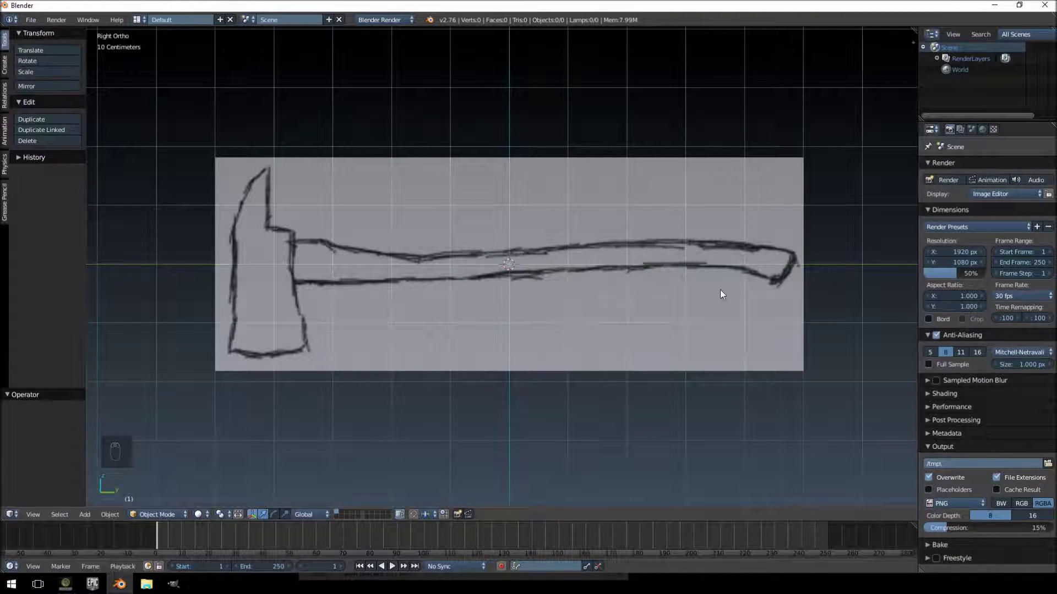
Add a mesh circle with 12 vertices and a 5 cm radius at the centre of the axe drawing
{"action": "middle_click_drag", "start_coordinate": [695, 279], "coordinate": [633, 277], "text": "shift"}
{"action": "key", "text": "shift+a"}
{"action": "mouse_move", "coordinate": [429, 275]}
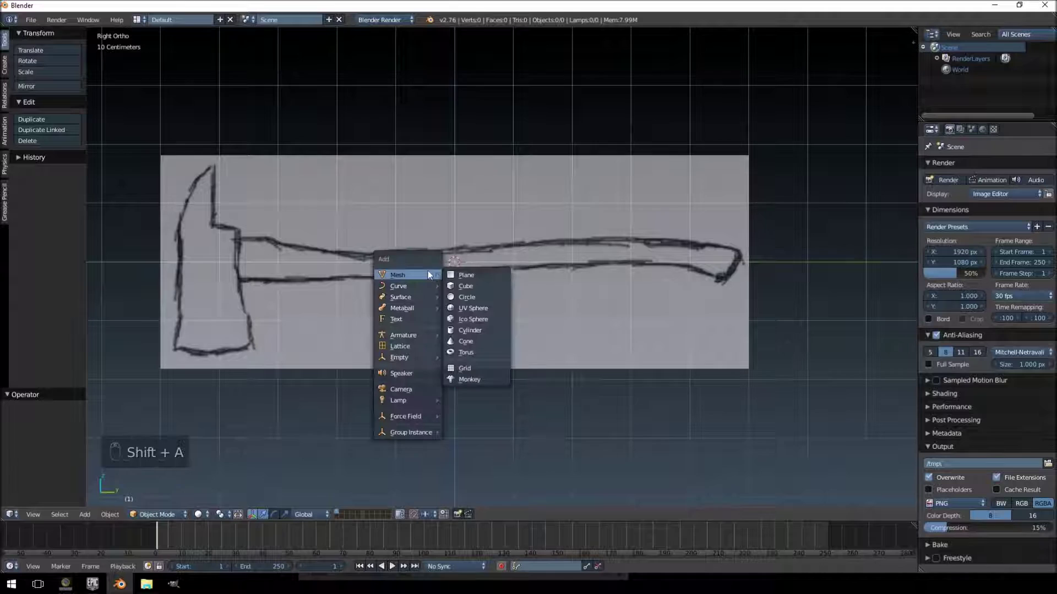
{"action": "left_click", "coordinate": [467, 296]}
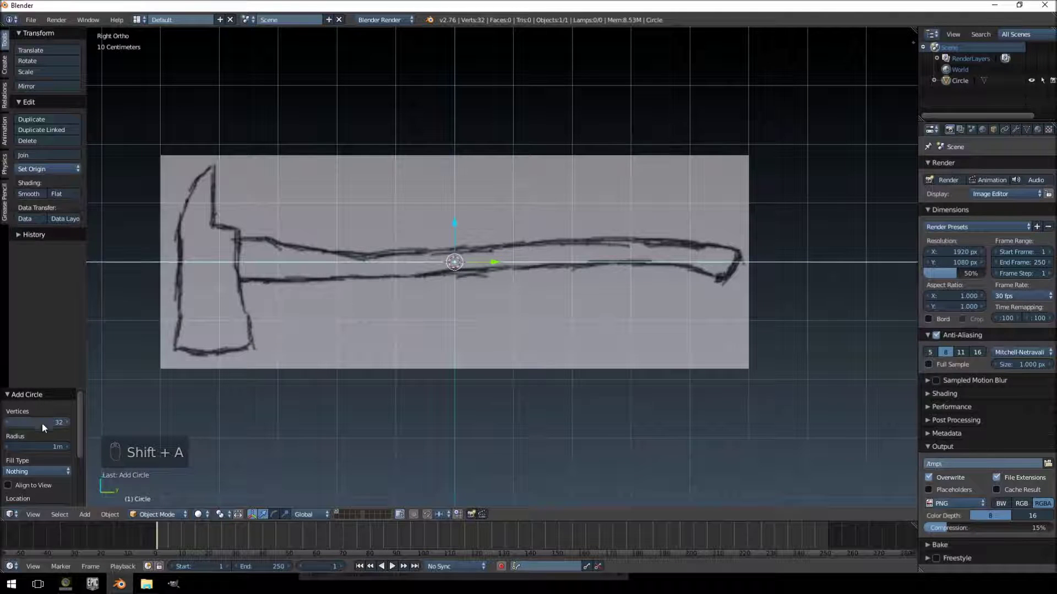
{"action": "left_click", "coordinate": [64, 424]}
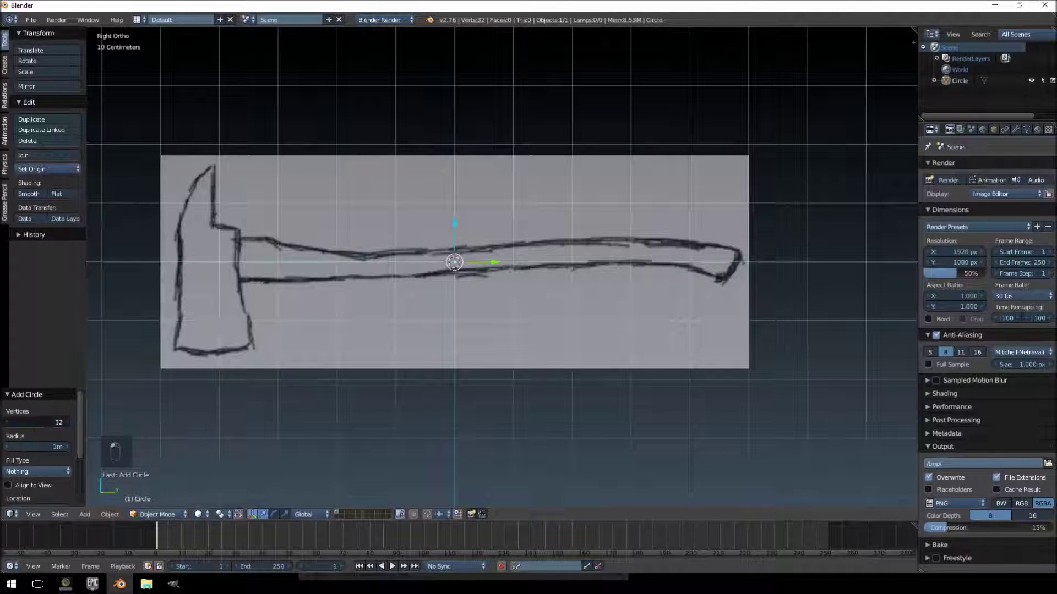
{"action": "left_click", "coordinate": [58, 424]}
{"action": "type", "text": "12"}
{"action": "key", "text": "Tab"}
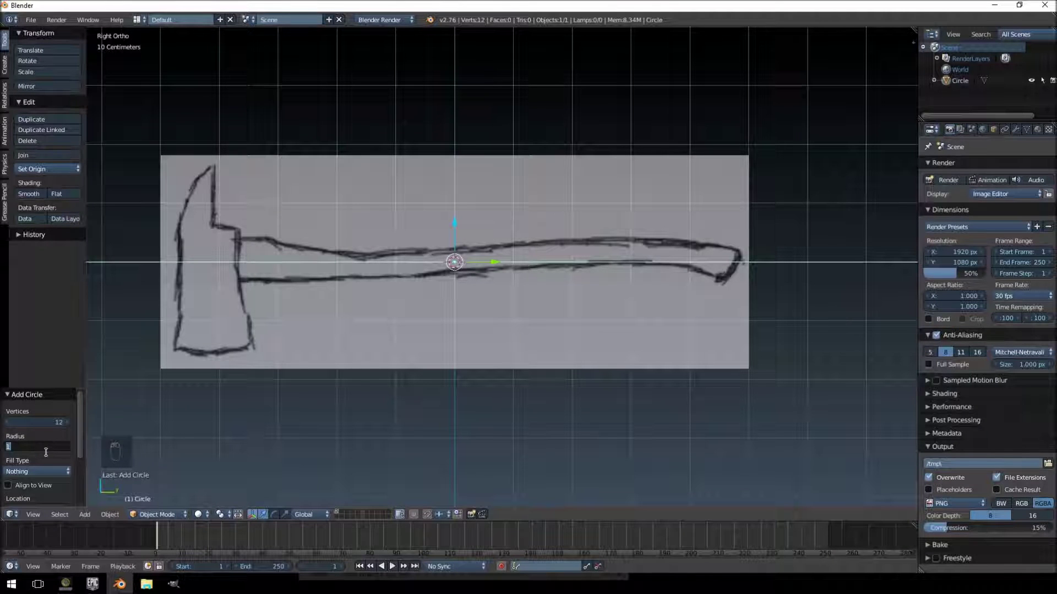
{"action": "key", "text": "Return"}
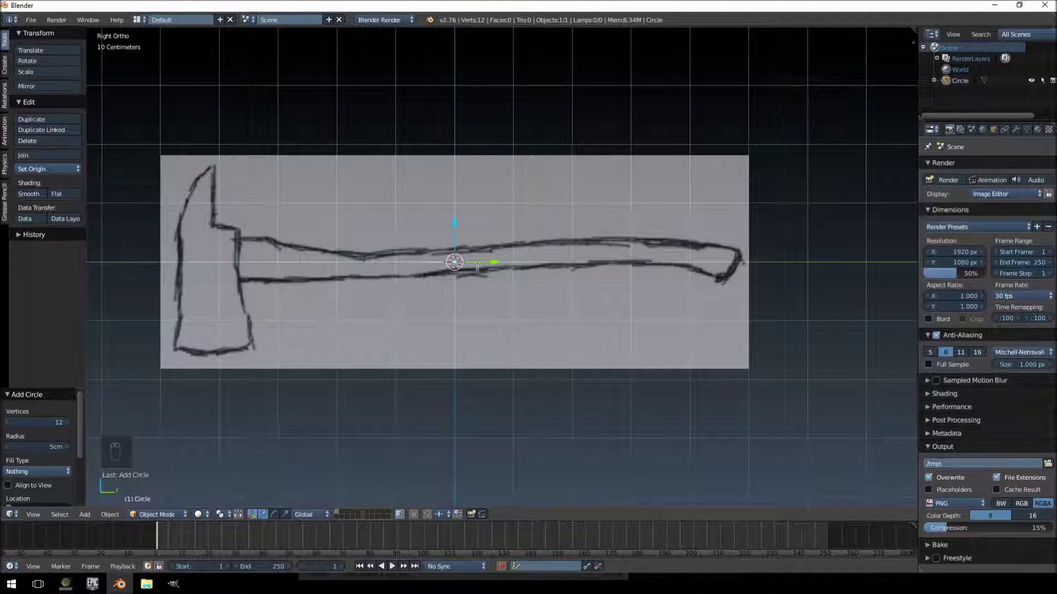
Split the 3D view into two side-by-side areas and set the new one to front view without its tool shelf
{"action": "scroll", "coordinate": [490, 276], "scroll_direction": "up", "scroll_amount": 4}
{"action": "scroll", "coordinate": [453, 270], "scroll_direction": "down", "scroll_amount": 3}
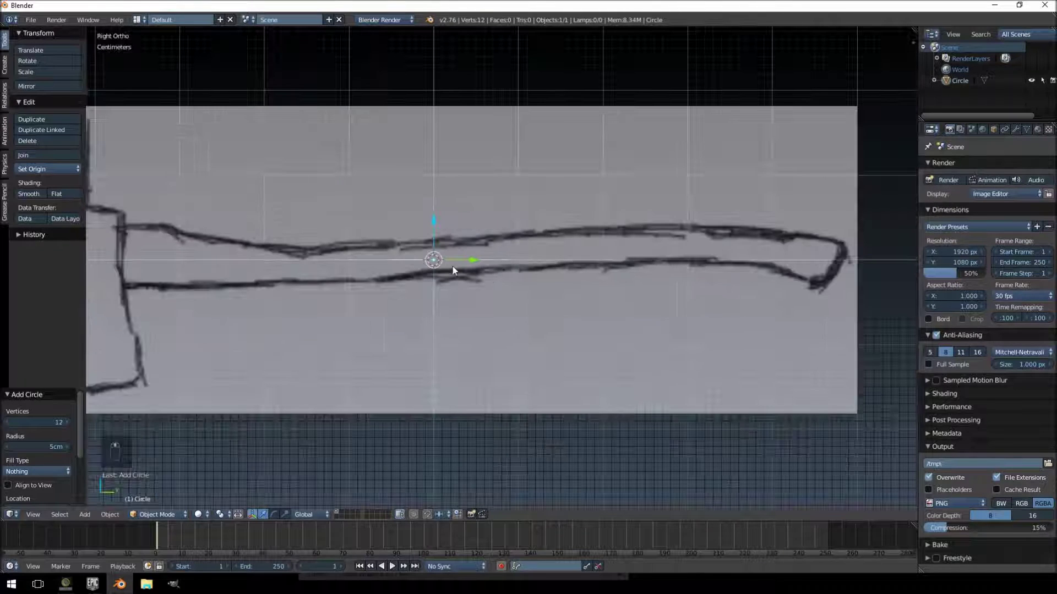
{"action": "right_click", "coordinate": [531, 25]}
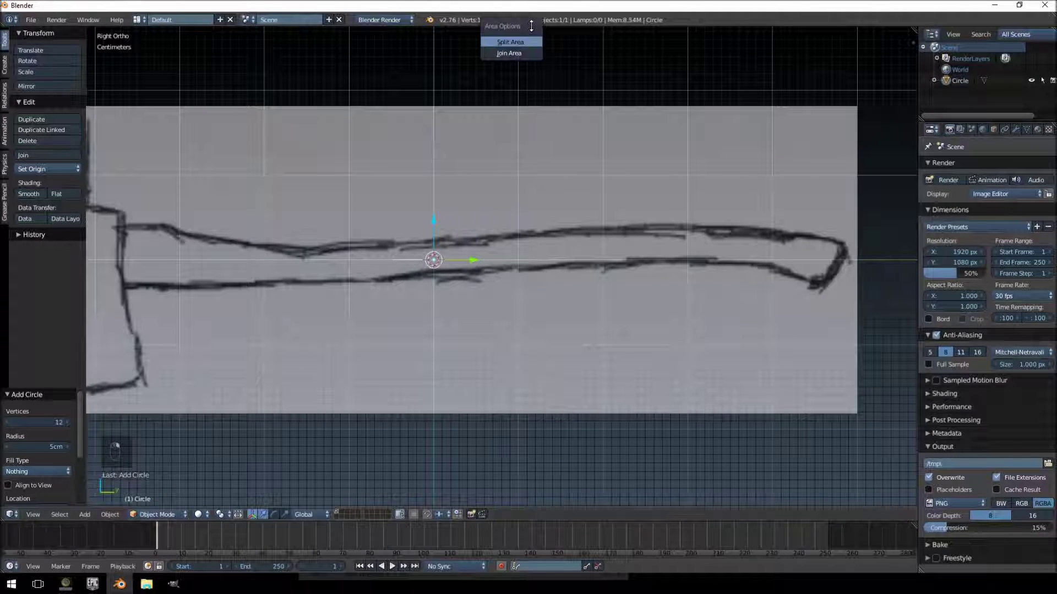
{"action": "left_click", "coordinate": [522, 42]}
{"action": "left_click", "coordinate": [527, 39]}
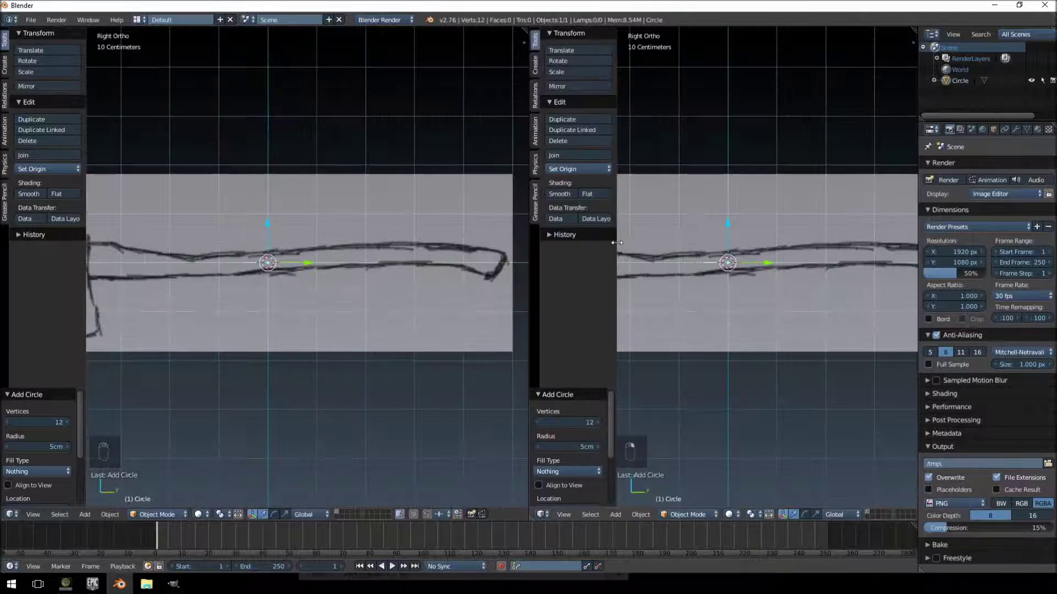
{"action": "key", "text": "t"}
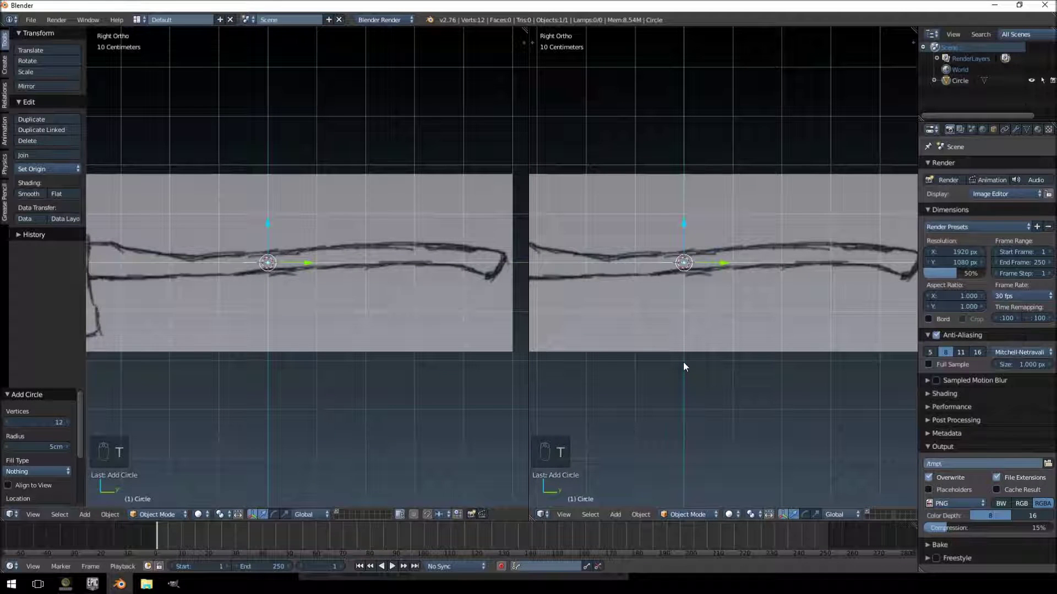
{"action": "key", "text": "KP_1"}
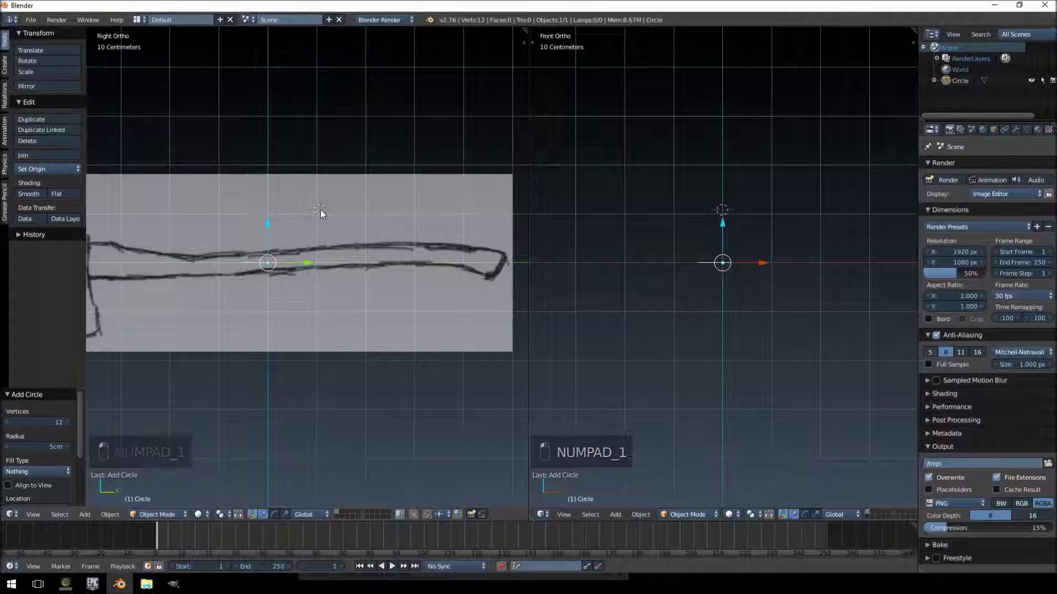
Rotate the circle 90° from the side view so that it faces the front view
{"action": "type", "text": "r90"}
{"action": "key", "text": "Return"}
{"action": "scroll", "coordinate": [734, 237], "scroll_direction": "up", "scroll_amount": 7}
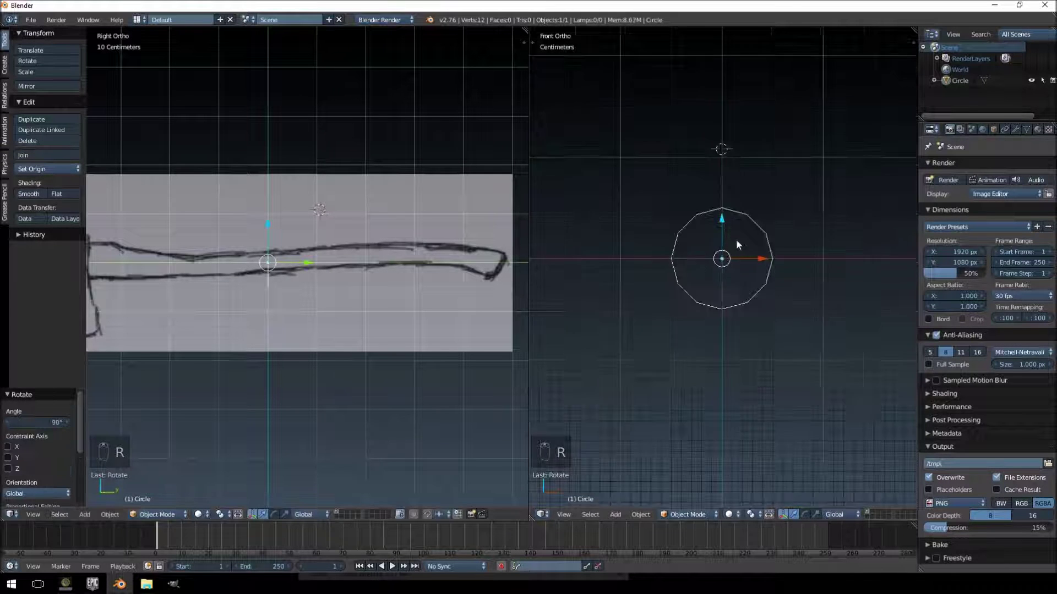
{"action": "left_click", "coordinate": [695, 75]}
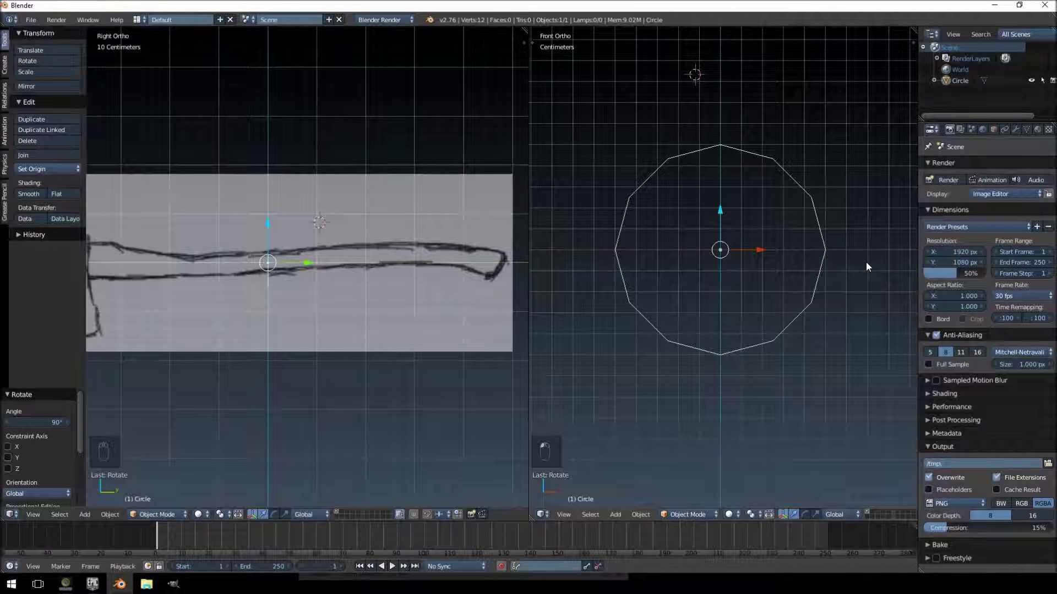
Scale the circle along the X axis to about 0.61 of its width, making it an upright oval
{"action": "key", "text": "s"}
{"action": "key", "text": "x"}
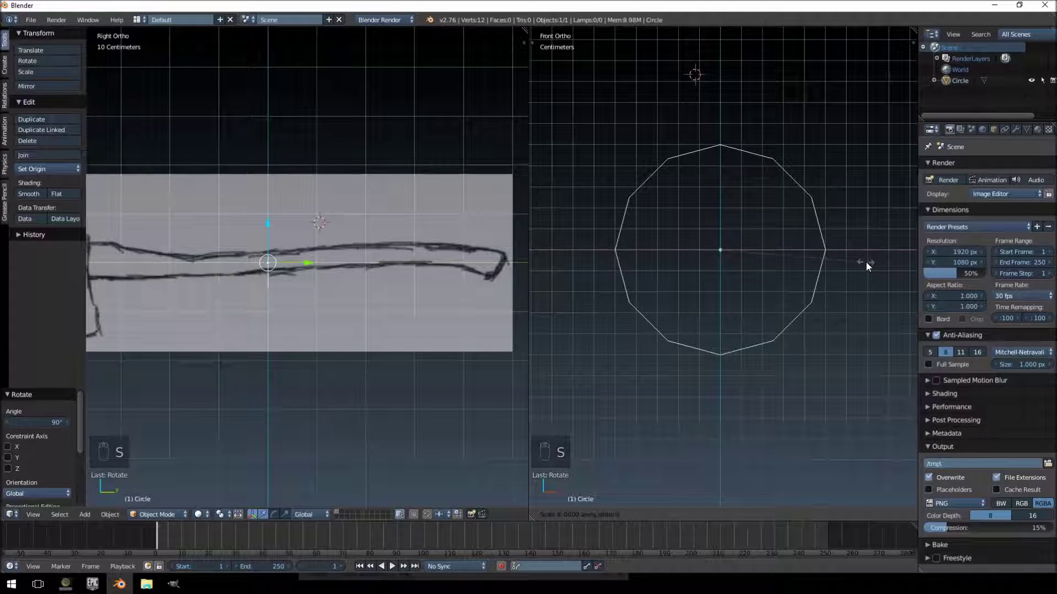
{"action": "left_click", "coordinate": [807, 262]}
Move the oval along the drawn handle to its butt end, over the slanted end line
{"action": "scroll", "coordinate": [309, 263], "scroll_direction": "up", "scroll_amount": 5}
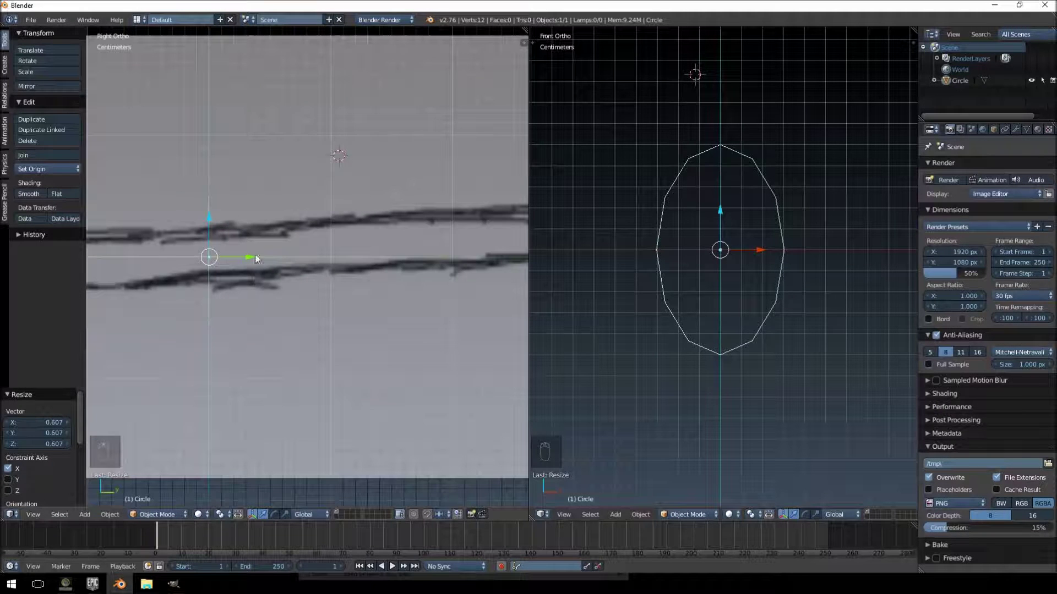
{"action": "scroll", "coordinate": [281, 276], "scroll_direction": "down", "scroll_amount": 2}
{"action": "key", "text": "g"}
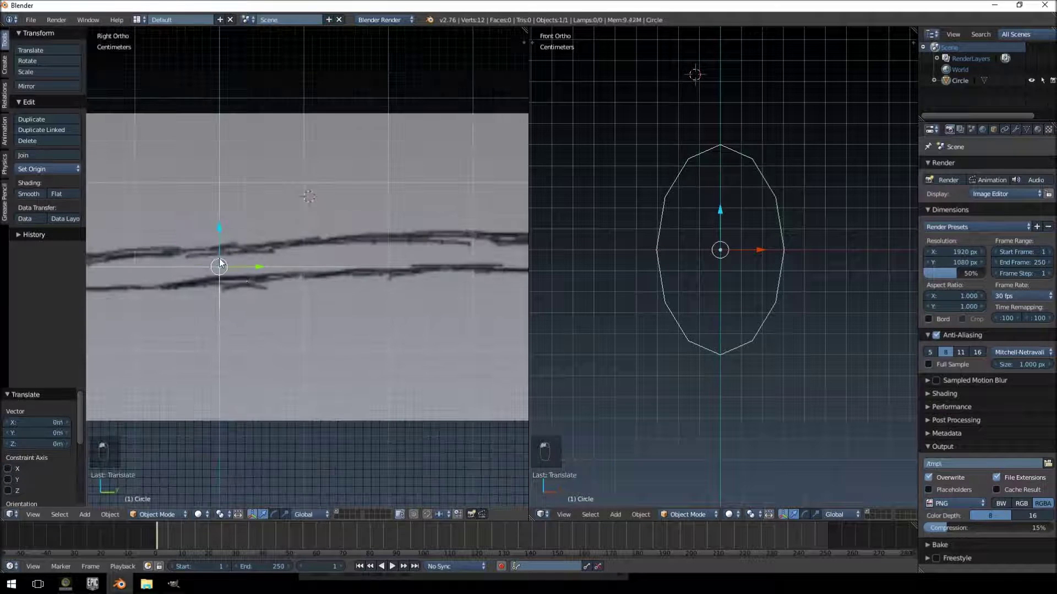
{"action": "left_click", "coordinate": [510, 255]}
{"action": "middle_click_drag", "start_coordinate": [452, 258], "coordinate": [212, 261], "text": "shift"}
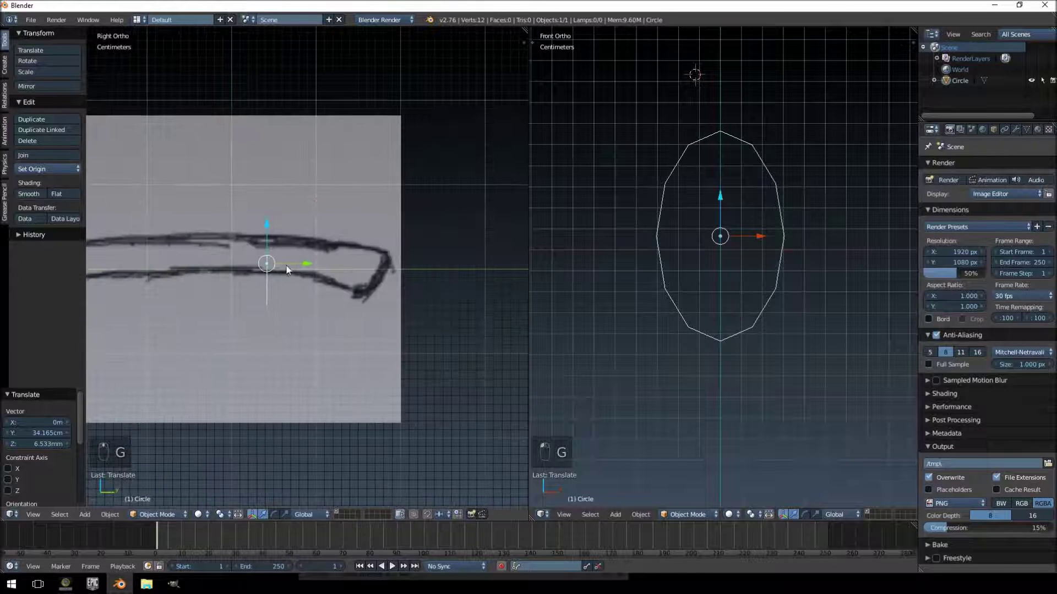
{"action": "key", "text": "g"}
{"action": "left_click", "coordinate": [402, 302]}
{"action": "scroll", "coordinate": [394, 300], "scroll_direction": "up", "scroll_amount": 3}
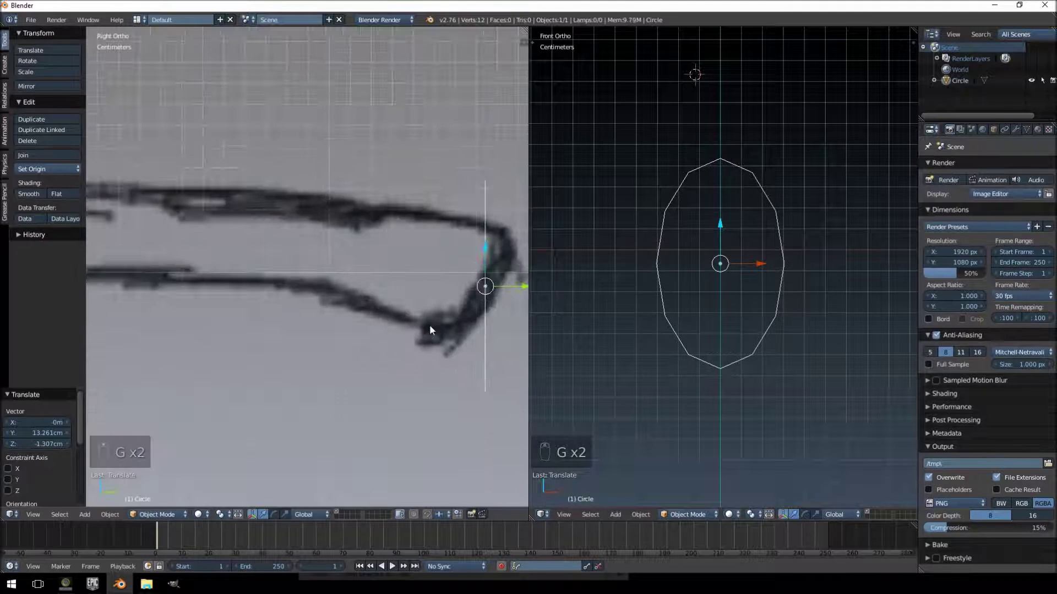
Tilt and nudge the oval to follow the slanted butt line, and scale it uniformly to about 0.4
{"action": "scroll", "coordinate": [384, 303], "scroll_direction": "up", "scroll_amount": 1}
{"action": "key", "text": "r"}
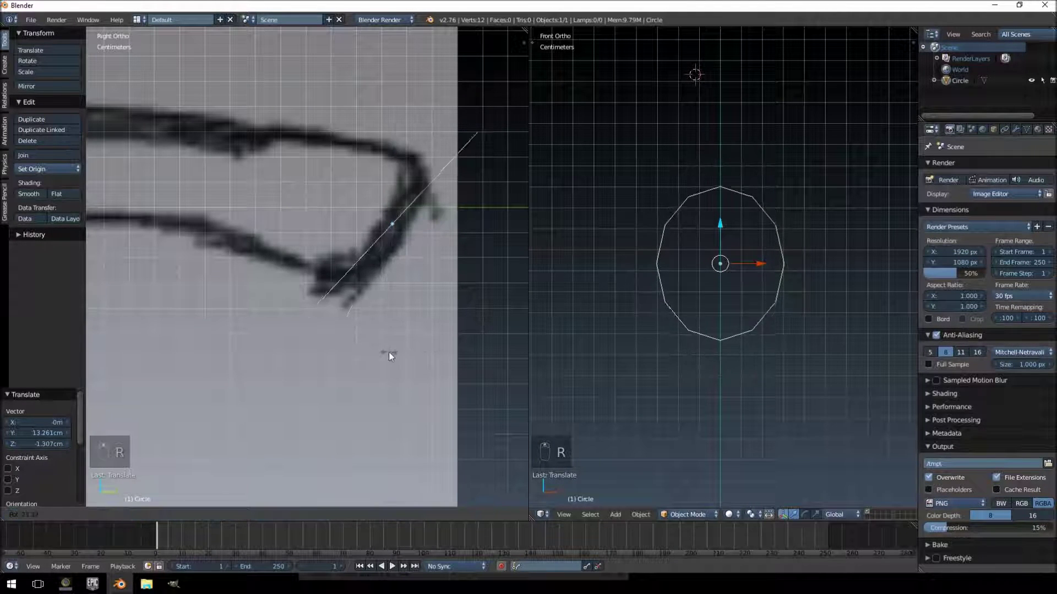
{"action": "key", "text": "g"}
{"action": "left_click", "coordinate": [409, 368]}
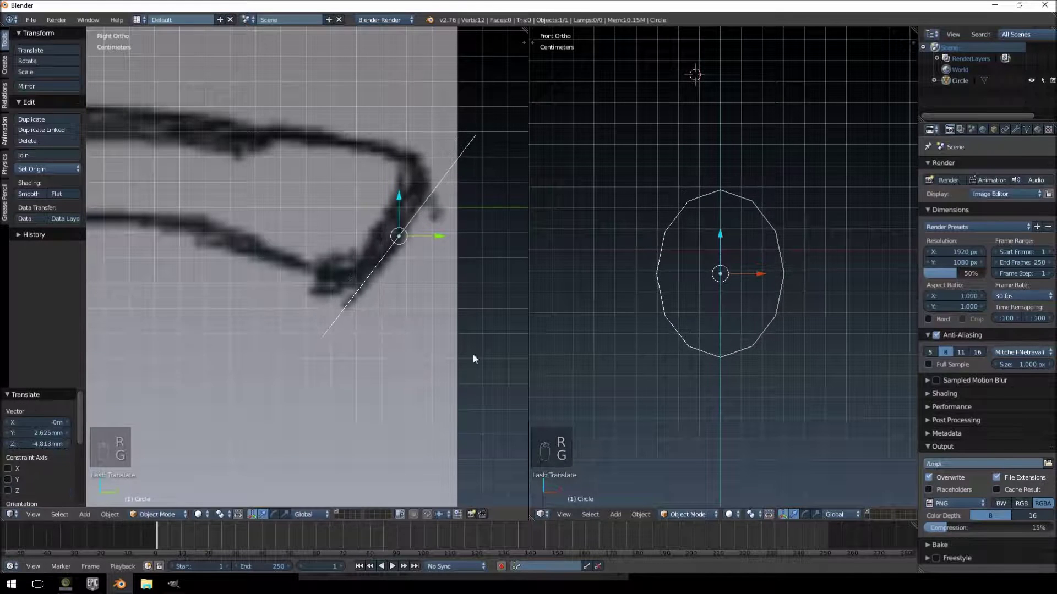
{"action": "key", "text": "r"}
{"action": "left_click", "coordinate": [473, 309]}
{"action": "key", "text": "s"}
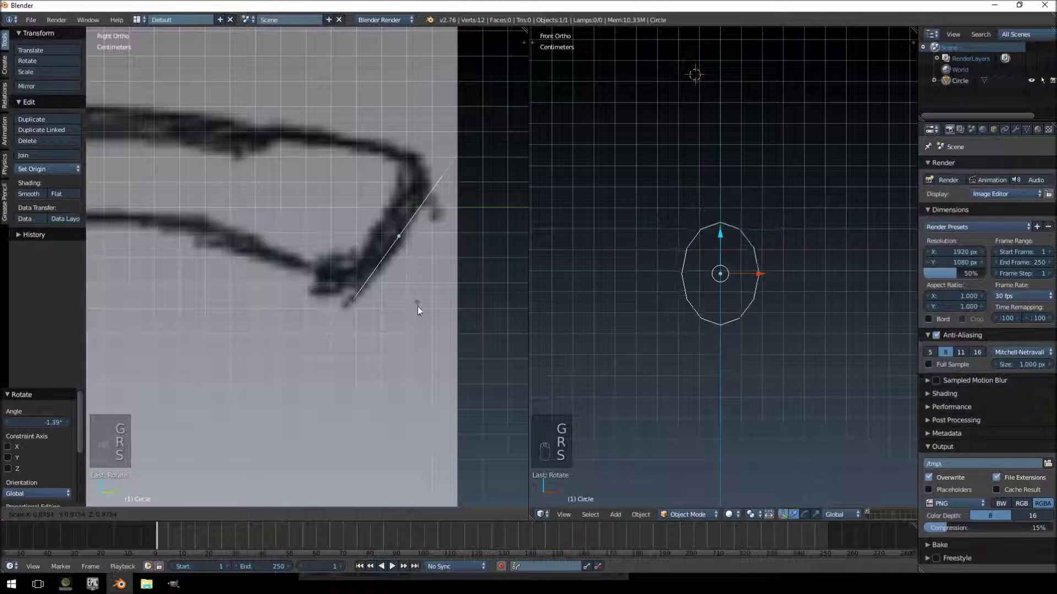
{"action": "left_click", "coordinate": [411, 289]}
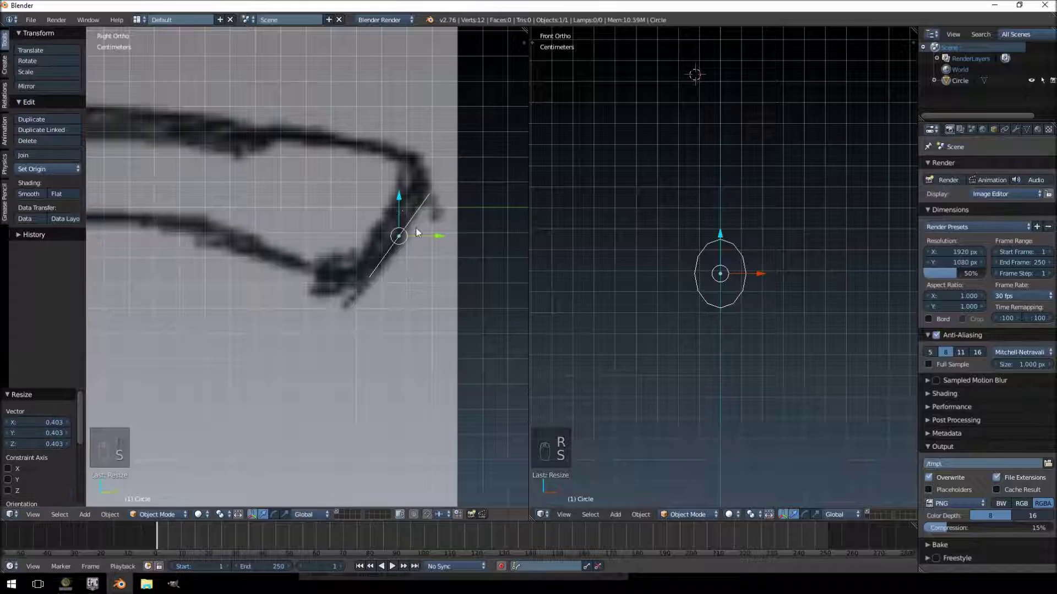
Extrude the oval's vertices about 9.5 mm into the handle, and fit the new ring by scaling it about 1.4 and rotating it about 3°
{"action": "key", "text": "Tab"}
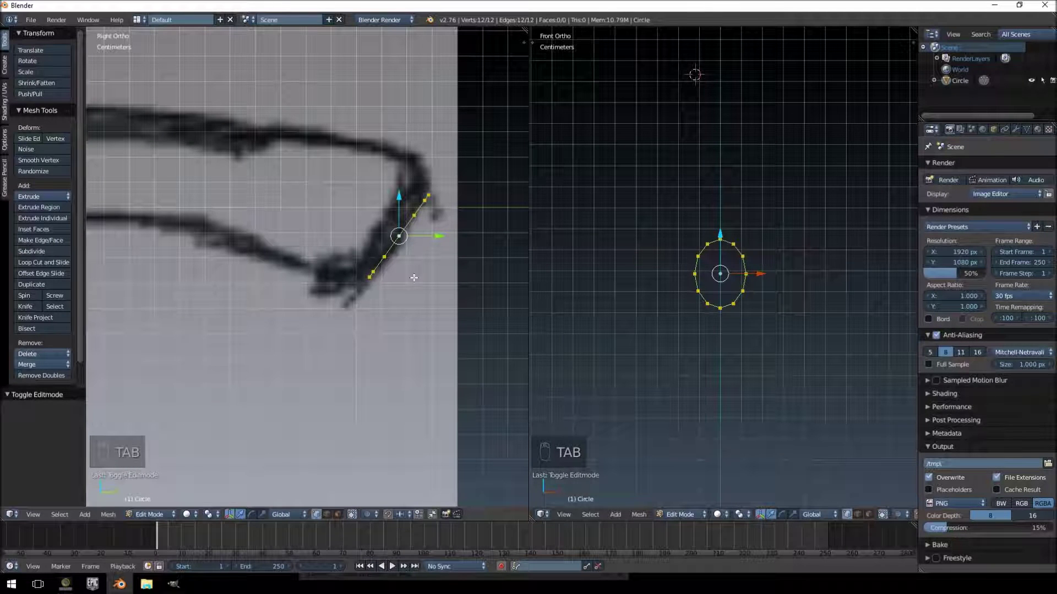
{"action": "key", "text": "e"}
{"action": "left_click", "coordinate": [394, 265]}
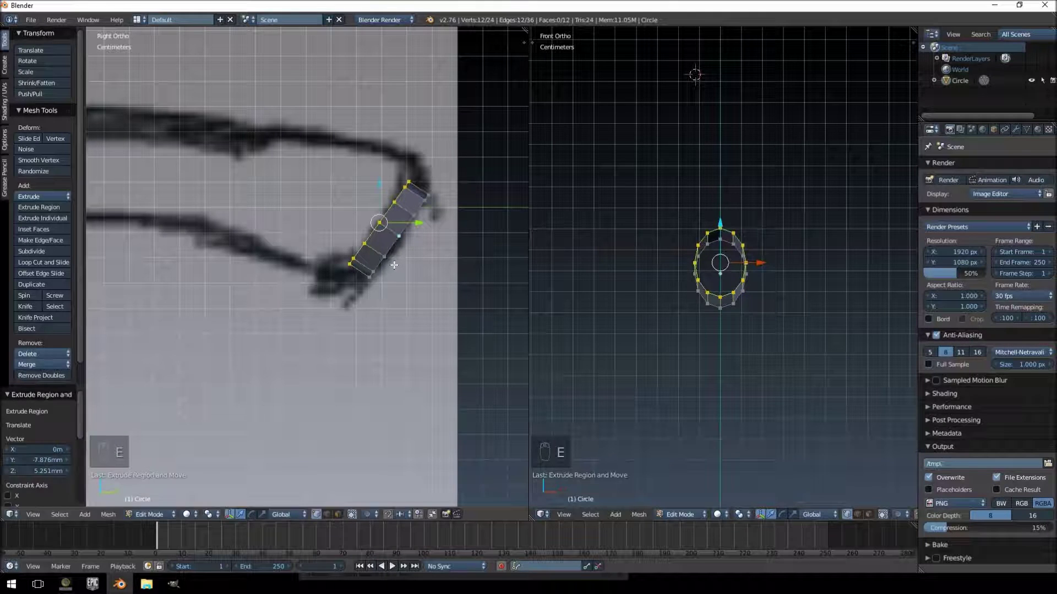
{"action": "key", "text": "s"}
{"action": "left_click", "coordinate": [396, 284]}
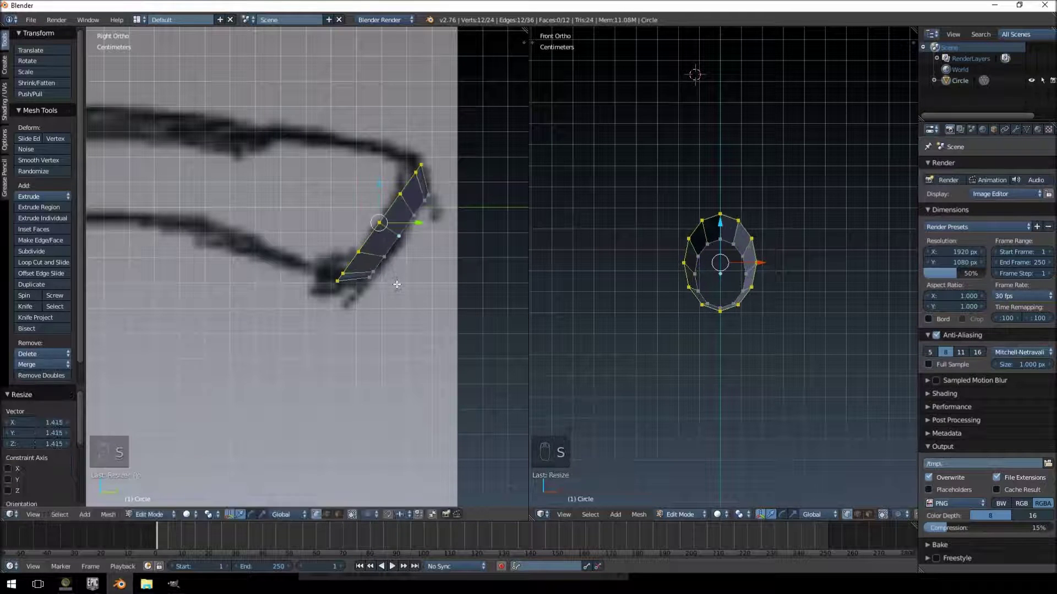
{"action": "key", "text": "r"}
{"action": "left_click", "coordinate": [401, 280]}
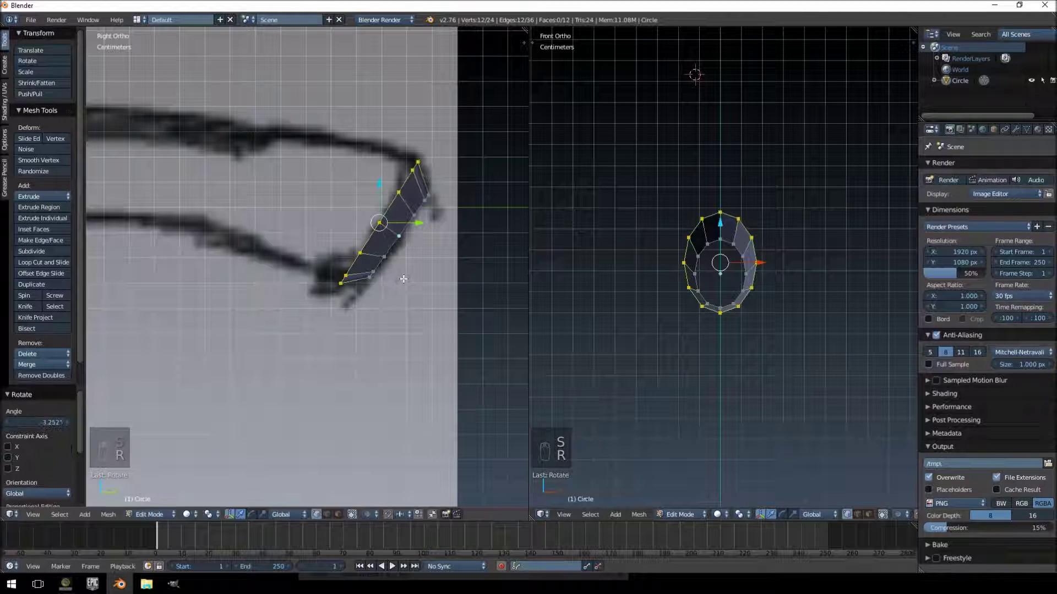
{"action": "key", "text": "g"}
{"action": "left_click", "coordinate": [397, 277]}
{"action": "scroll", "coordinate": [405, 254], "scroll_direction": "up", "scroll_amount": 3}
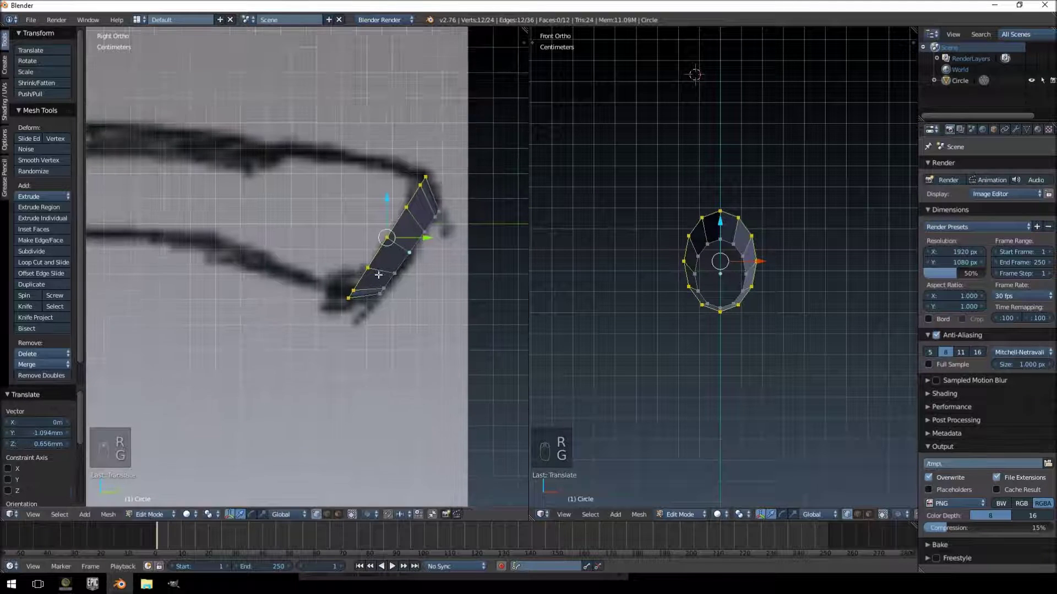
Extrude the ring to where the flared butt narrows, and fit it with a rotation of about -17.6° and a scale of about 0.74
{"action": "key", "text": "e"}
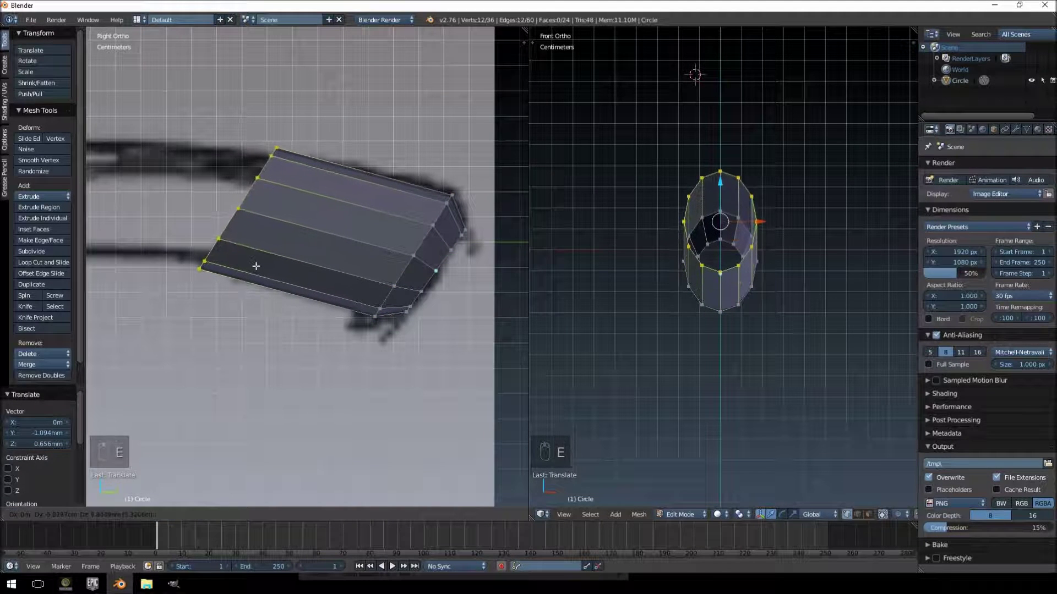
{"action": "left_click", "coordinate": [254, 267]}
{"action": "key", "text": "e"}
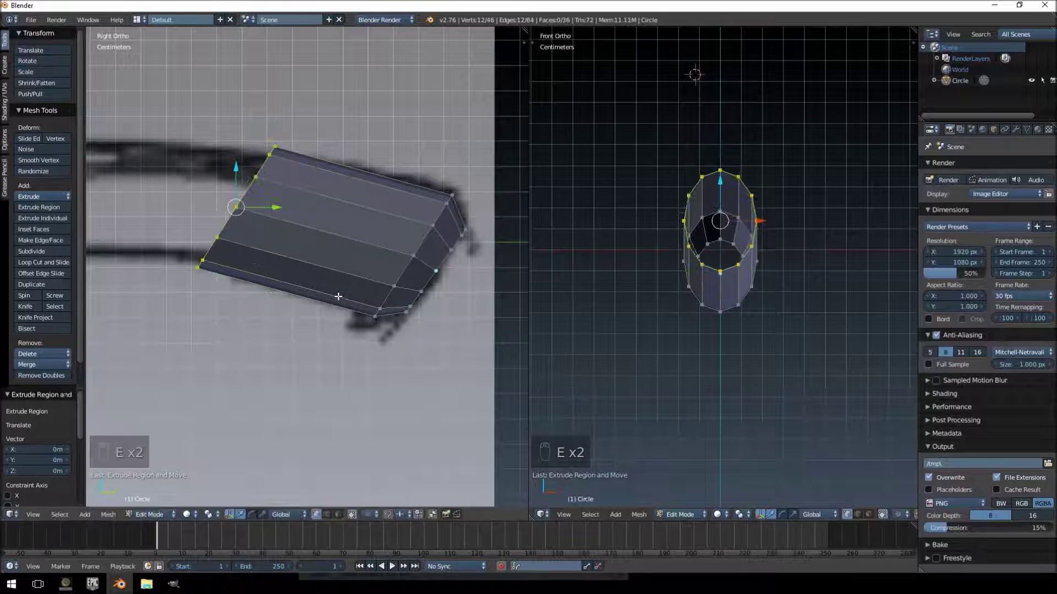
{"action": "key", "text": "ctrl+z"}
{"action": "key", "text": "r"}
{"action": "left_click", "coordinate": [328, 246]}
{"action": "key", "text": "s"}
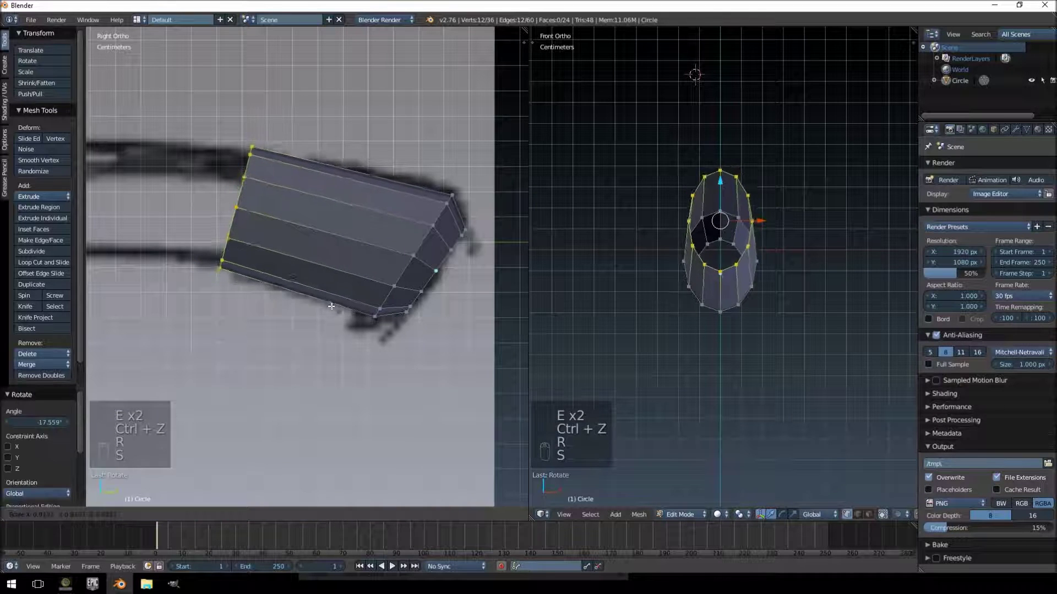
{"action": "left_click", "coordinate": [317, 297]}
{"action": "key", "text": "g"}
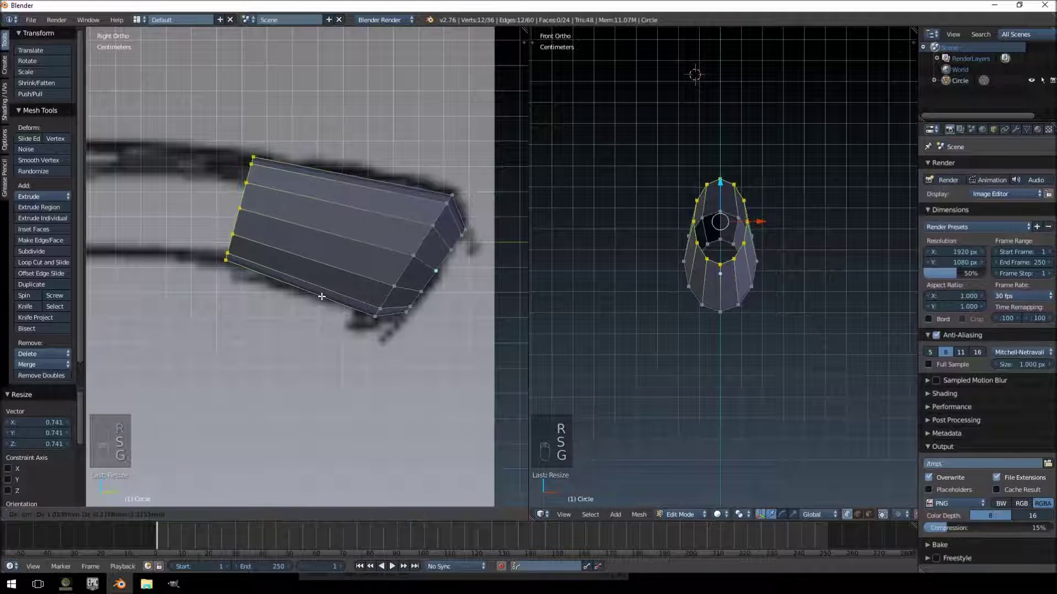
{"action": "left_click", "coordinate": [323, 295]}
Extrude the next handle section about 10.5 cm along the drawing and rotate its end ring about -12.7°
{"action": "middle_click_drag", "start_coordinate": [272, 268], "coordinate": [427, 286], "text": "shift"}
{"action": "scroll", "coordinate": [427, 285], "scroll_direction": "down", "scroll_amount": 2}
{"action": "key", "text": "e"}
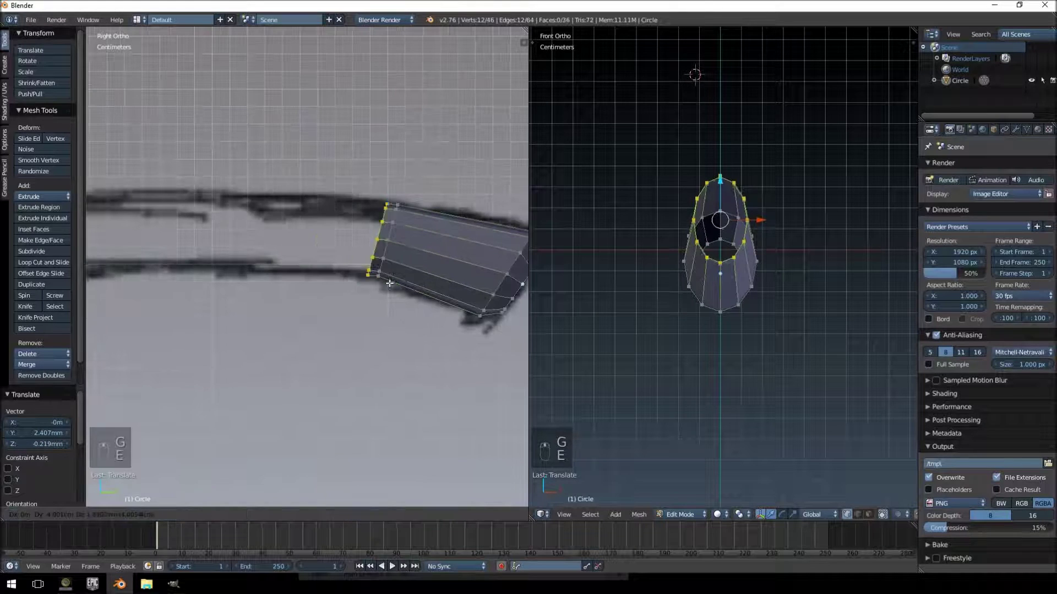
{"action": "left_click", "coordinate": [243, 281]}
{"action": "key", "text": "r"}
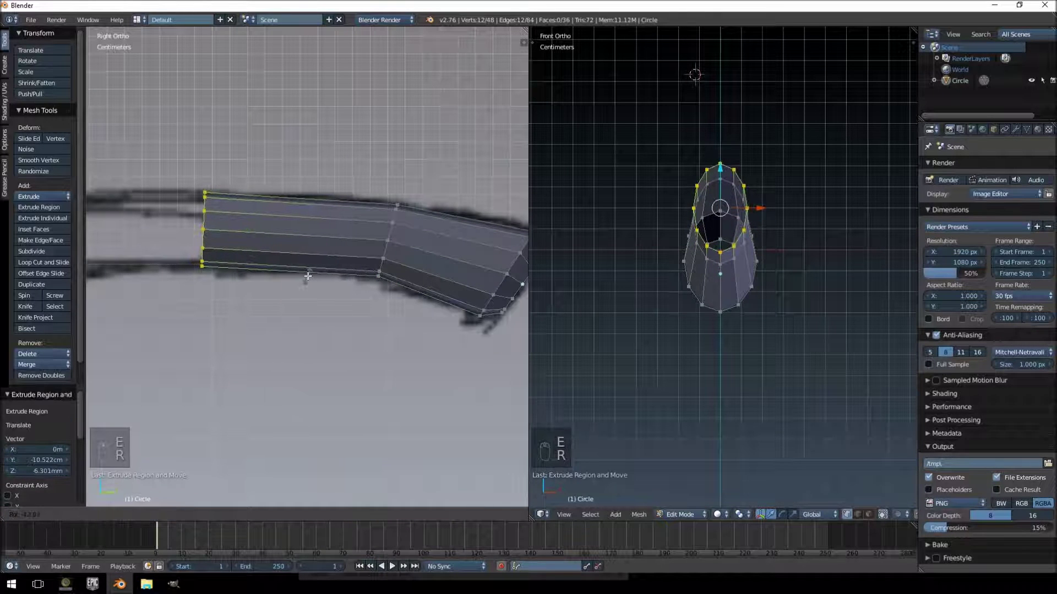
{"action": "left_click", "coordinate": [308, 275]}
Extrude two further handle sections, about 10.4 cm and 10.6 cm long, following the drawn curve
{"action": "middle_click_drag", "start_coordinate": [283, 257], "coordinate": [527, 256], "text": "shift"}
{"action": "key", "text": "e"}
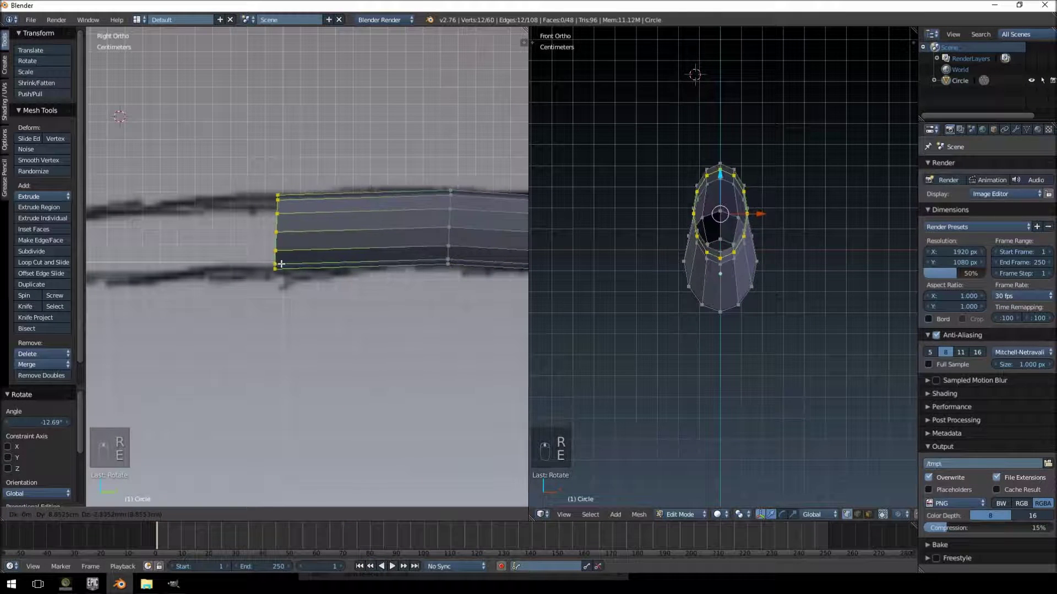
{"action": "left_click", "coordinate": [273, 264]}
{"action": "middle_click_drag", "start_coordinate": [218, 263], "coordinate": [448, 264], "text": "shift"}
{"action": "key", "text": "e"}
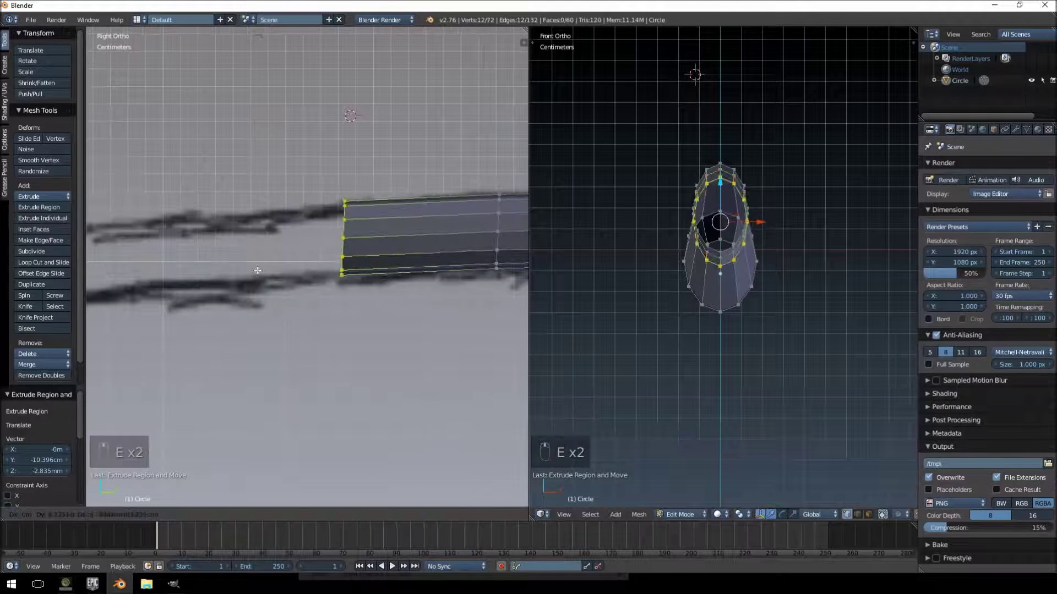
{"action": "left_click", "coordinate": [237, 275]}
Extrude three more sections to where the handle starts widening near the head, the last two about 12.9 cm and 6.6 cm long
{"action": "middle_click_drag", "start_coordinate": [410, 310], "coordinate": [278, 271], "text": "shift"}
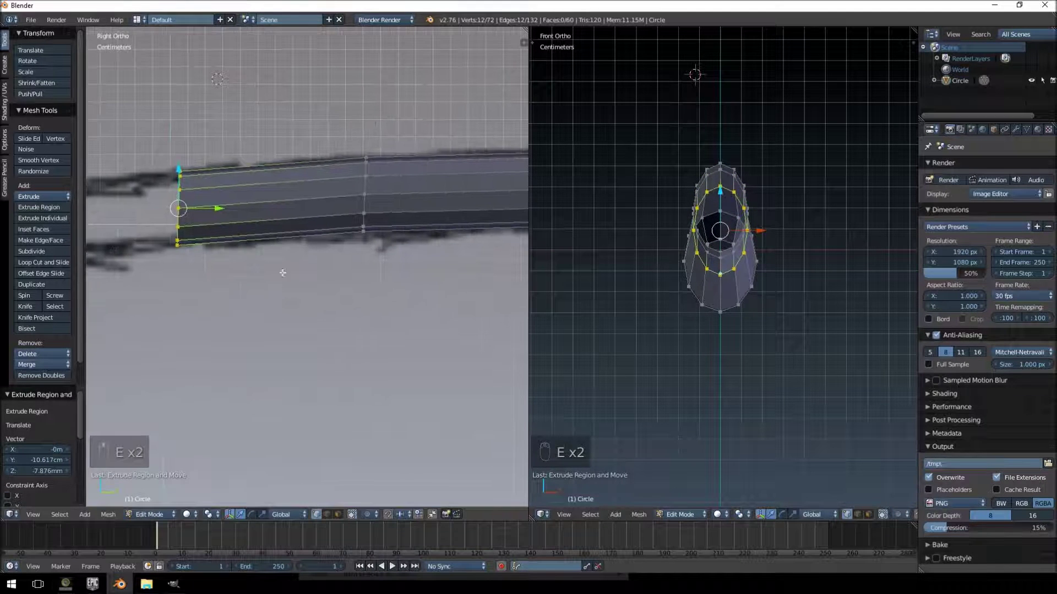
{"action": "scroll", "coordinate": [383, 257], "scroll_direction": "down", "scroll_amount": 5}
{"action": "scroll", "coordinate": [318, 228], "scroll_direction": "up", "scroll_amount": 5}
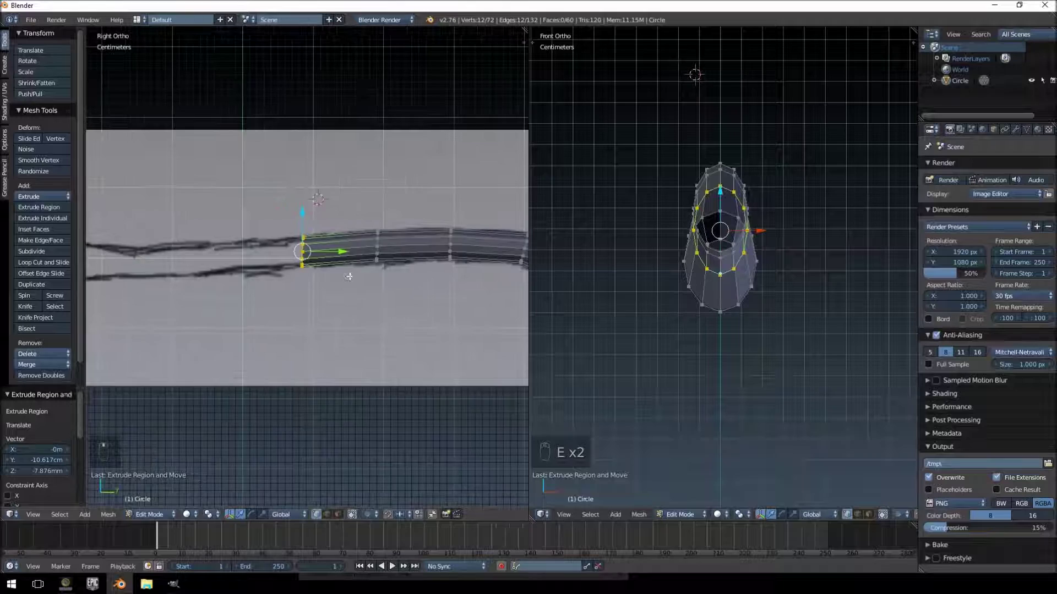
{"action": "key", "text": "e"}
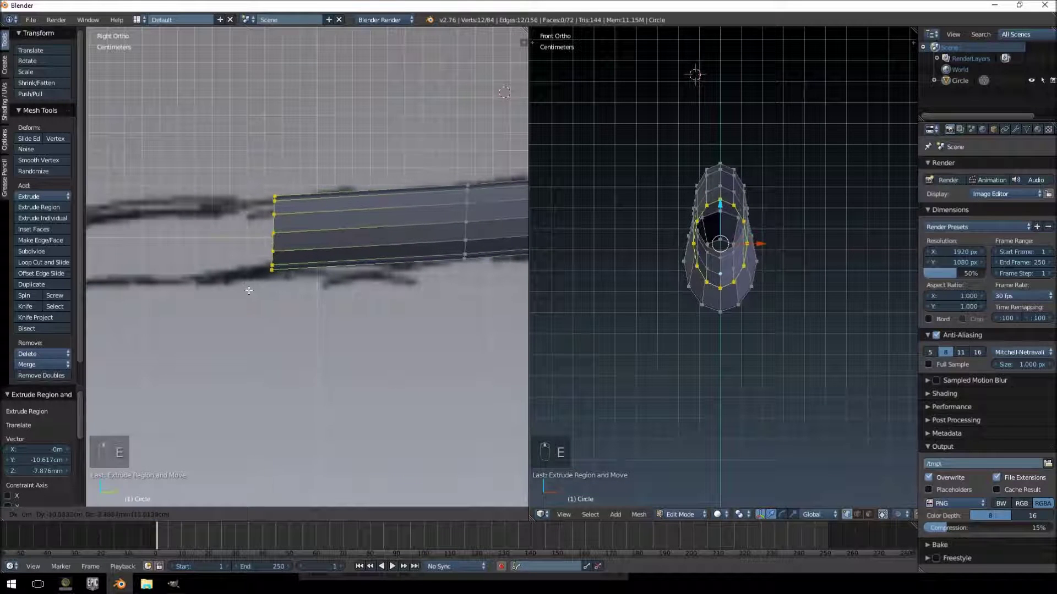
{"action": "left_click", "coordinate": [245, 292]}
{"action": "middle_click_drag", "start_coordinate": [188, 291], "coordinate": [529, 266], "text": "shift"}
{"action": "key", "text": "e"}
{"action": "left_click", "coordinate": [385, 266]}
{"action": "key", "text": "e"}
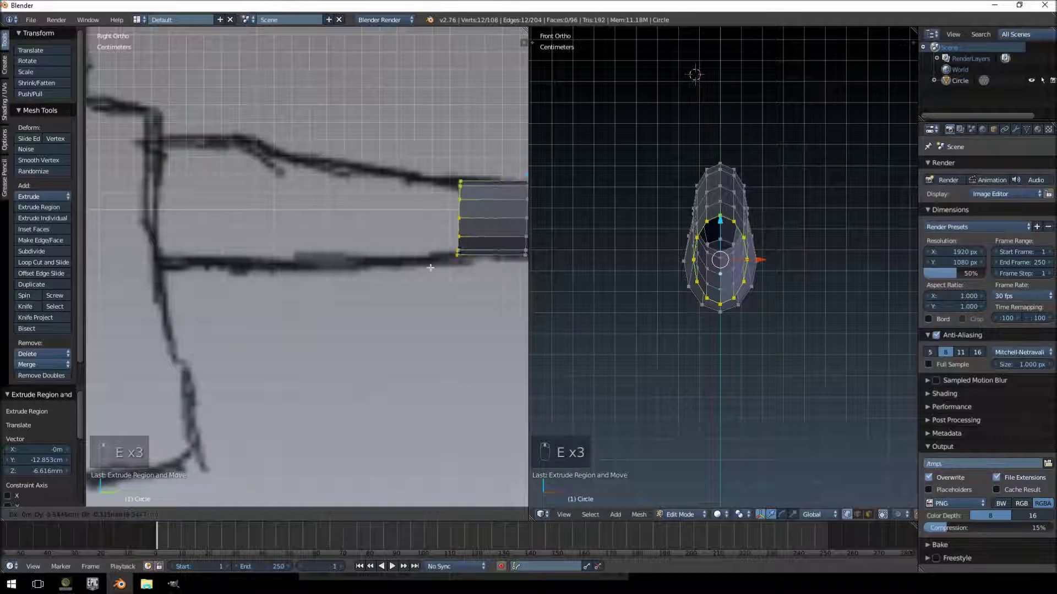
{"action": "left_click", "coordinate": [388, 265]}
Extrude a section about 9 cm towards the axe head and scale its end ring about 1.59 to match the widened handle
{"action": "key", "text": "e"}
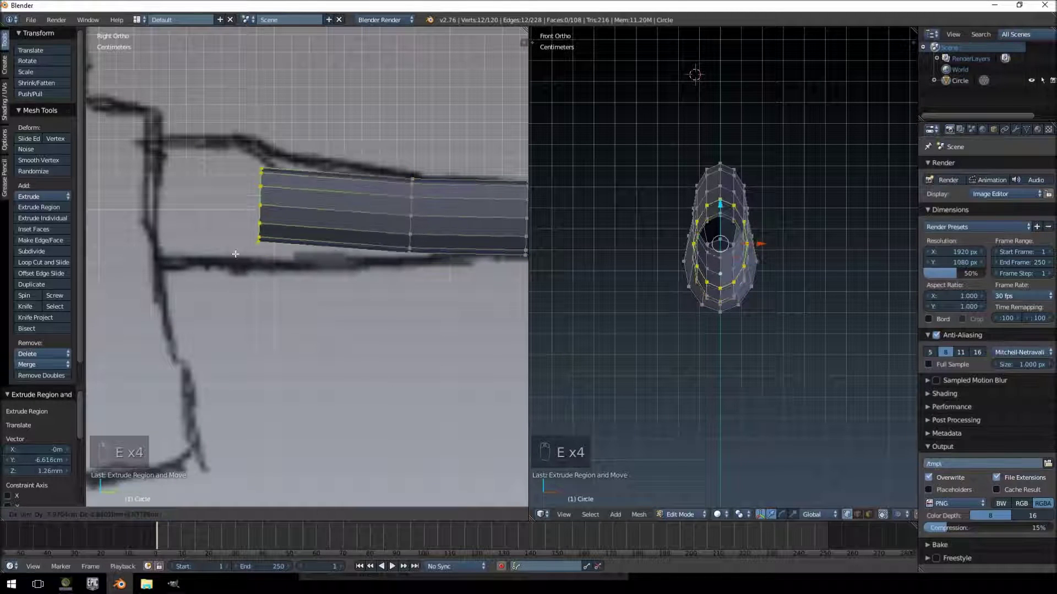
{"action": "left_click", "coordinate": [232, 252]}
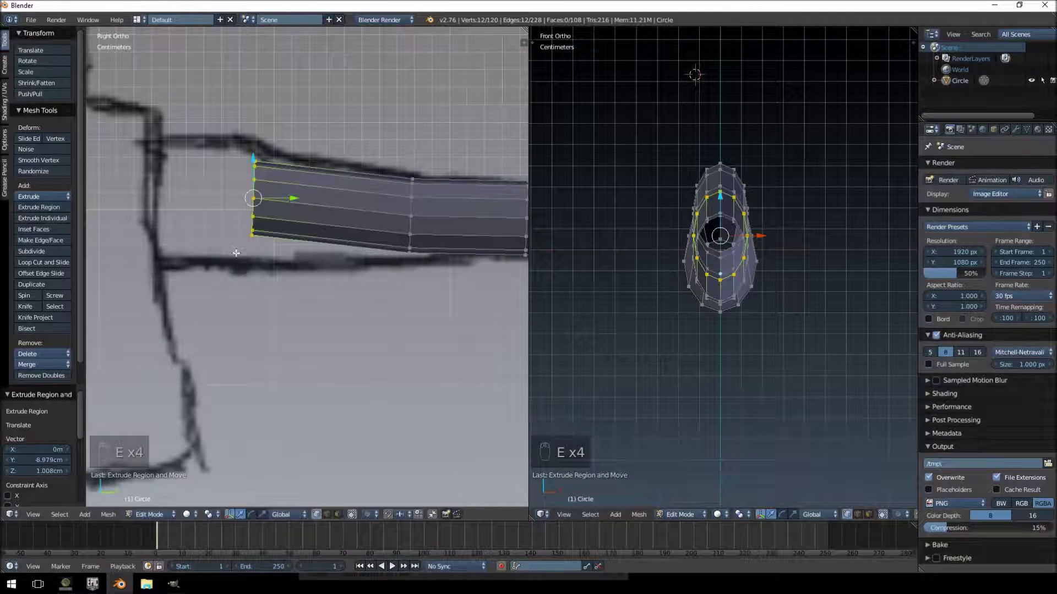
{"action": "key", "text": "s"}
{"action": "left_click", "coordinate": [264, 291]}
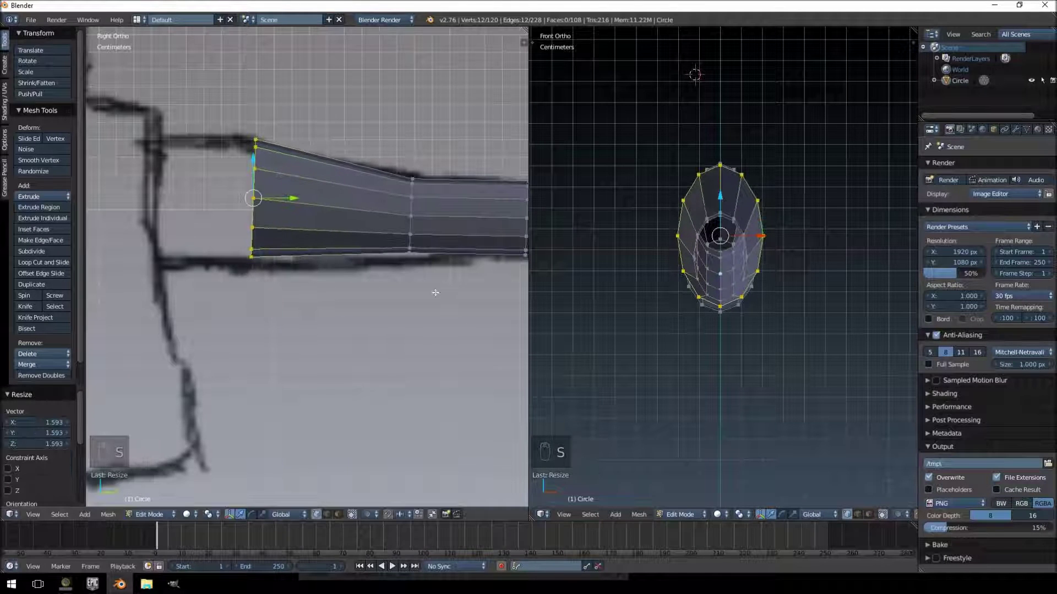
Try to fit the ring where the handle starts widening to the drawing by moving and scaling it
{"action": "middle_click_drag", "start_coordinate": [235, 249], "coordinate": [167, 264], "text": "shift"}
{"action": "key", "text": "a"}
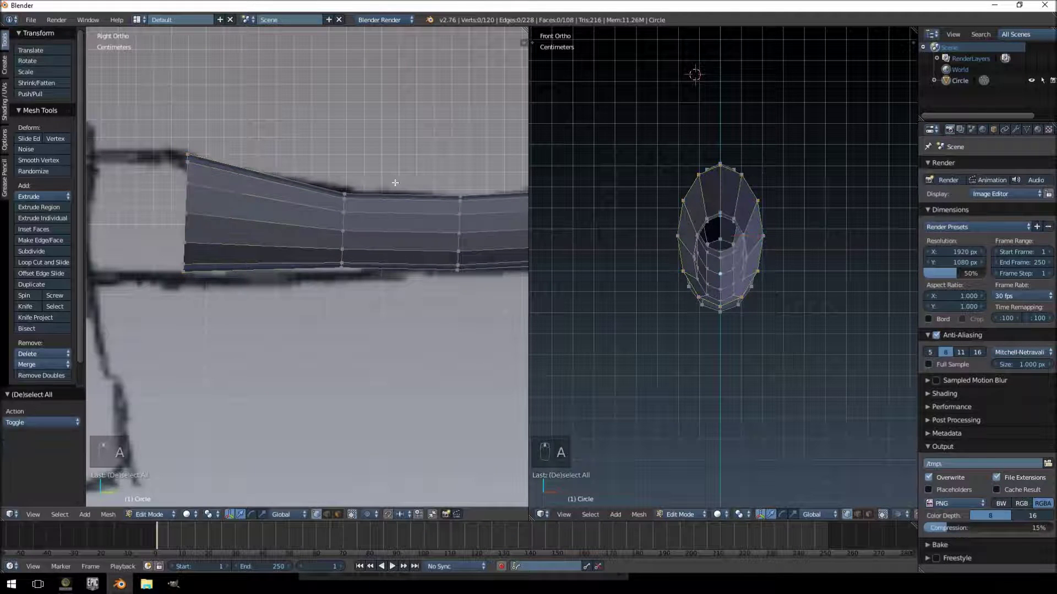
{"action": "left_click_drag", "start_coordinate": [356, 303], "coordinate": [364, 302], "text": "ctrl"}
{"action": "key", "text": "g"}
{"action": "left_click", "coordinate": [365, 306]}
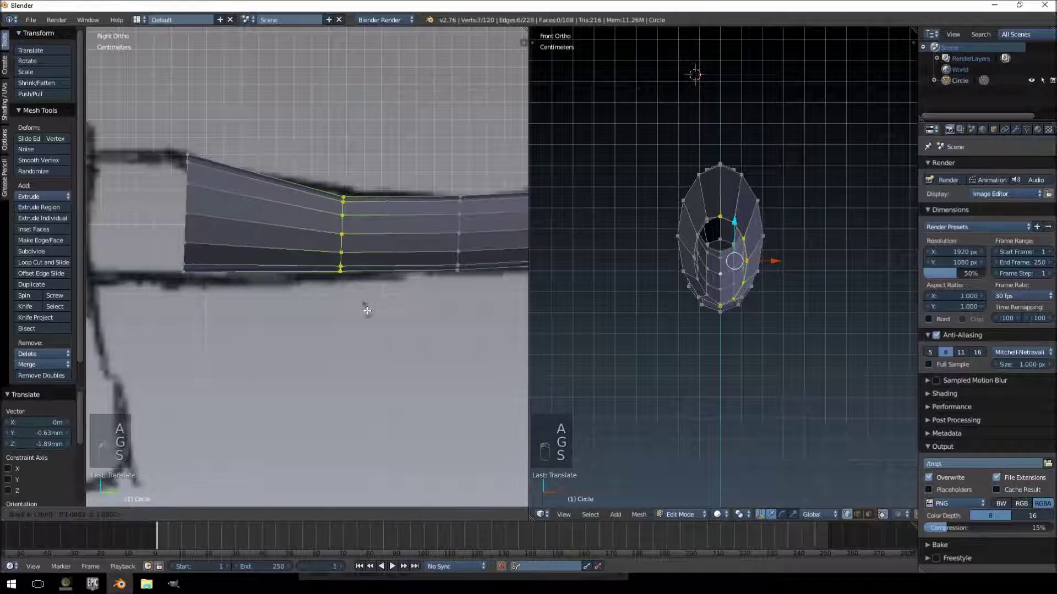
{"action": "key", "text": "s"}
{"action": "left_click", "coordinate": [370, 314]}
{"action": "key", "text": "g"}
{"action": "left_click", "coordinate": [371, 311]}
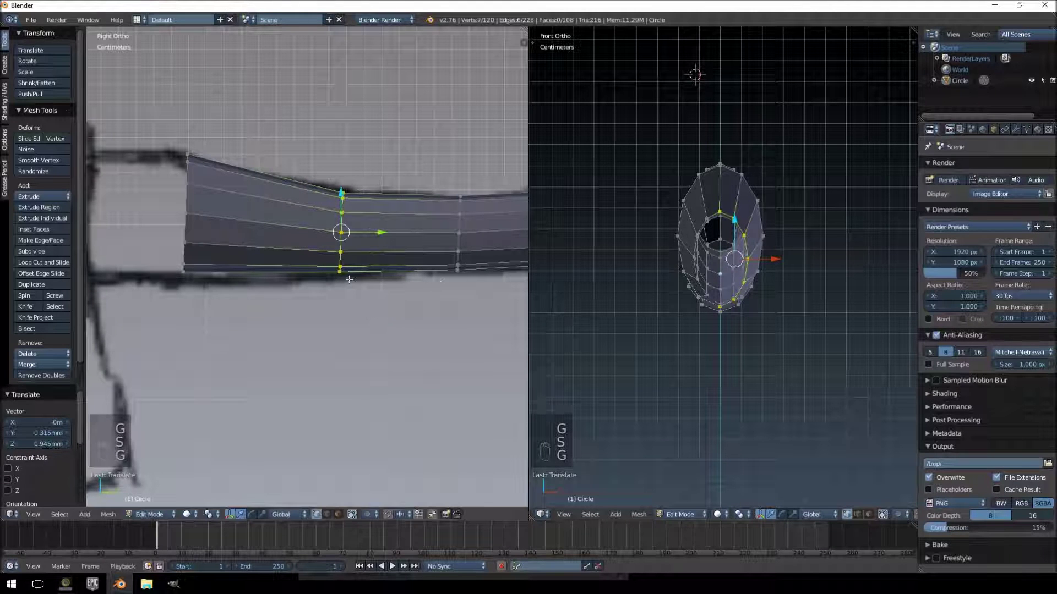
{"action": "key", "text": "a"}
{"action": "left_click_drag", "start_coordinate": [238, 111], "coordinate": [219, 211], "text": "ctrl"}
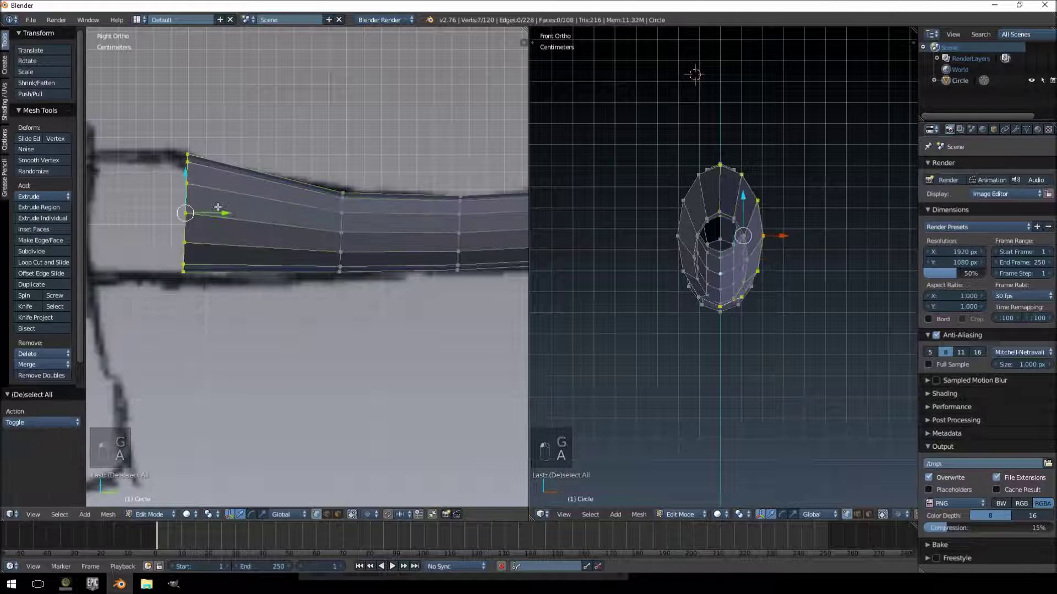
Undo the recent ring adjustments and select all 12 vertices of the ring where the handle starts widening, using wireframe display
{"action": "key", "text": "z"}
{"action": "left_click_drag", "start_coordinate": [184, 124], "coordinate": [220, 259], "text": "ctrl"}
{"action": "key", "text": "ctrl+z"}
{"action": "key", "text": "ctrl+z"}
{"action": "key", "text": "ctrl+z"}
{"action": "key", "text": "ctrl+z"}
{"action": "key", "text": "ctrl+z"}
{"action": "key", "text": "ctrl+z"}
{"action": "key", "text": "ctrl+z"}
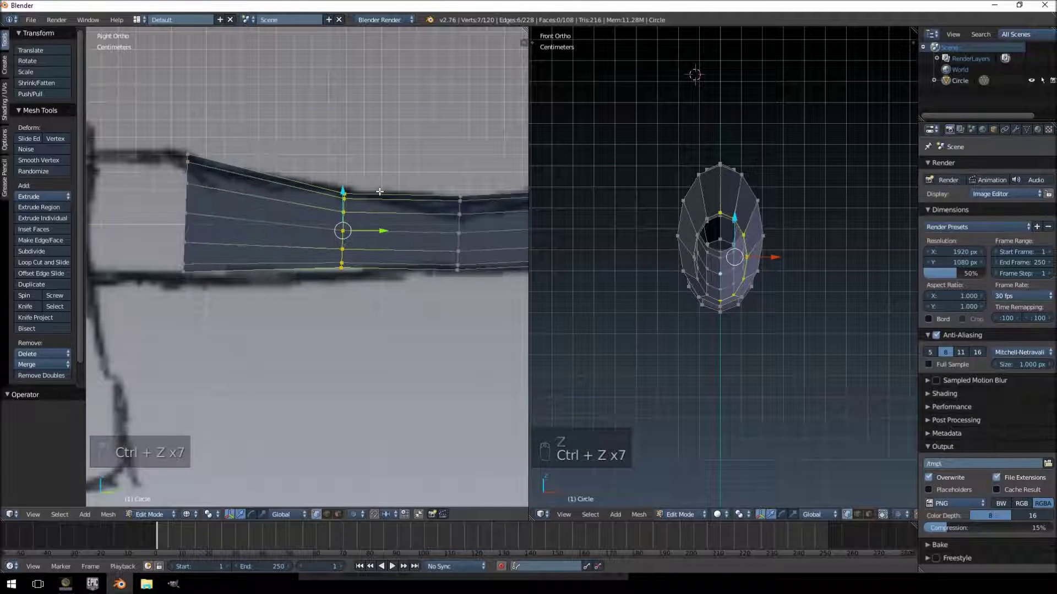
{"action": "mouse_move", "coordinate": [411, 129]}
{"action": "left_mouse_down", "text": "ctrl"}
{"action": "mouse_move", "coordinate": [342, 405]}
{"action": "mouse_move", "coordinate": [375, 434]}
{"action": "left_mouse_up", "text": "ctrl"}
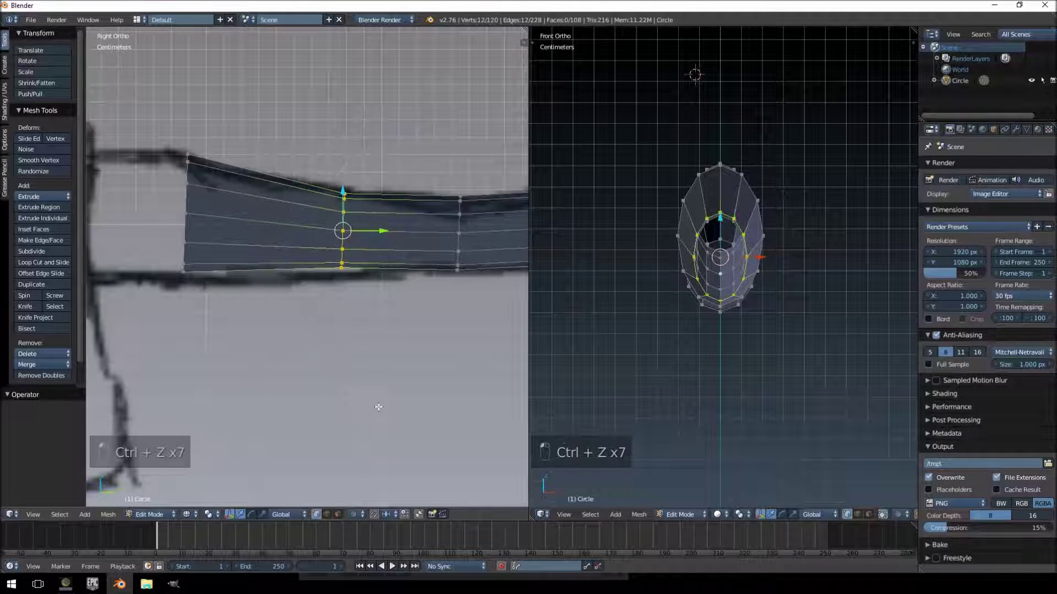
Scale the ring where the handle starts widening by about 1.04 and lower it about 1.26 mm to fit the drawing
{"action": "key", "text": "s"}
{"action": "left_click", "coordinate": [386, 410]}
{"action": "key", "text": "g"}
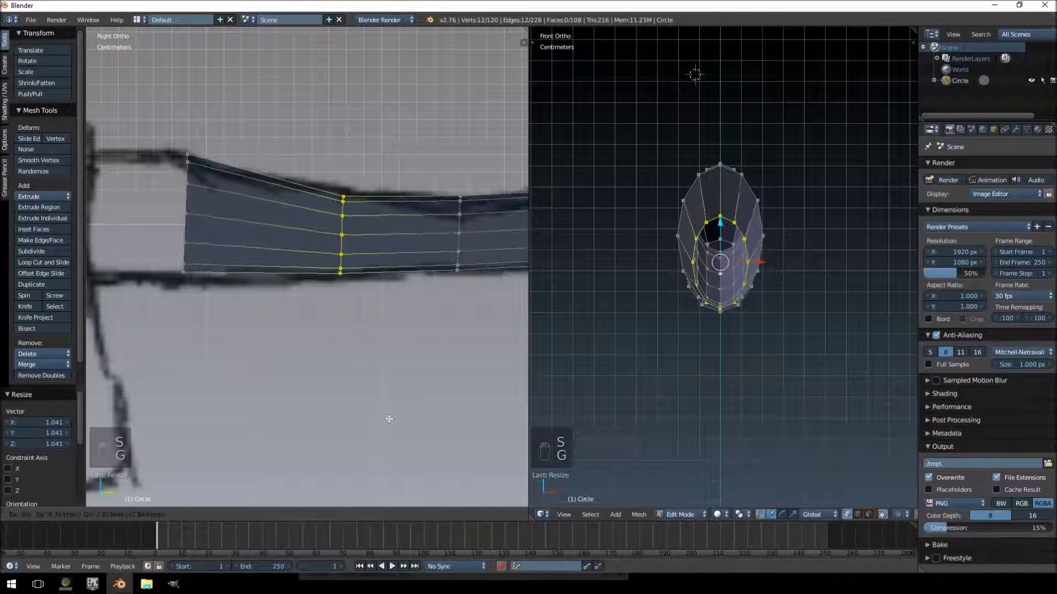
{"action": "key", "text": "z"}
{"action": "left_click", "coordinate": [389, 418]}
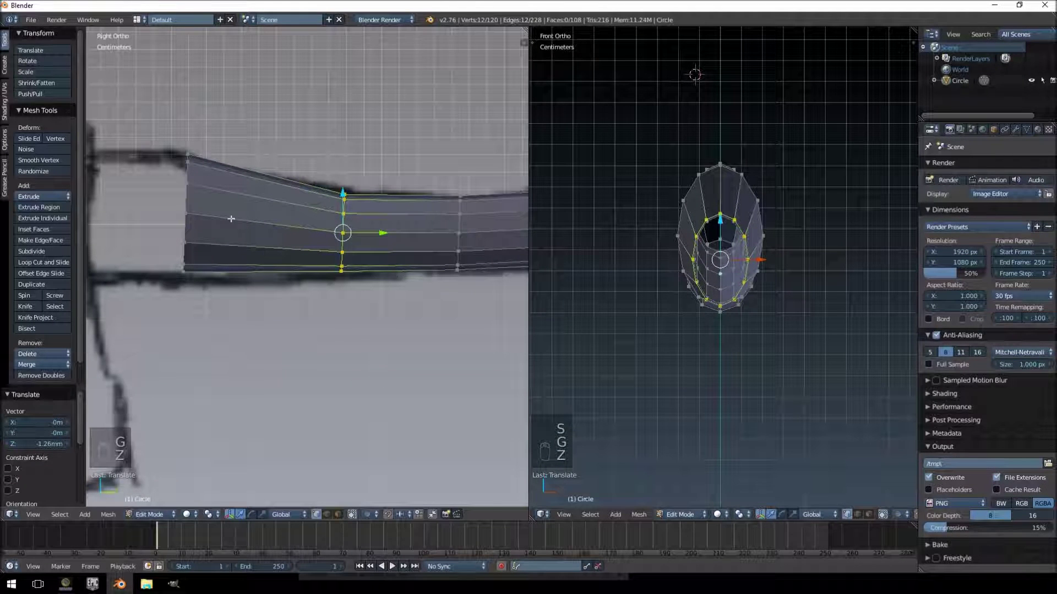
{"action": "scroll", "coordinate": [394, 209], "scroll_direction": "up", "scroll_amount": 2}
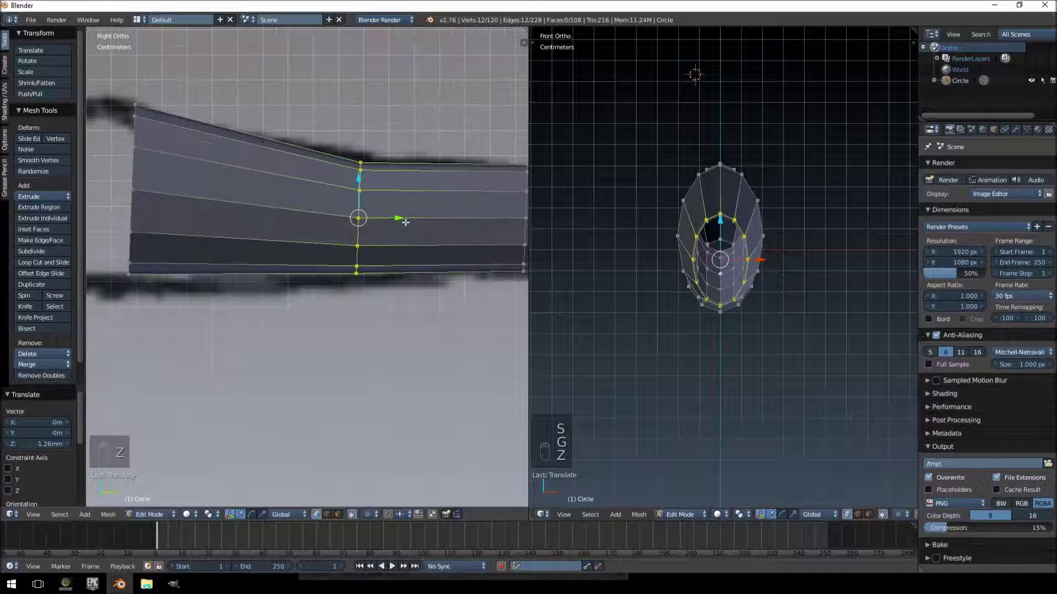
{"action": "key", "text": "a"}
{"action": "left_click_drag", "start_coordinate": [379, 85], "coordinate": [421, 231], "text": "ctrl"}
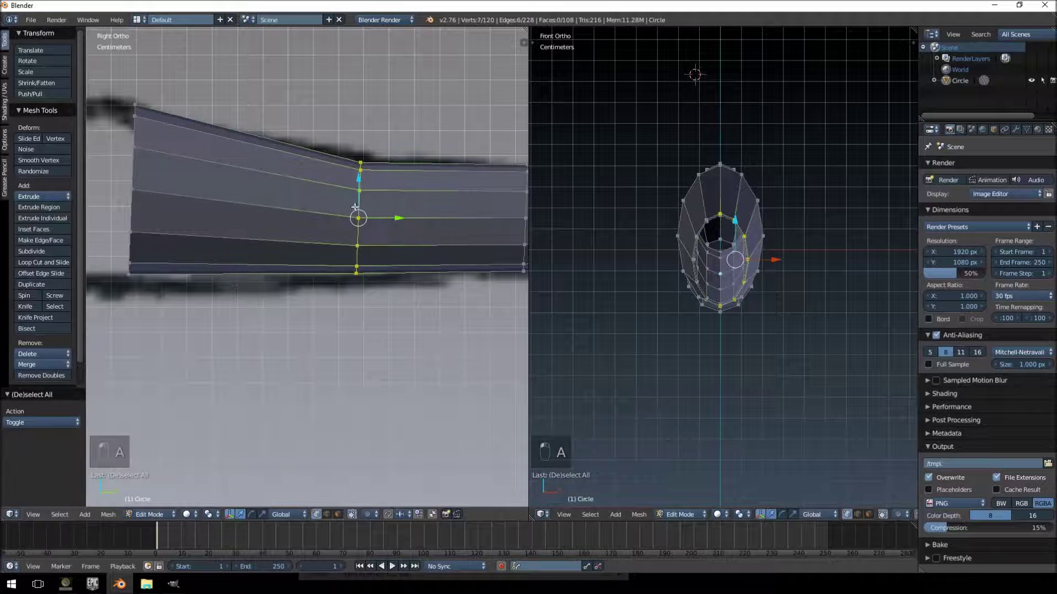
{"action": "mouse_move", "coordinate": [364, 269]}
{"action": "middle_mouse_down"}
{"action": "mouse_move", "coordinate": [391, 274]}
{"action": "mouse_move", "coordinate": [132, 266]}
{"action": "mouse_move", "coordinate": [188, 228]}
{"action": "mouse_move", "coordinate": [325, 264]}
{"action": "middle_mouse_up"}
{"action": "key", "text": "KP_3"}
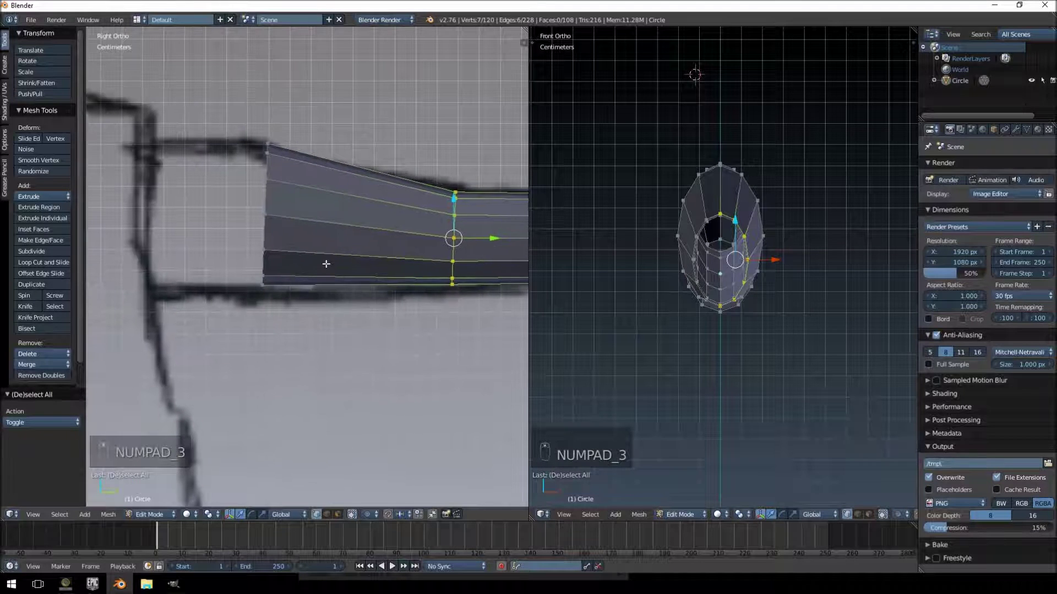
Select all 12 vertices of the handle's last ring and move and scale it to match the drawn outline
{"action": "key", "text": "a"}
{"action": "key", "text": "z"}
{"action": "left_click_drag", "start_coordinate": [286, 124], "coordinate": [322, 297], "text": "ctrl"}
{"action": "key", "text": "g"}
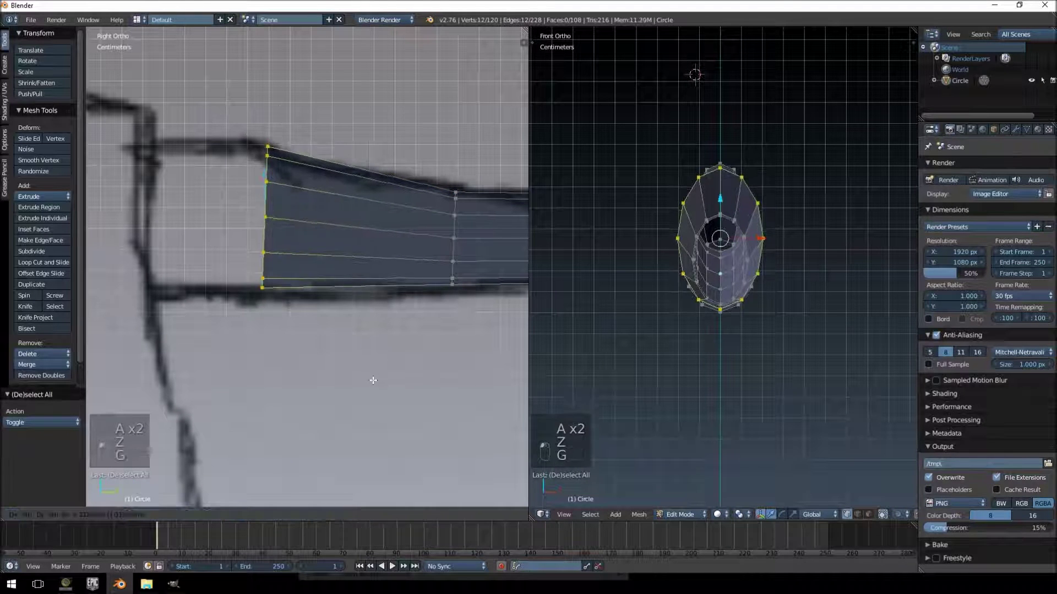
{"action": "left_click", "coordinate": [373, 380]}
{"action": "key", "text": "s"}
{"action": "left_click", "coordinate": [378, 383]}
{"action": "key", "text": "g"}
Extrude the last ring about 5.8 cm to the edge of the drawn axe head and rotate and move it to fit
{"action": "key", "text": "e"}
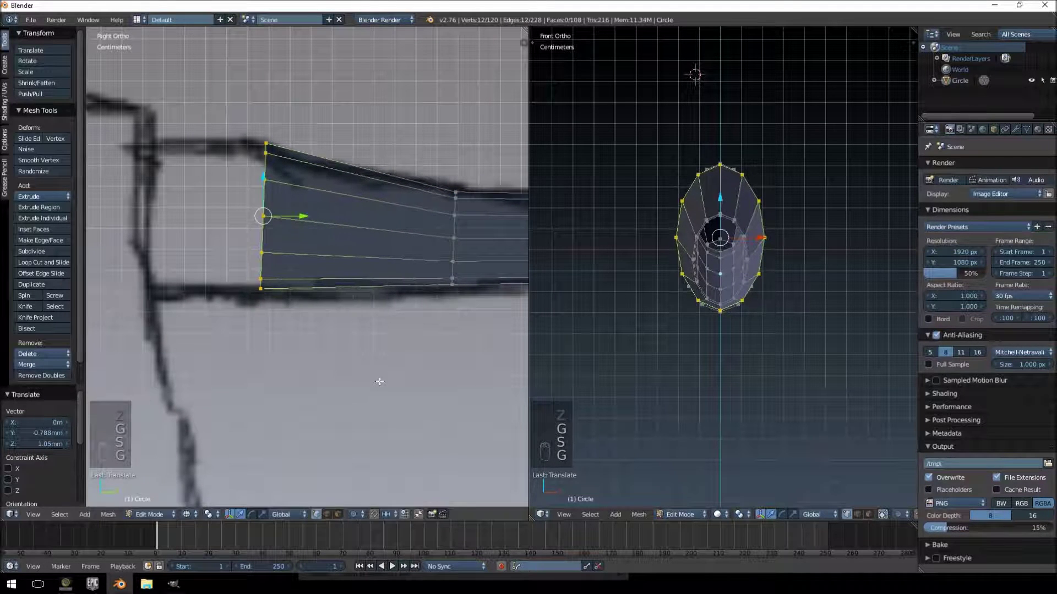
{"action": "left_click", "coordinate": [258, 381]}
{"action": "key", "text": "r"}
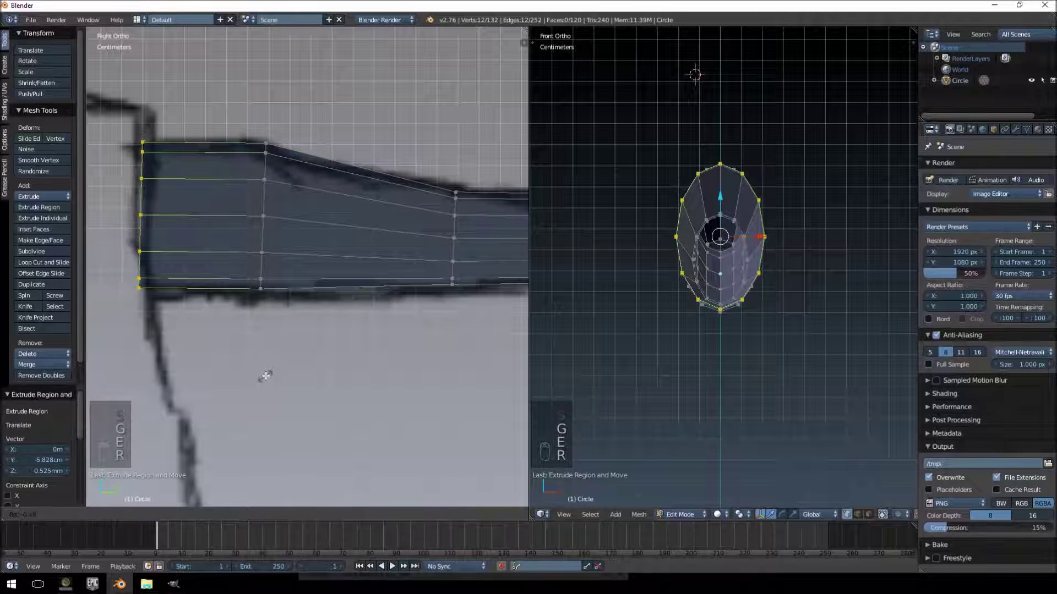
{"action": "left_click", "coordinate": [267, 378]}
{"action": "key", "text": "g"}
{"action": "left_click", "coordinate": [264, 373]}
Leave edit mode and apply smooth shading to the handle
{"action": "scroll", "coordinate": [339, 313], "scroll_direction": "down", "scroll_amount": 6}
{"action": "middle_click_drag", "start_coordinate": [386, 293], "coordinate": [347, 294], "text": "shift"}
{"action": "mouse_move", "coordinate": [761, 260]}
{"action": "middle_mouse_down"}
{"action": "mouse_move", "coordinate": [623, 274]}
{"action": "mouse_move", "coordinate": [657, 312]}
{"action": "mouse_move", "coordinate": [655, 294]}
{"action": "middle_mouse_up"}
{"action": "scroll", "coordinate": [729, 266], "scroll_direction": "down", "scroll_amount": 3}
{"action": "scroll", "coordinate": [730, 266], "scroll_direction": "down", "scroll_amount": 4}
{"action": "key", "text": "Tab"}
{"action": "left_click", "coordinate": [31, 196]}
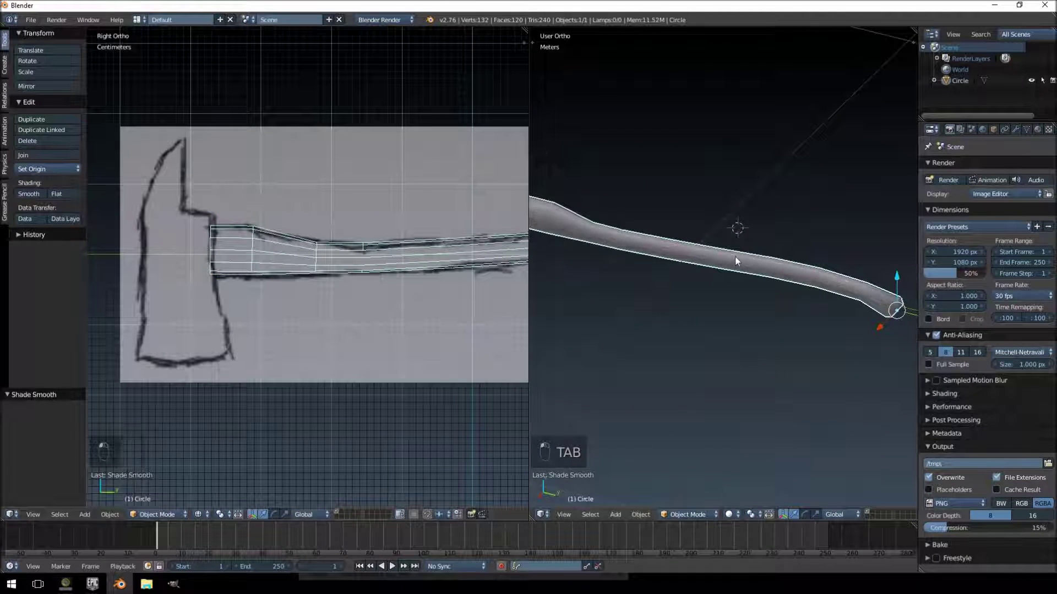
Close the handle's open butt end by filling its edge loop with a face, and return to object mode
{"action": "middle_click_drag", "start_coordinate": [735, 257], "coordinate": [761, 257]}
{"action": "scroll", "coordinate": [746, 281], "scroll_direction": "up", "scroll_amount": 7}
{"action": "scroll", "coordinate": [742, 225], "scroll_direction": "up", "scroll_amount": 2}
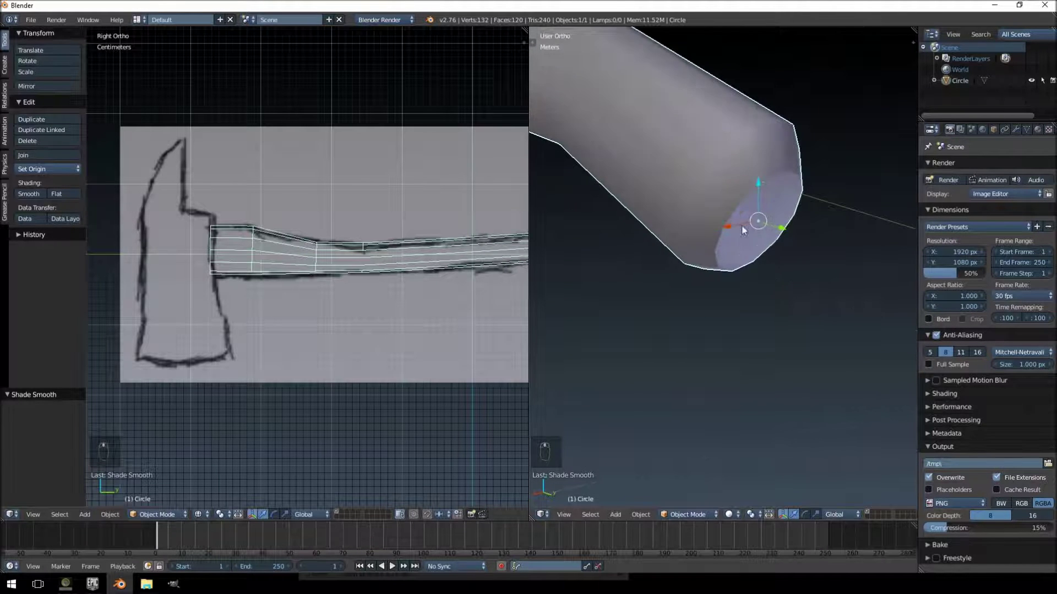
{"action": "key", "text": "Tab"}
{"action": "key", "text": "space"}
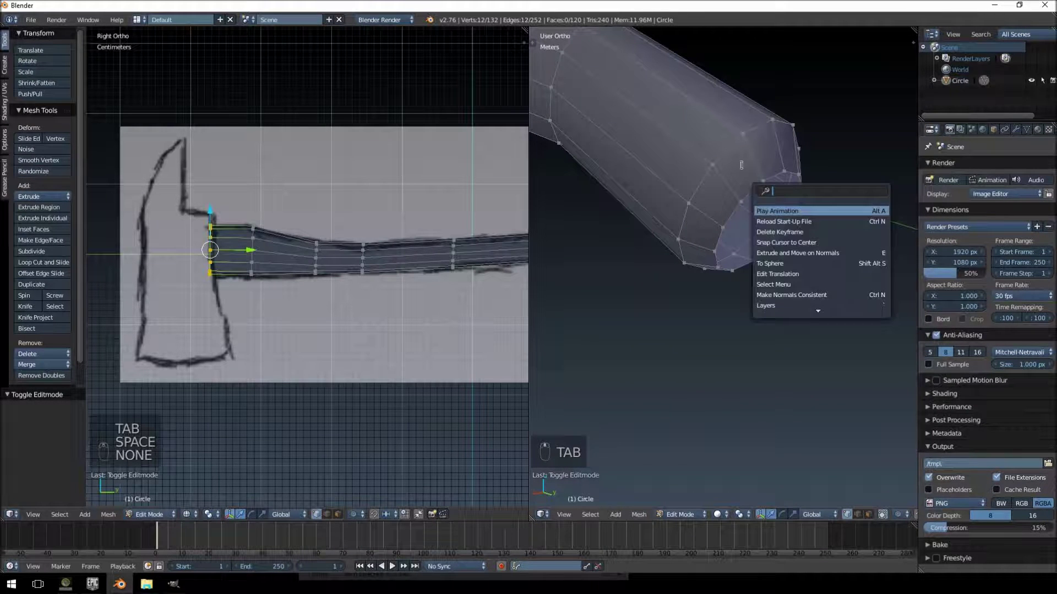
{"action": "key", "text": "Escape"}
{"action": "right_click", "coordinate": [753, 190], "text": "alt"}
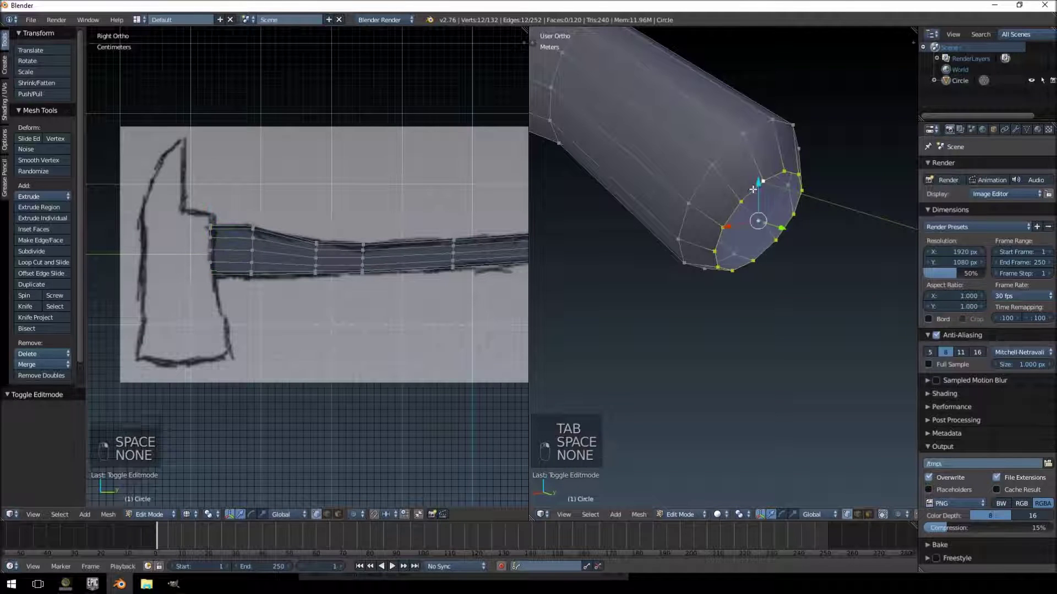
{"action": "key", "text": "f"}
{"action": "scroll", "coordinate": [679, 237], "scroll_direction": "up", "scroll_amount": 3}
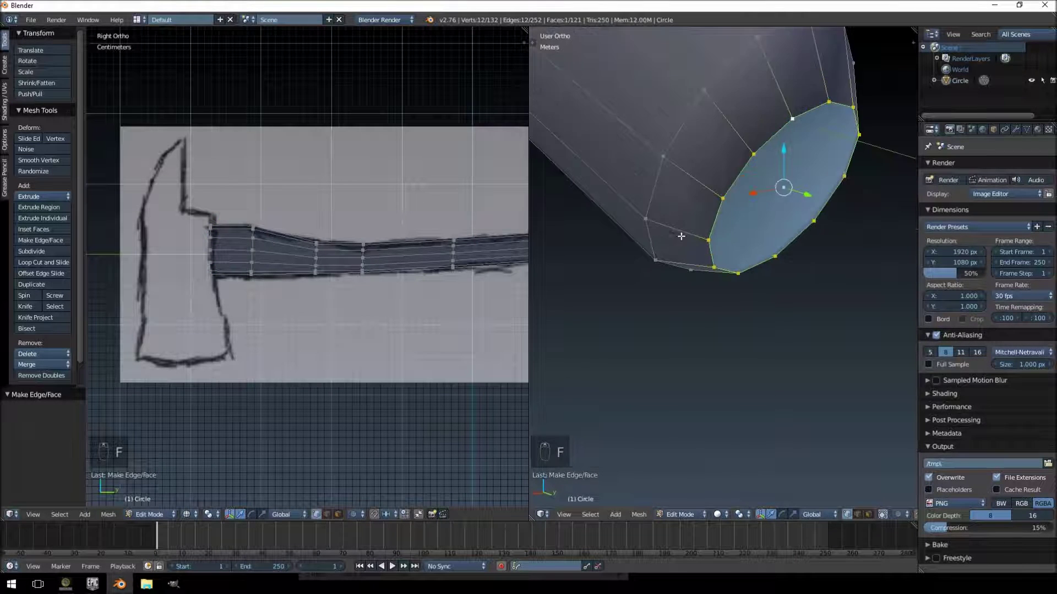
{"action": "scroll", "coordinate": [682, 237], "scroll_direction": "down", "scroll_amount": 7}
{"action": "middle_click_drag", "start_coordinate": [221, 206], "coordinate": [324, 223]}
{"action": "key", "text": "KP_3"}
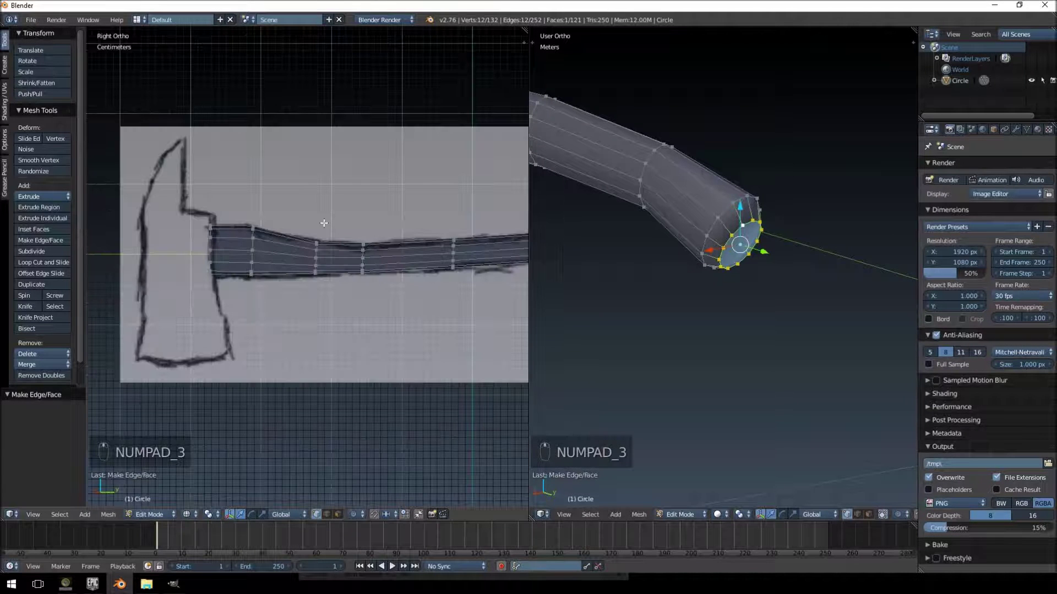
{"action": "key", "text": "Tab"}
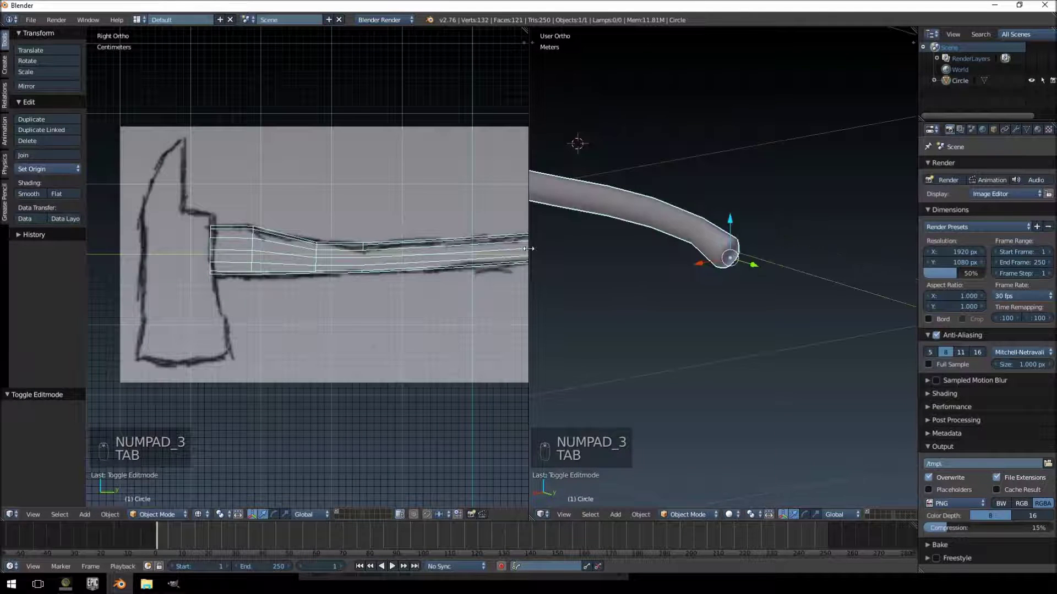
Widen the side view and place the 3D cursor inside the drawn axe head
{"action": "left_click_drag", "start_coordinate": [527, 249], "coordinate": [636, 247]}
{"action": "scroll", "coordinate": [385, 264], "scroll_direction": "up", "scroll_amount": 6}
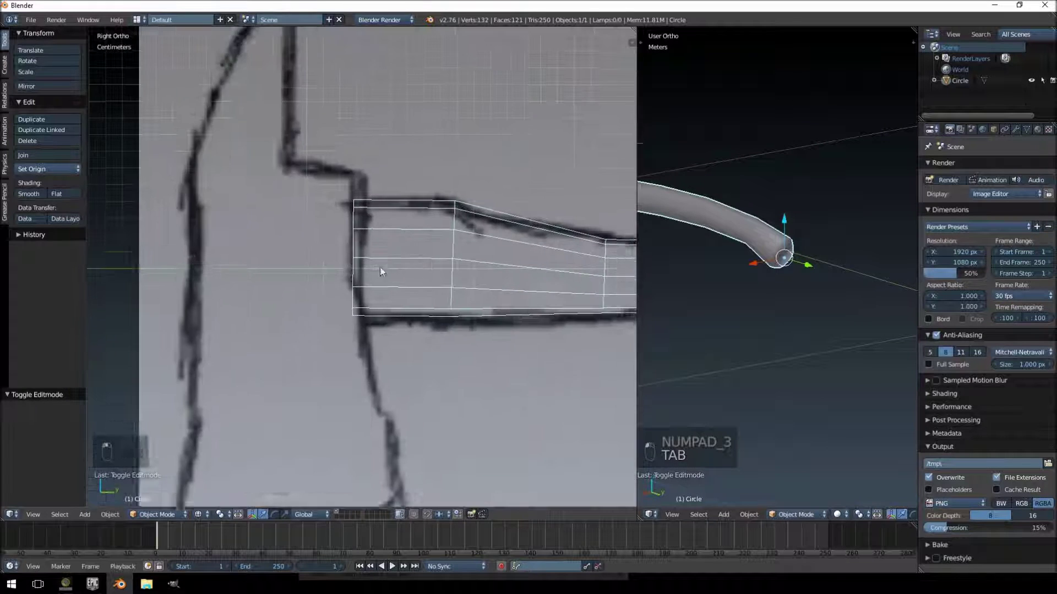
{"action": "scroll", "coordinate": [379, 266], "scroll_direction": "down", "scroll_amount": 4}
{"action": "left_click", "coordinate": [346, 248]}
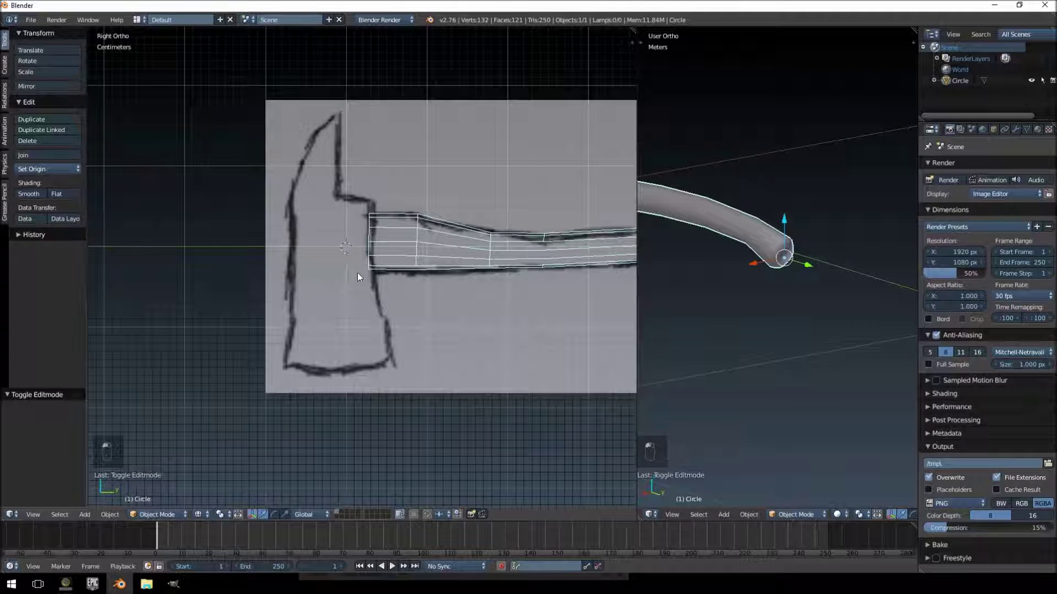
Add a cube at the 3D cursor with a radius of 10 cm
{"action": "scroll", "coordinate": [355, 268], "scroll_direction": "up", "scroll_amount": 3}
{"action": "scroll", "coordinate": [353, 267], "scroll_direction": "down", "scroll_amount": 3}
{"action": "middle_click_drag", "start_coordinate": [357, 265], "coordinate": [391, 285], "text": "shift"}
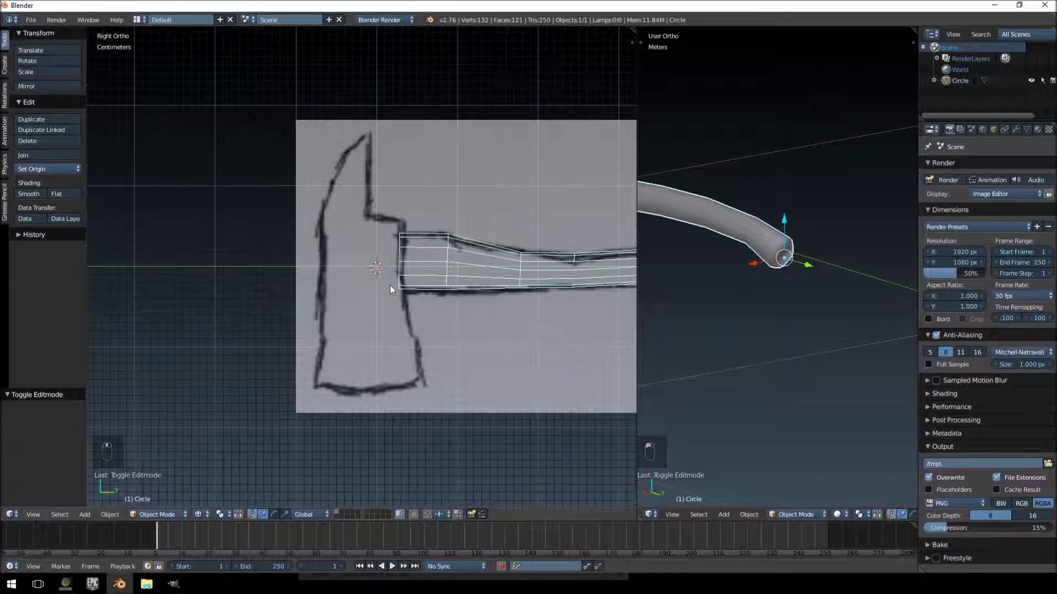
{"action": "key", "text": "shift+a"}
{"action": "mouse_move", "coordinate": [389, 285]}
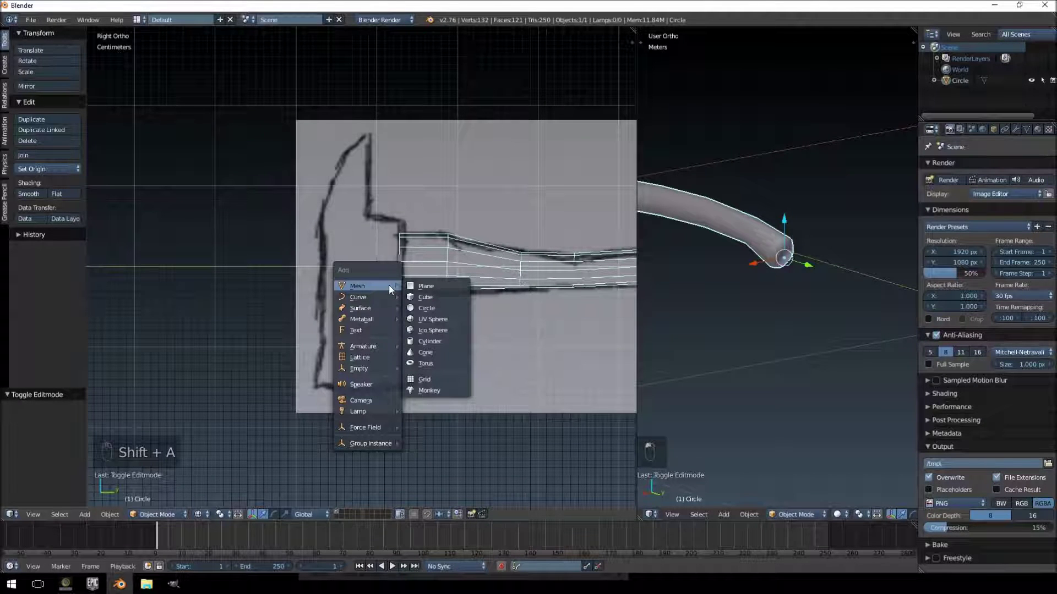
{"action": "left_click", "coordinate": [425, 299]}
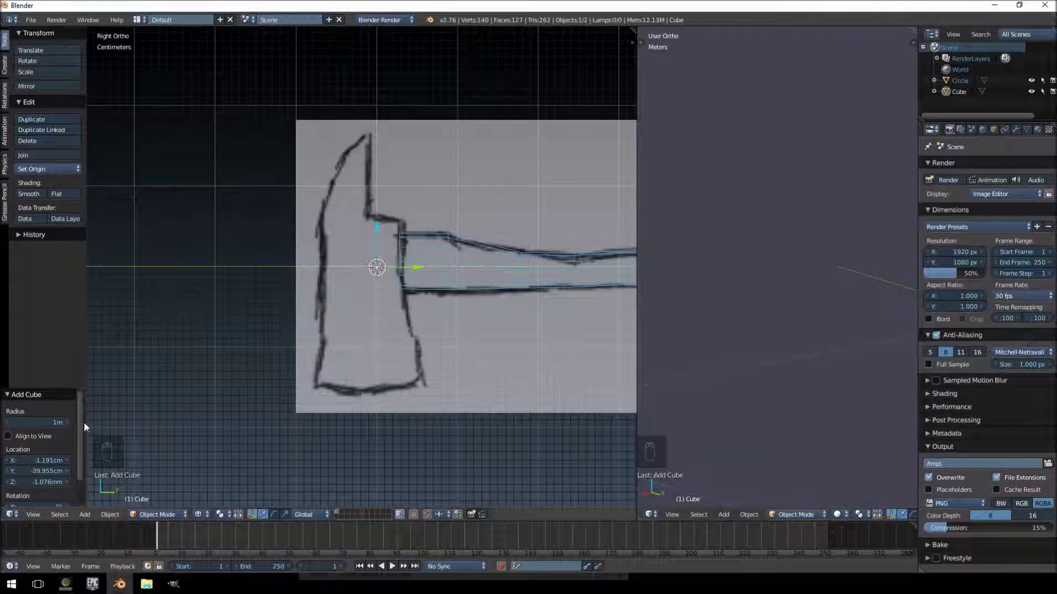
{"action": "left_click", "coordinate": [54, 422]}
{"action": "type", "text": "1"}
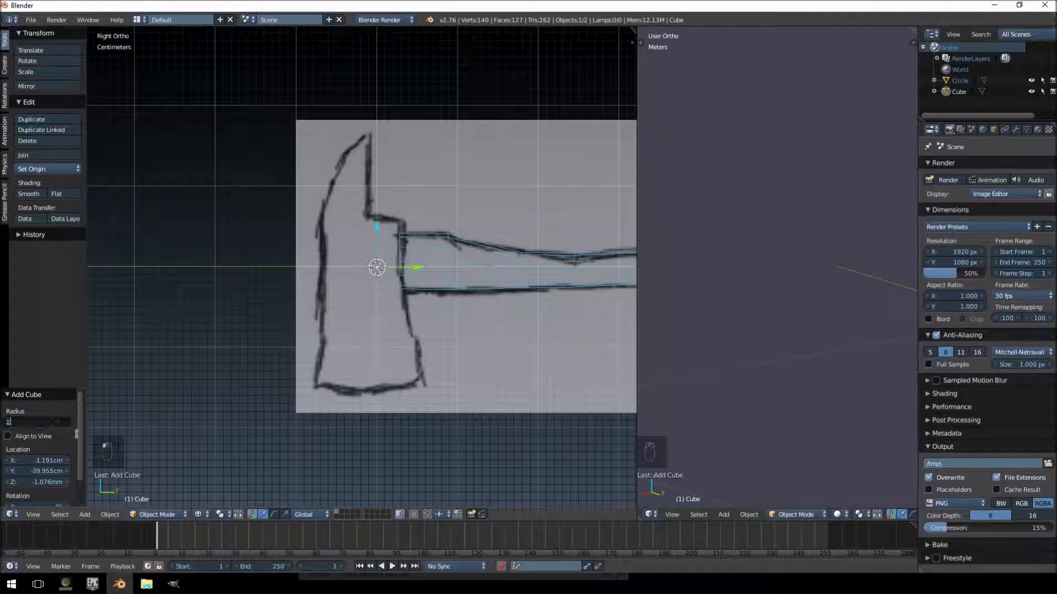
{"action": "type", "text": "0cm"}
{"action": "key", "text": "Return"}
Scale the cube by about 0.47 and 1.09 and move it to span the drawn axe head beside the handle
{"action": "scroll", "coordinate": [376, 279], "scroll_direction": "up", "scroll_amount": 3}
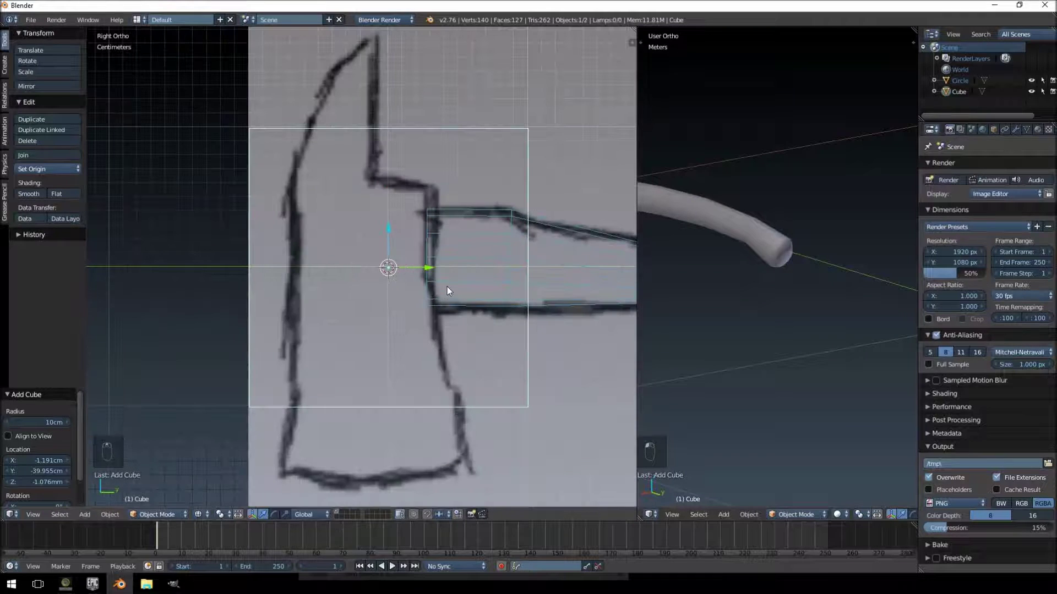
{"action": "key", "text": "z"}
{"action": "key", "text": "z"}
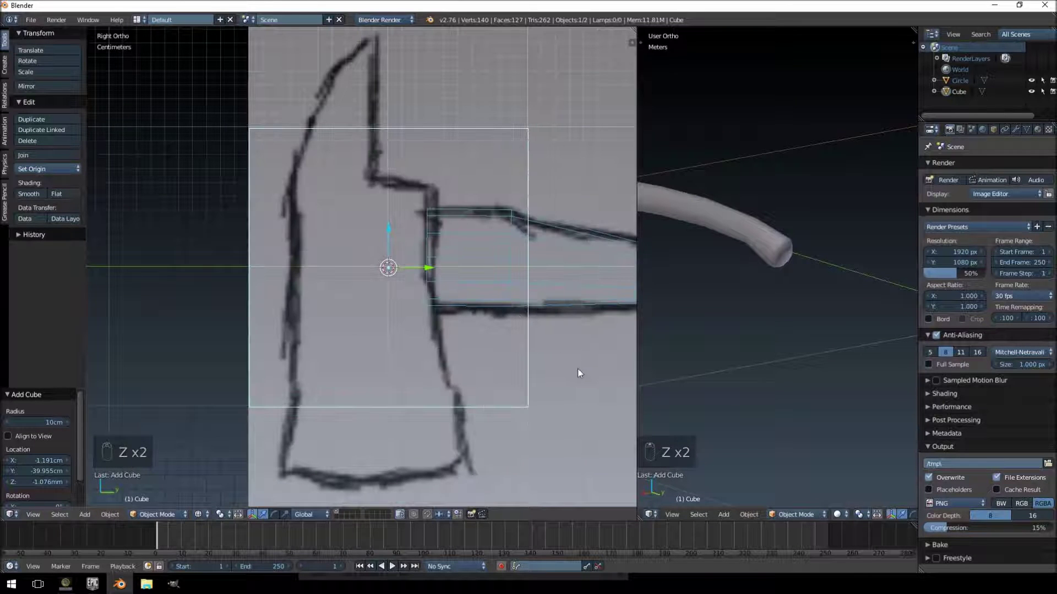
{"action": "key", "text": "s"}
{"action": "left_click", "coordinate": [477, 320]}
{"action": "key", "text": "g"}
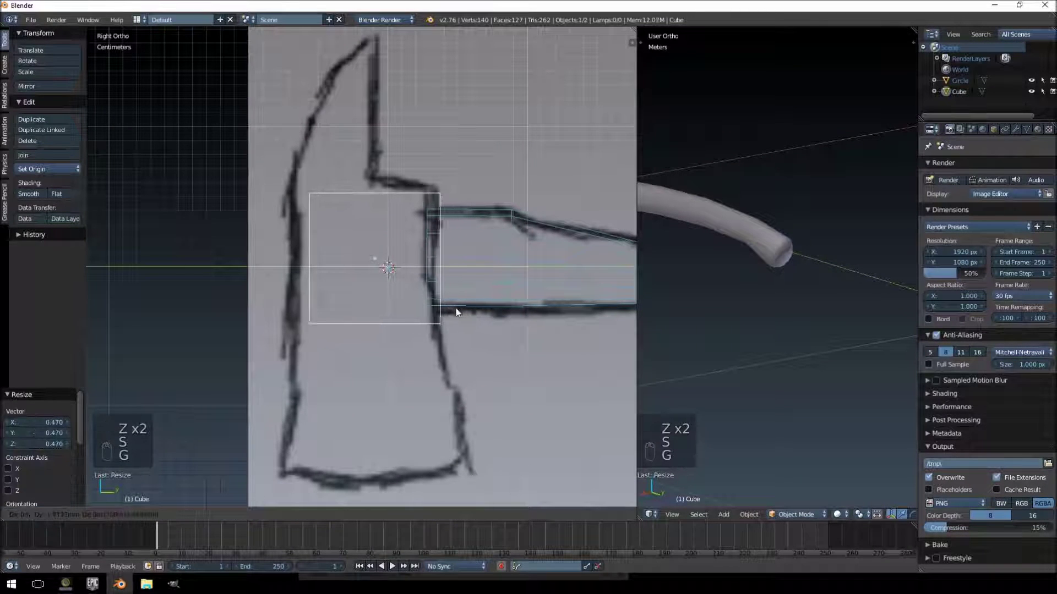
{"action": "left_click", "coordinate": [440, 303]}
{"action": "key", "text": "s"}
{"action": "left_click", "coordinate": [450, 307]}
{"action": "key", "text": "g"}
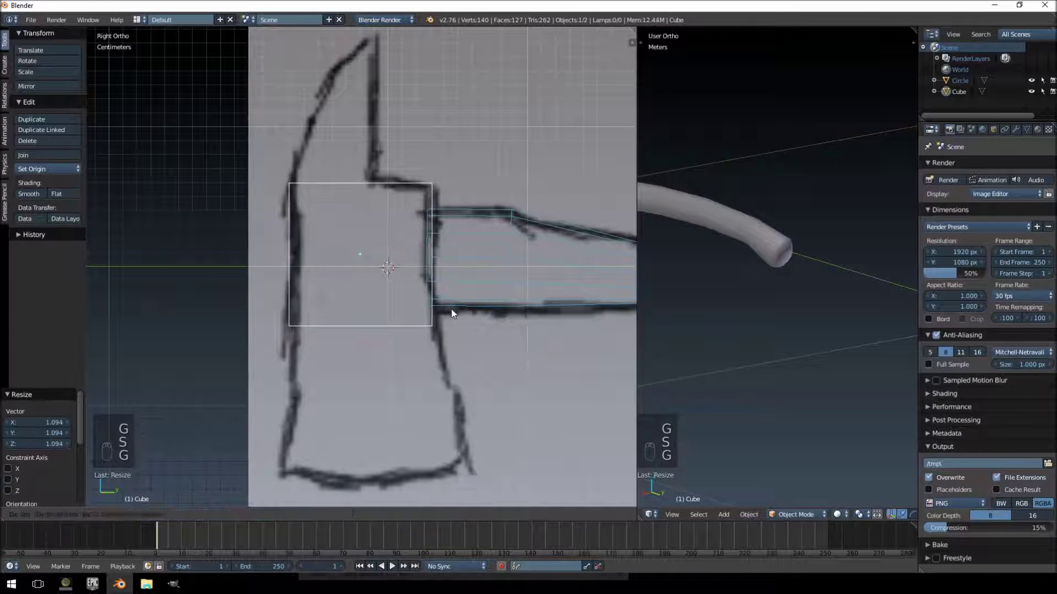
{"action": "left_click", "coordinate": [454, 314]}
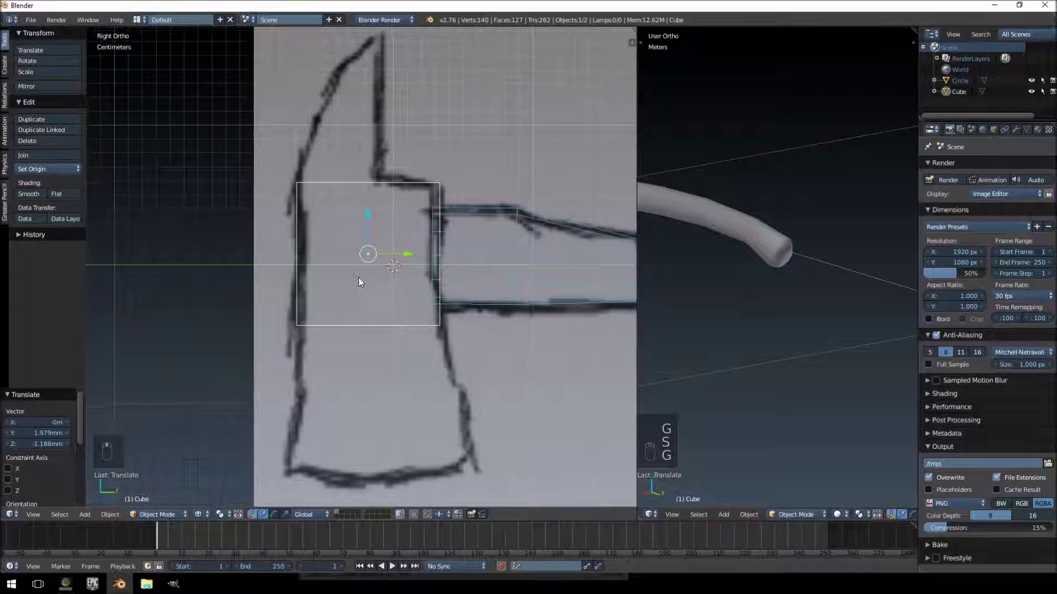
Enter edit mode on the cube and select its four lower vertices
{"action": "middle_click_drag", "start_coordinate": [358, 277], "coordinate": [364, 239], "text": "shift"}
{"action": "key", "text": "Tab"}
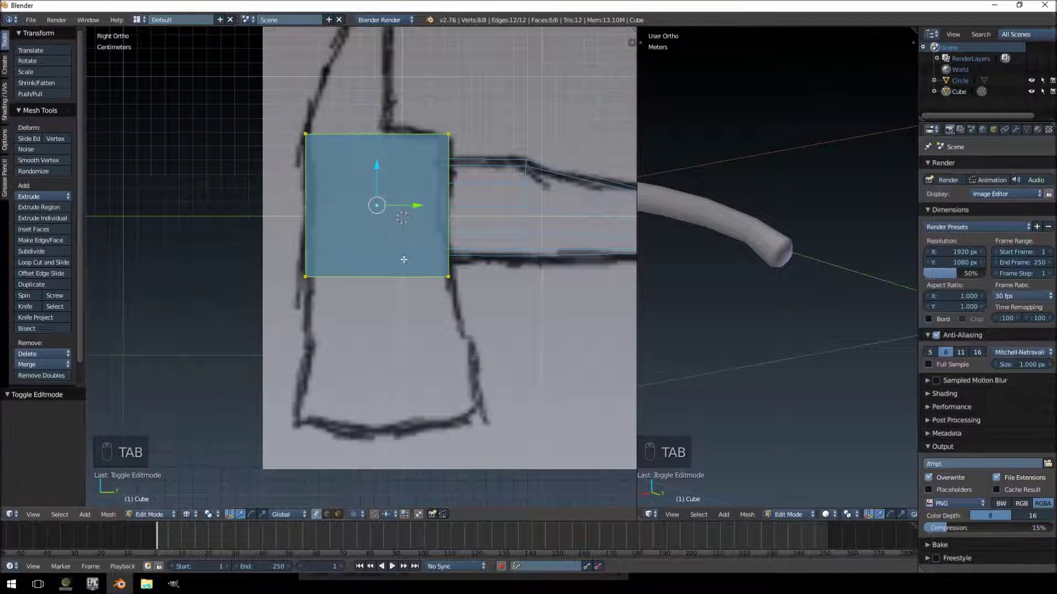
{"action": "key", "text": "a"}
{"action": "key", "text": "a"}
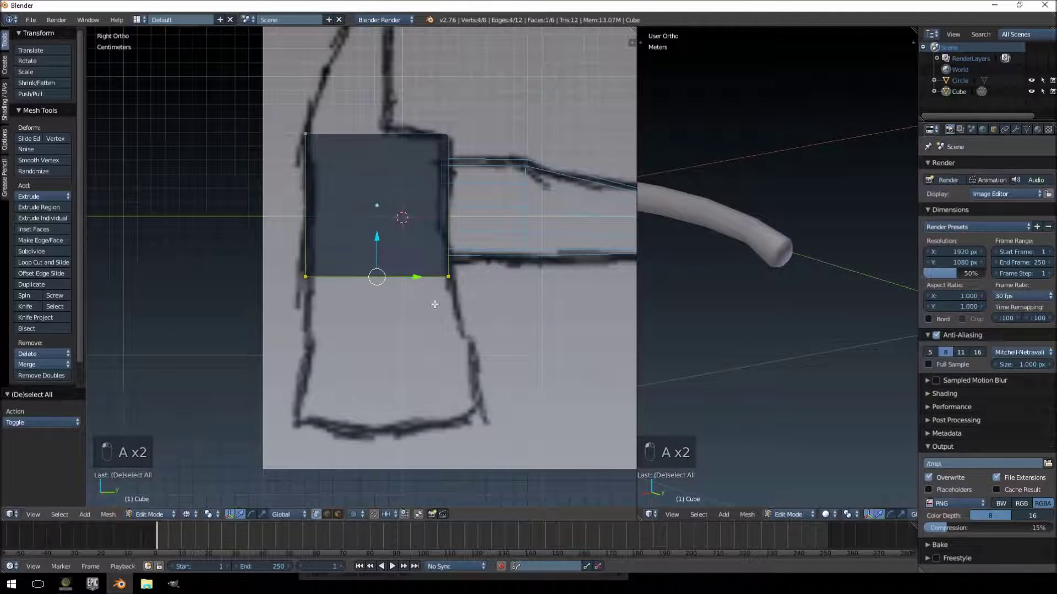
{"action": "middle_click_drag", "start_coordinate": [435, 305], "coordinate": [439, 271], "text": "shift"}
Try to move the cube's lower front and rear corner vertices down to the corners of the drawn blade
{"action": "left_click_drag", "start_coordinate": [264, 230], "coordinate": [329, 350]}
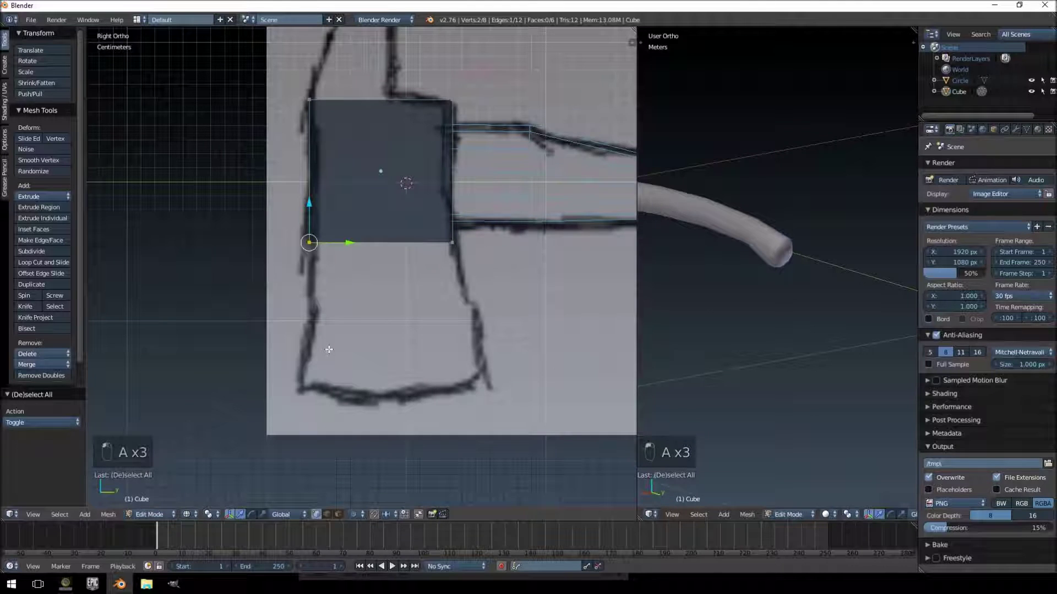
{"action": "key", "text": "g"}
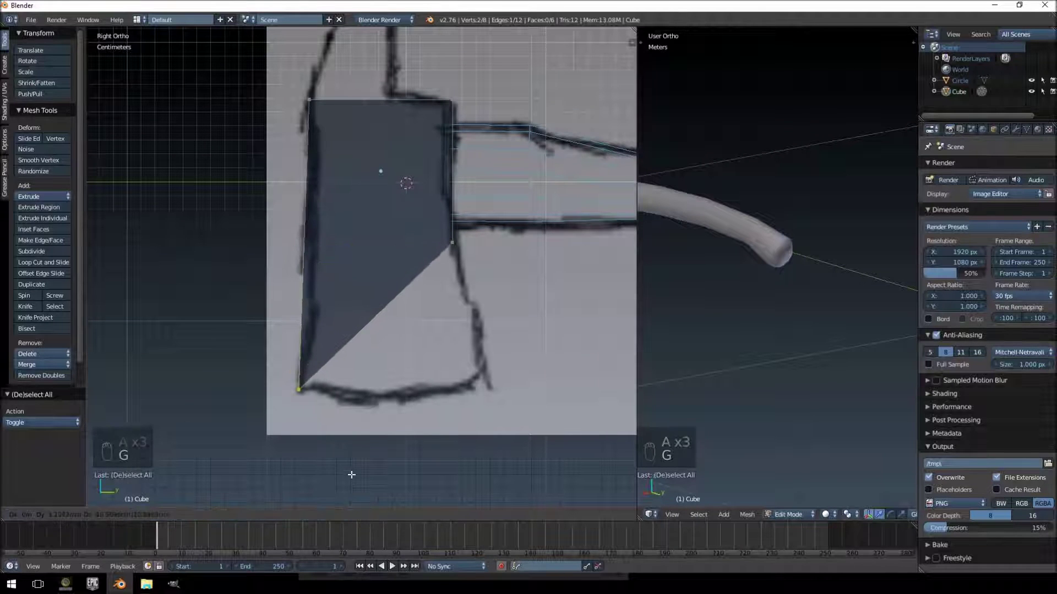
{"action": "left_click", "coordinate": [351, 478]}
{"action": "key", "text": "a"}
{"action": "left_click_drag", "start_coordinate": [505, 192], "coordinate": [407, 344]}
{"action": "key", "text": "g"}
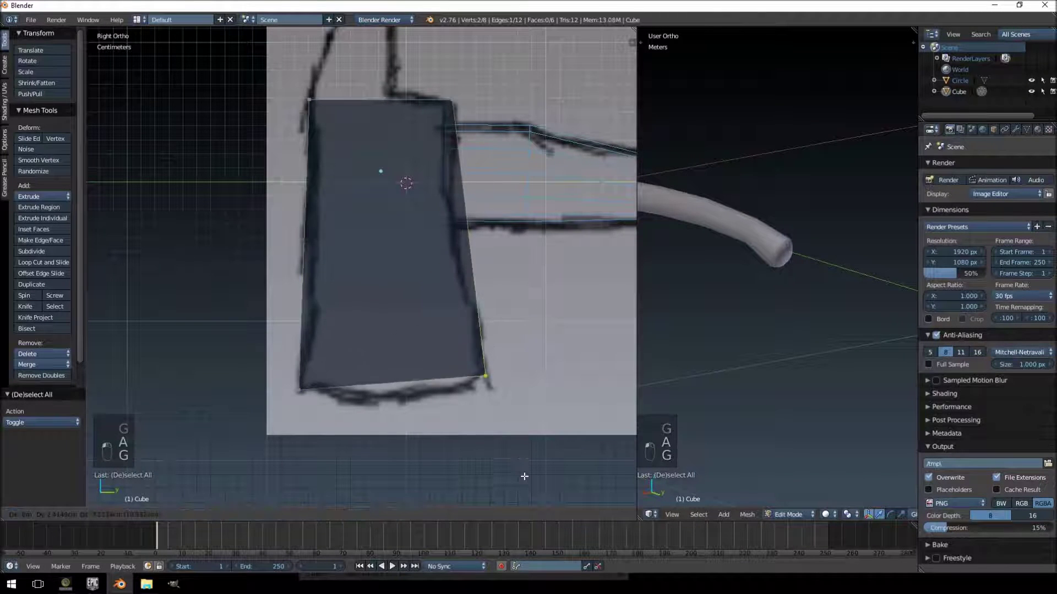
{"action": "left_click", "coordinate": [519, 484]}
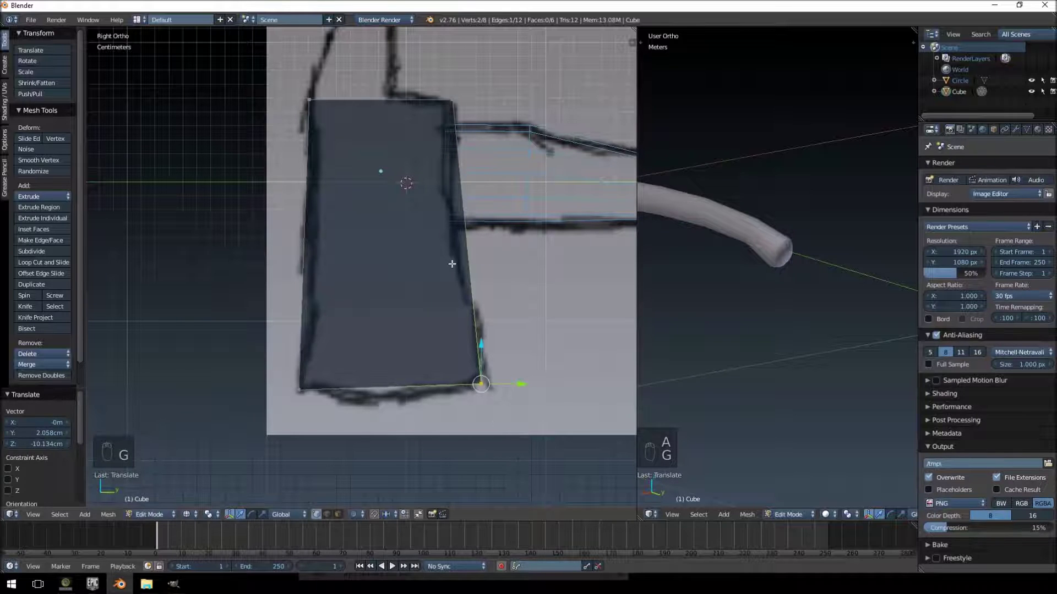
Undo the moves of the cube's lower corners
{"action": "key", "text": "ctrl+z"}
{"action": "key", "text": "ctrl+z"}
{"action": "key", "text": "ctrl+z"}
{"action": "key", "text": "ctrl+z"}
{"action": "key", "text": "ctrl+z"}
{"action": "key", "text": "ctrl+z"}
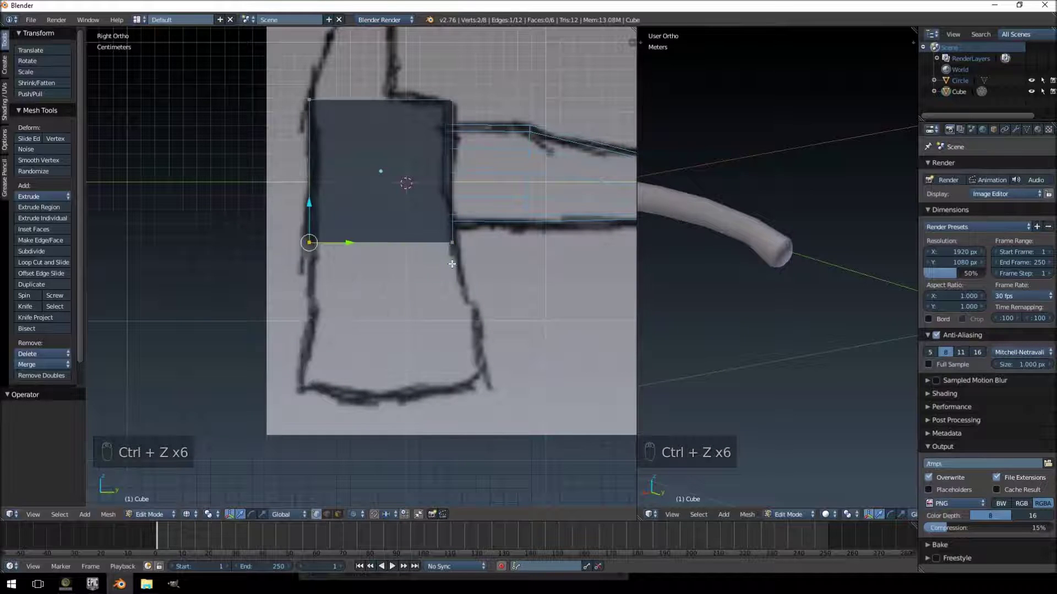
Raise the cube's lower vertices to the handle's lower edge, and extrude them down to the bottom of the drawn blade
{"action": "key", "text": "a"}
{"action": "left_click_drag", "start_coordinate": [494, 218], "coordinate": [409, 320], "text": "ctrl"}
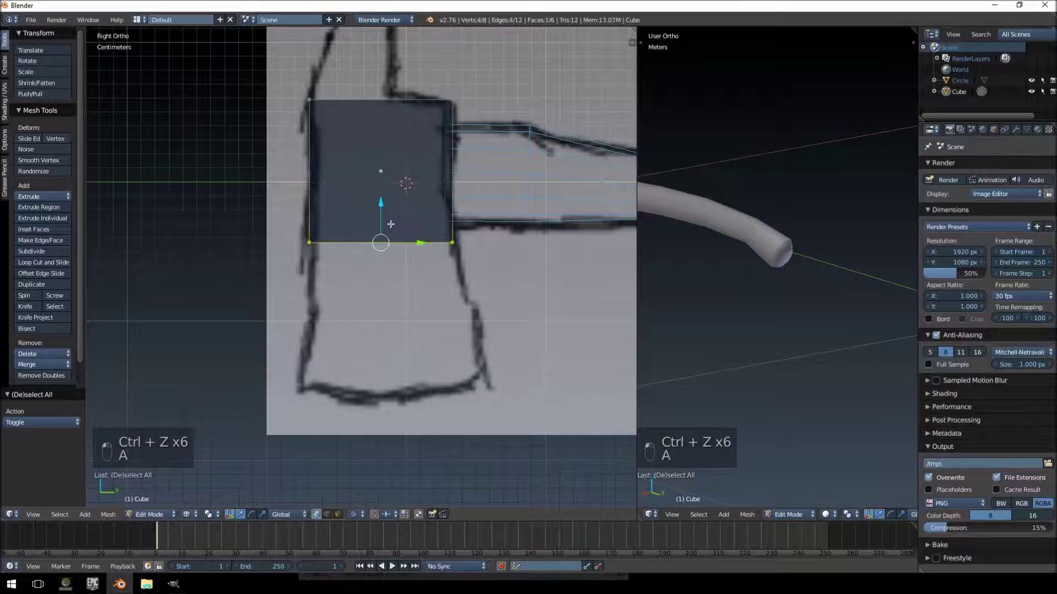
{"action": "left_click_drag", "start_coordinate": [382, 216], "coordinate": [384, 202]}
{"action": "key", "text": "e"}
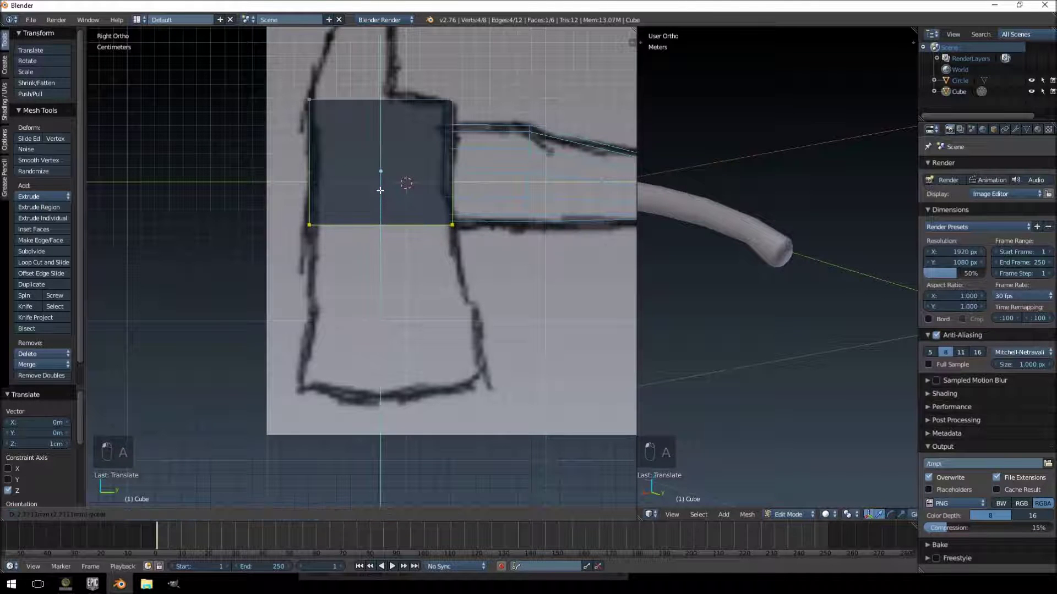
{"action": "left_click", "coordinate": [401, 311]}
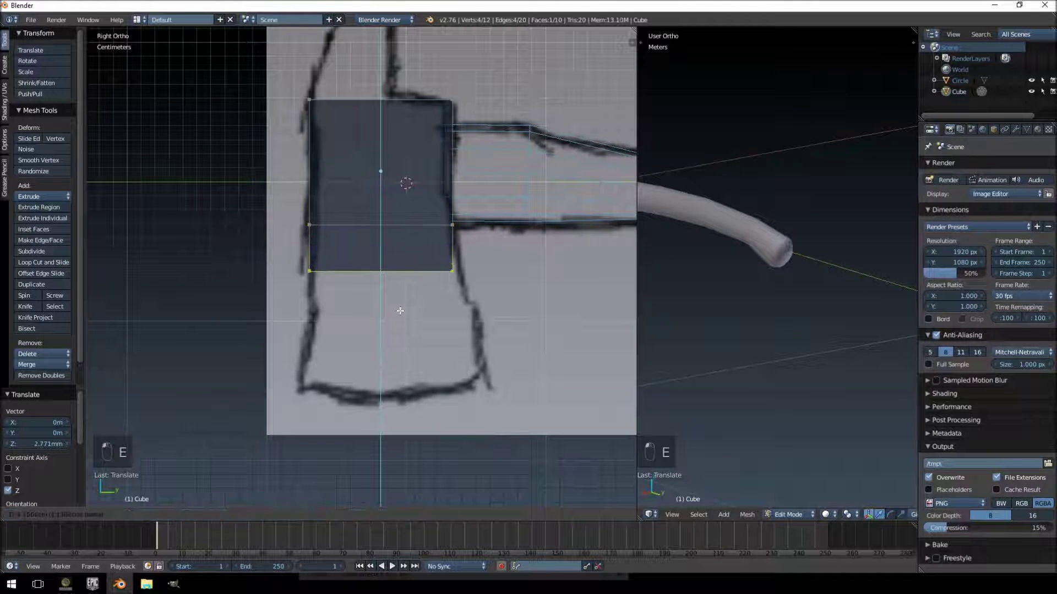
{"action": "left_click", "coordinate": [402, 418]}
Move the extrusion's lower rear and lower front corner vertices outward to the corners of the drawn blade
{"action": "key", "text": "a"}
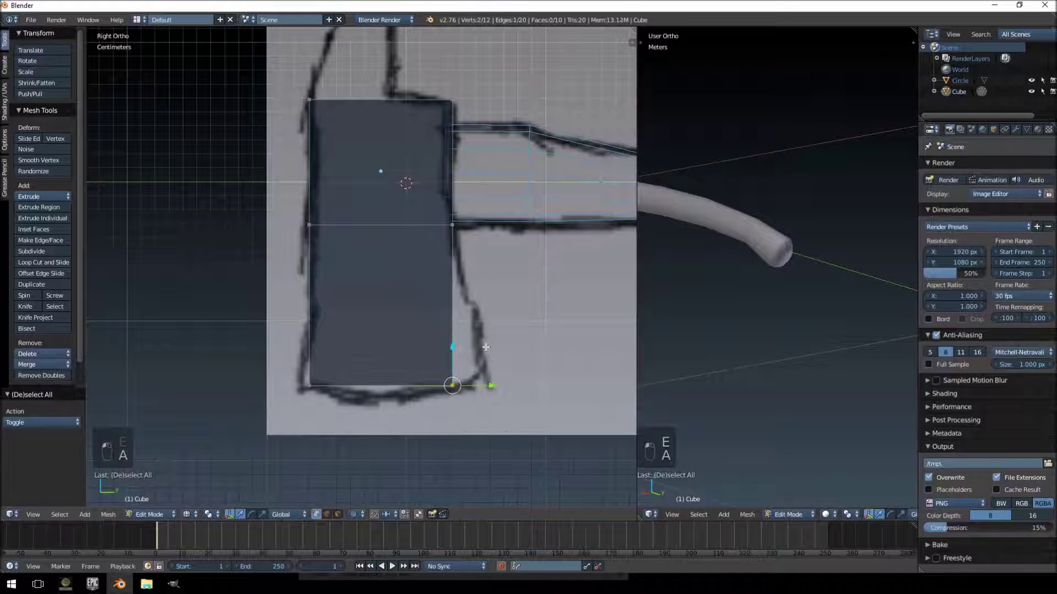
{"action": "key", "text": "g"}
{"action": "left_click", "coordinate": [530, 365]}
{"action": "key", "text": "a"}
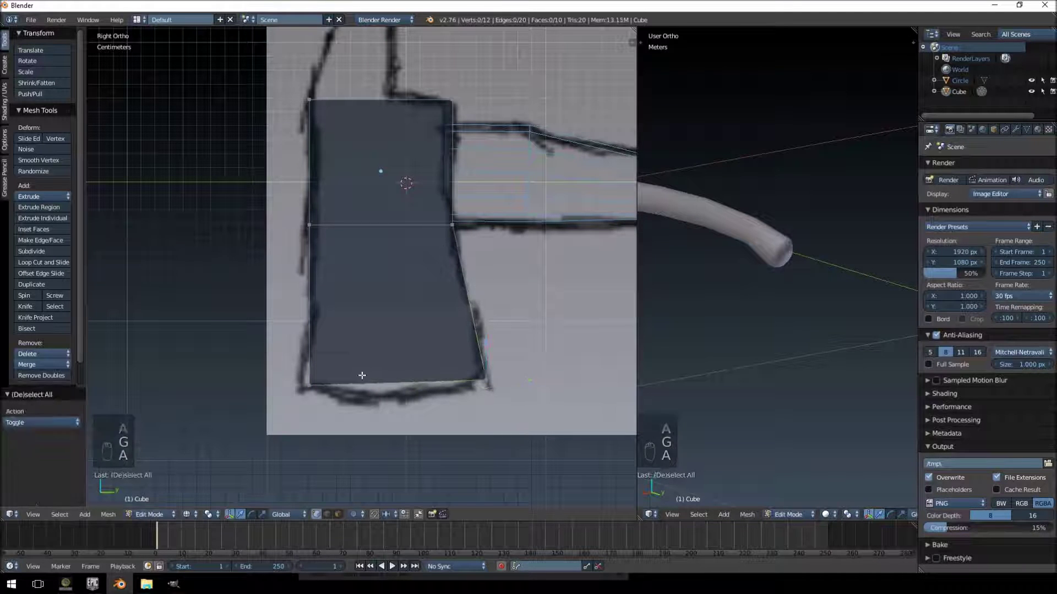
{"action": "right_click", "coordinate": [361, 376]}
{"action": "key", "text": "g"}
{"action": "left_click", "coordinate": [318, 440]}
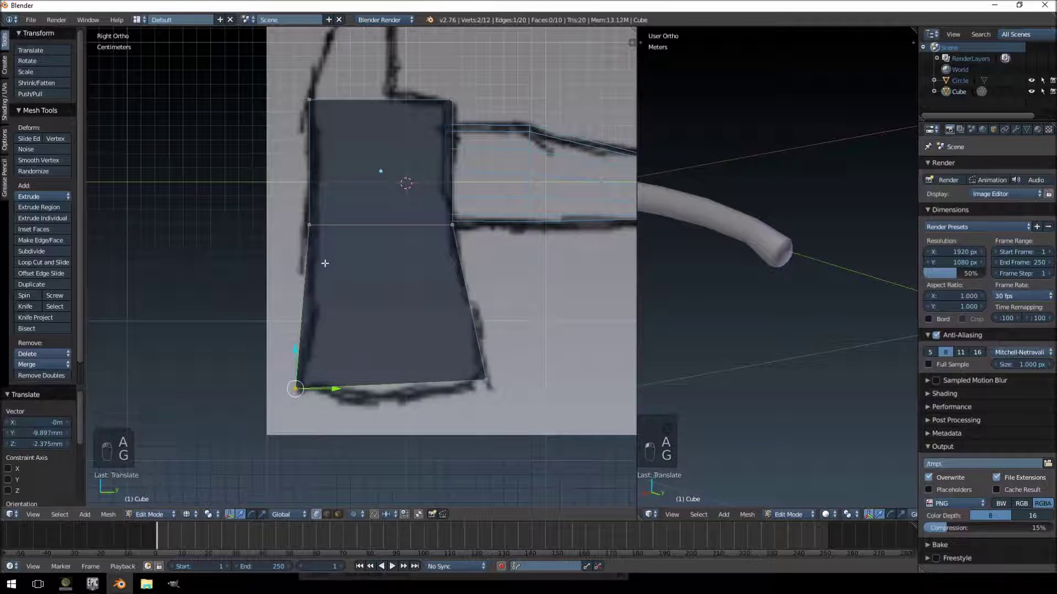
Add a vertical loop cut through the axe head, slid into line with the rear edge of the drawn spike
{"action": "middle_click_drag", "start_coordinate": [316, 194], "coordinate": [334, 288], "text": "shift"}
{"action": "middle_click_drag", "start_coordinate": [398, 281], "coordinate": [388, 233], "text": "shift"}
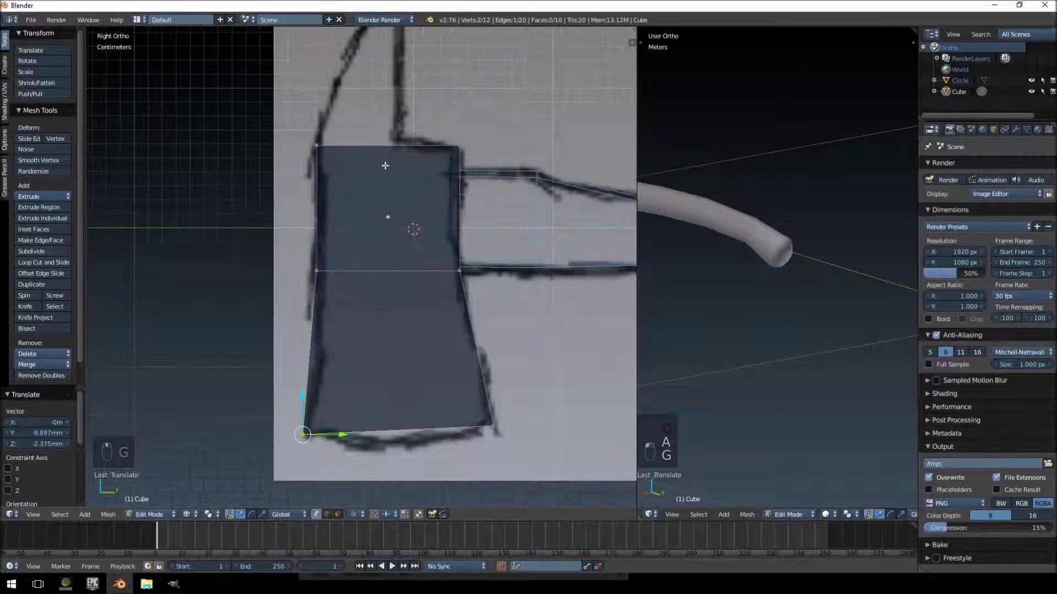
{"action": "key", "text": "ctrl+r"}
{"action": "left_click", "coordinate": [393, 165]}
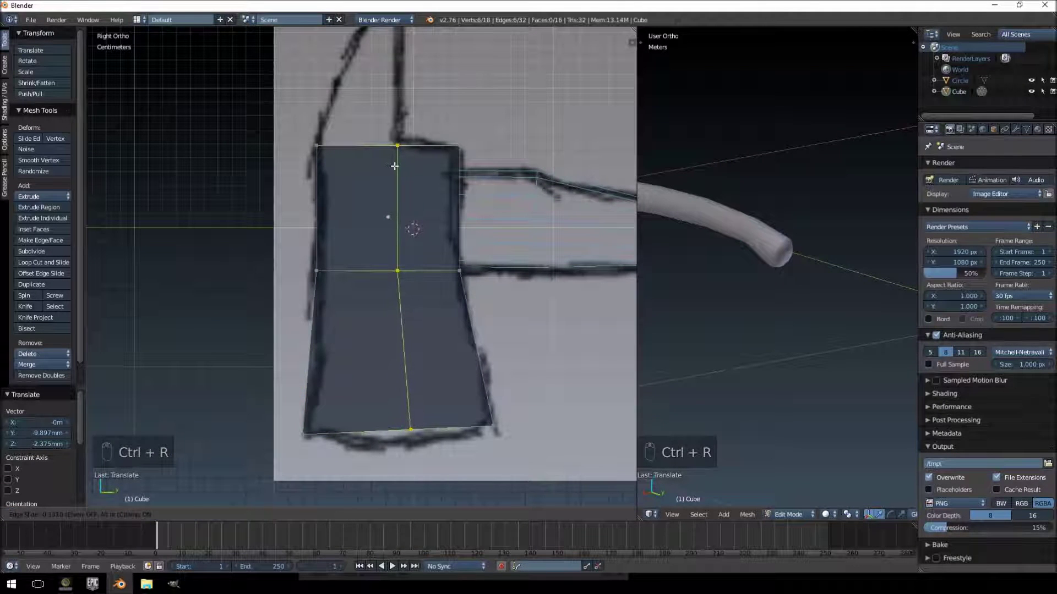
{"action": "left_click", "coordinate": [394, 167]}
Add one more vertical loop cut in the head's rear section and two in its front section
{"action": "scroll", "coordinate": [398, 266], "scroll_direction": "down", "scroll_amount": 5, "text": "shift"}
{"action": "key", "text": "a"}
{"action": "key", "text": "ctrl+r"}
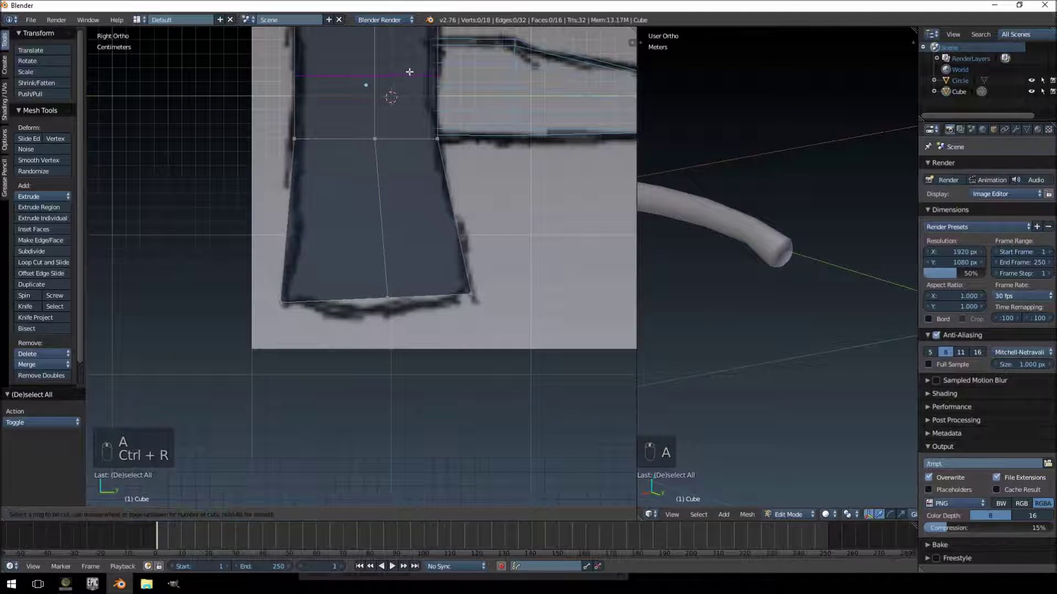
{"action": "left_click", "coordinate": [405, 123]}
{"action": "left_click", "coordinate": [405, 123]}
{"action": "key", "text": "ctrl+r"}
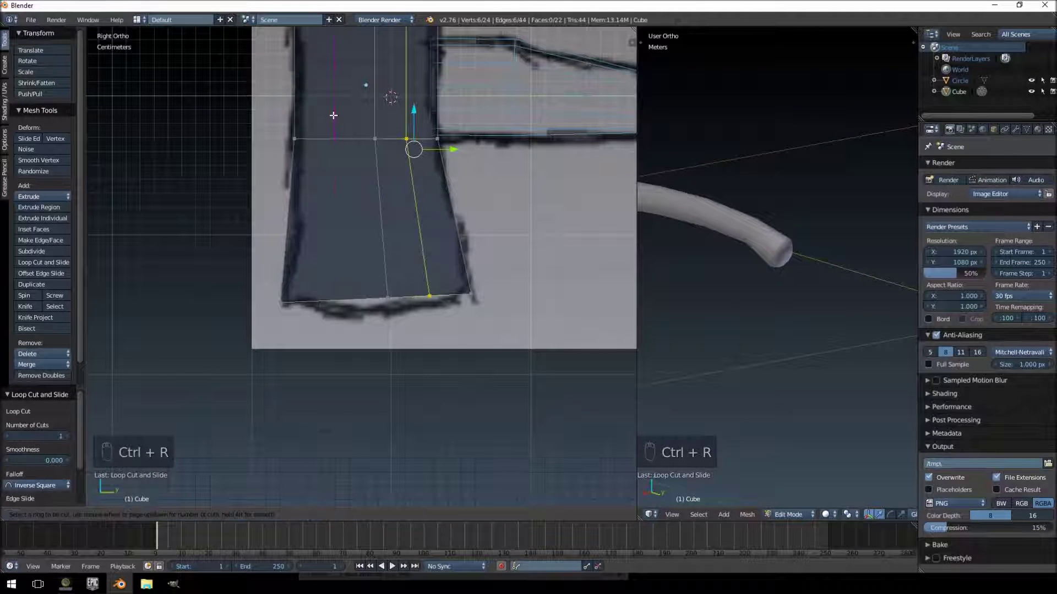
{"action": "left_click", "coordinate": [333, 116]}
{"action": "left_click", "coordinate": [333, 117]}
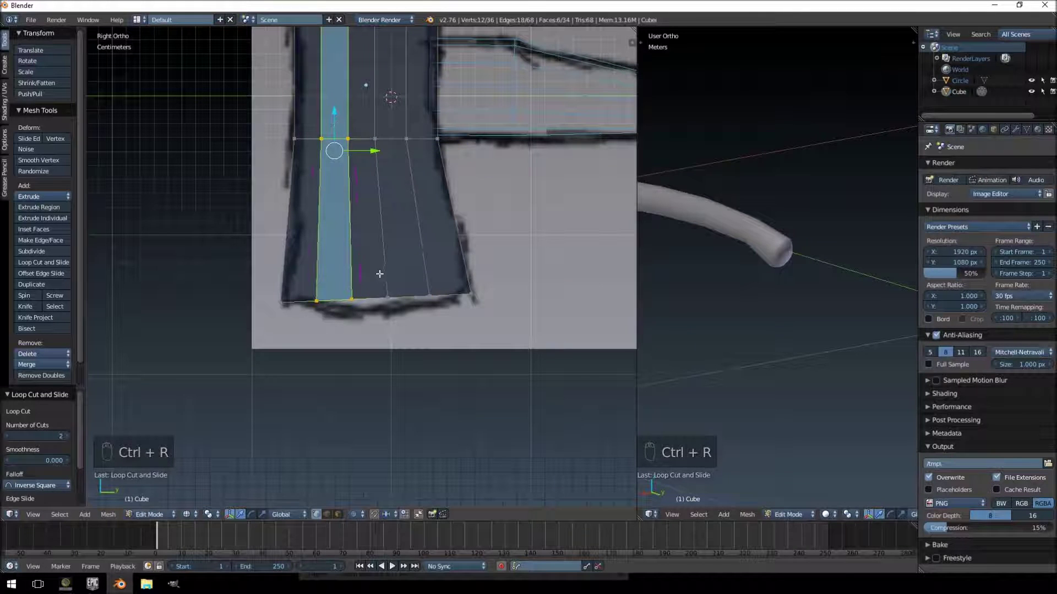
Move the bottom vertices of the two front loops down onto the drawn curve of the cutting edge
{"action": "key", "text": "a"}
{"action": "mouse_move", "coordinate": [321, 291]}
{"action": "left_mouse_down", "text": "ctrl"}
{"action": "mouse_move", "coordinate": [311, 305]}
{"action": "mouse_move", "coordinate": [346, 306]}
{"action": "left_mouse_up", "text": "ctrl"}
{"action": "key", "text": "g"}
{"action": "left_click", "coordinate": [326, 336]}
{"action": "key", "text": "a"}
{"action": "key", "text": "g"}
{"action": "left_click", "coordinate": [360, 336]}
{"action": "key", "text": "a"}
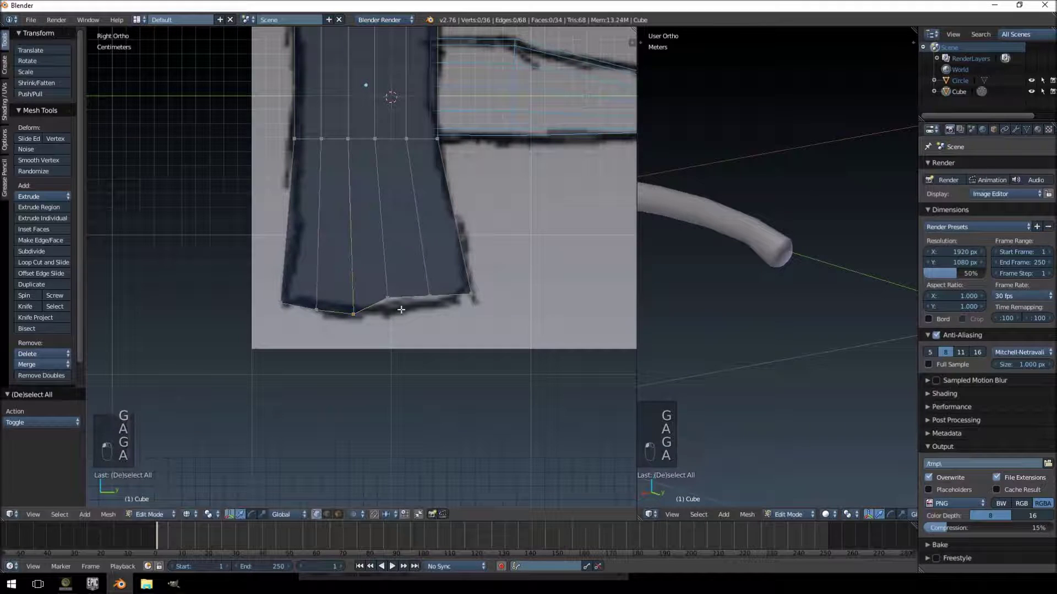
Move the bottom vertices of the two rear loops down onto the drawn cutting edge
{"action": "key", "text": "g"}
{"action": "left_click", "coordinate": [405, 337]}
{"action": "key", "text": "a"}
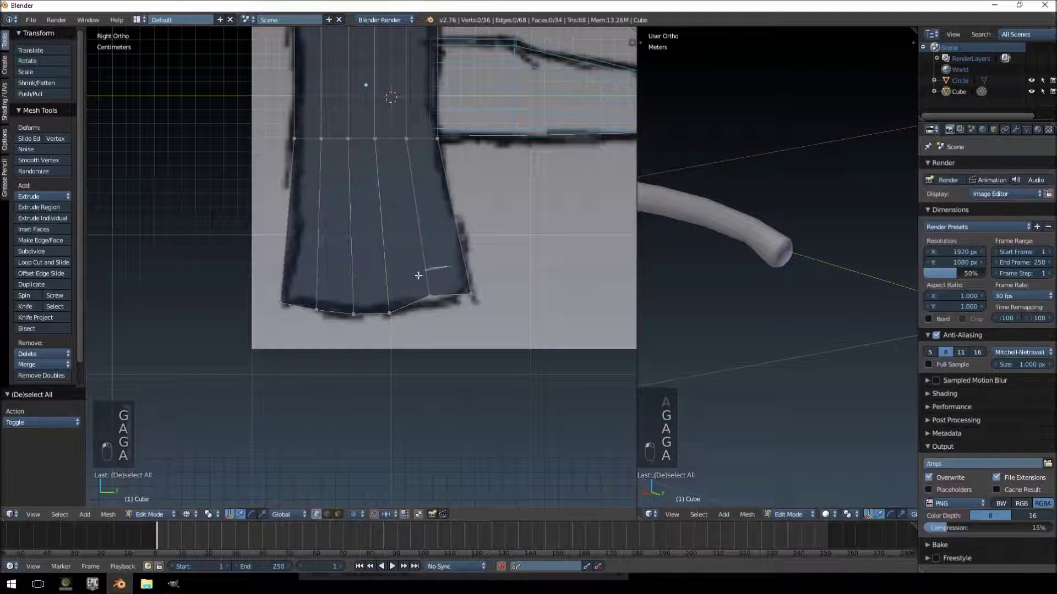
{"action": "right_click", "coordinate": [427, 299]}
{"action": "key", "text": "g"}
{"action": "left_click", "coordinate": [439, 341]}
Fine-tune the blade's lower rear and front corner vertices to match the drawn outline
{"action": "key", "text": "a"}
{"action": "left_click_drag", "start_coordinate": [466, 269], "coordinate": [477, 302], "text": "ctrl"}
{"action": "key", "text": "g"}
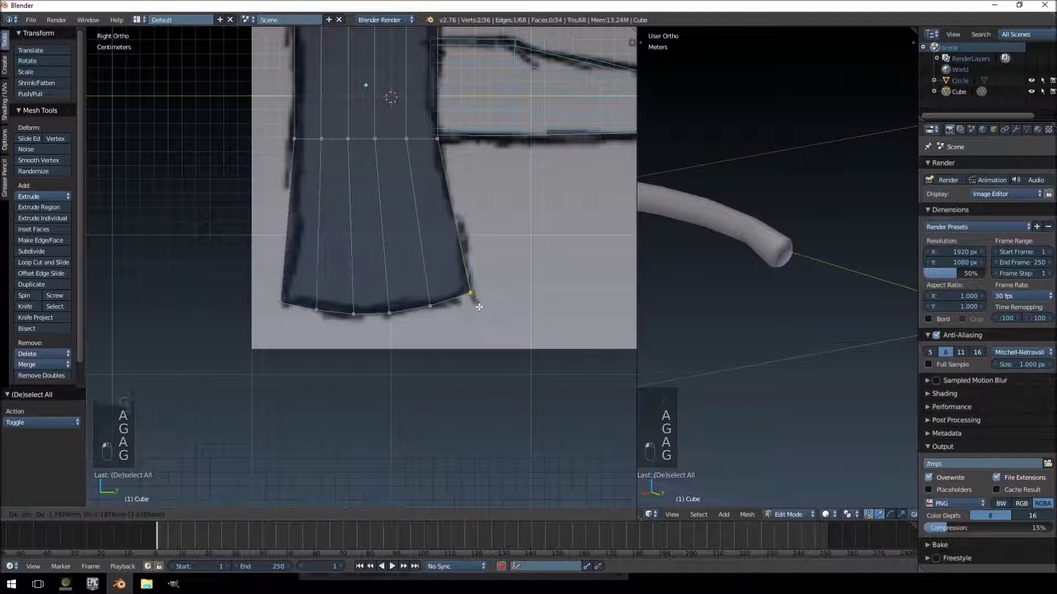
{"action": "left_click", "coordinate": [472, 300]}
{"action": "middle_click_drag", "start_coordinate": [368, 269], "coordinate": [368, 273], "text": "shift"}
{"action": "scroll", "coordinate": [369, 273], "scroll_direction": "up", "scroll_amount": 1, "text": "shift"}
{"action": "key", "text": "a"}
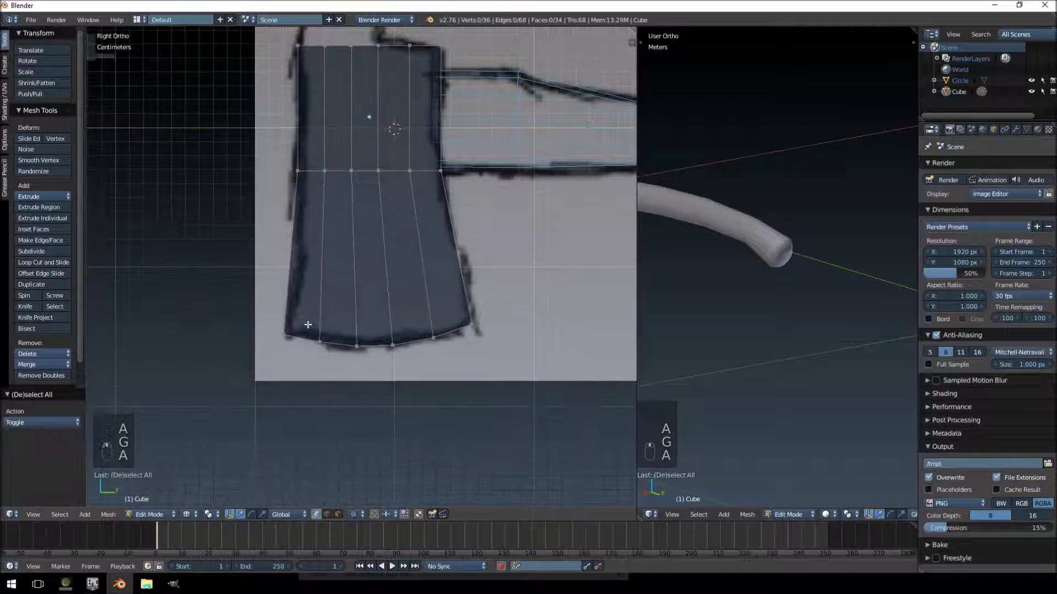
{"action": "right_click", "coordinate": [282, 328]}
{"action": "key", "text": "g"}
{"action": "left_click", "coordinate": [282, 352]}
Extrude the top vertices of the head's three front sections upward about 10.4 cm to the height of the drawn spike tip
{"action": "middle_click_drag", "start_coordinate": [342, 125], "coordinate": [359, 248], "text": "shift"}
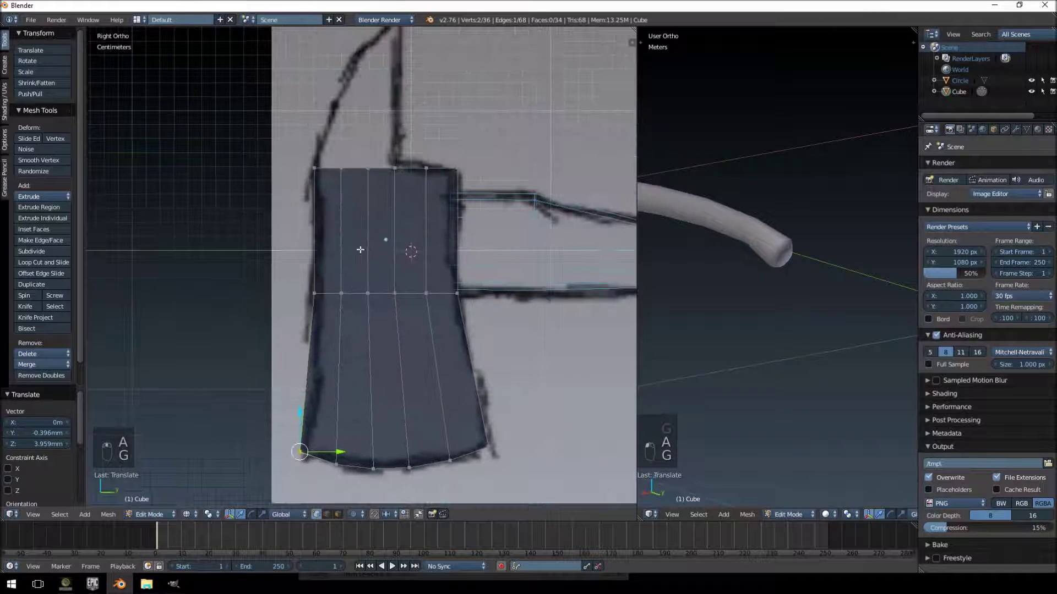
{"action": "key", "text": "a"}
{"action": "left_click_drag", "start_coordinate": [406, 160], "coordinate": [336, 248], "text": "ctrl"}
{"action": "scroll", "coordinate": [336, 248], "scroll_direction": "up", "scroll_amount": 4, "text": "shift"}
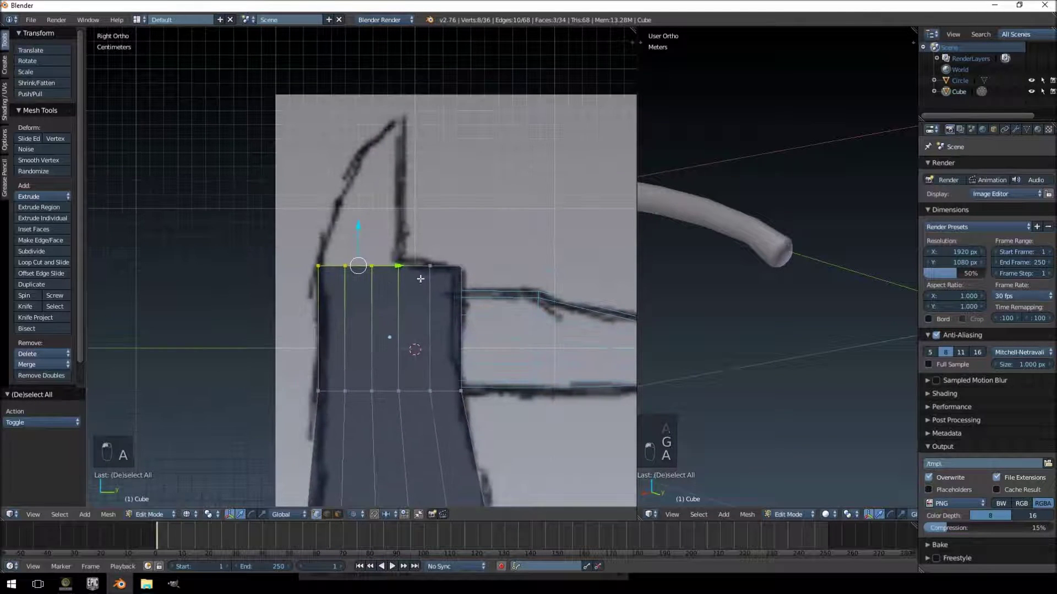
{"action": "key", "text": "e"}
{"action": "left_click", "coordinate": [410, 143]}
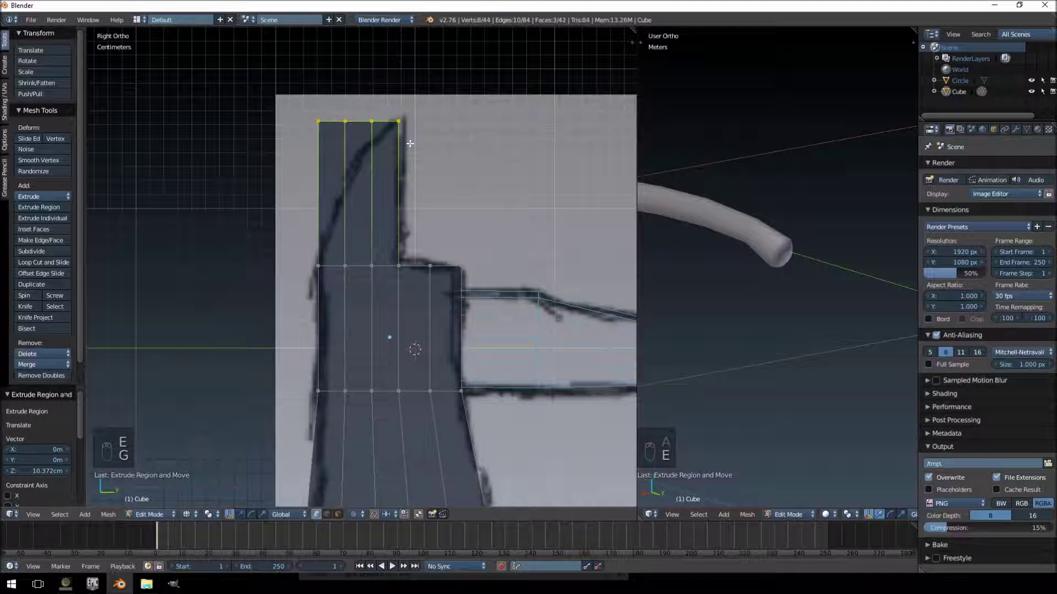
Shift the spike's top row to the drawn tip and lower its front three vertex pairs along the sketched curve
{"action": "key", "text": "g"}
{"action": "left_click", "coordinate": [366, 114]}
{"action": "key", "text": "a"}
{"action": "key", "text": "g"}
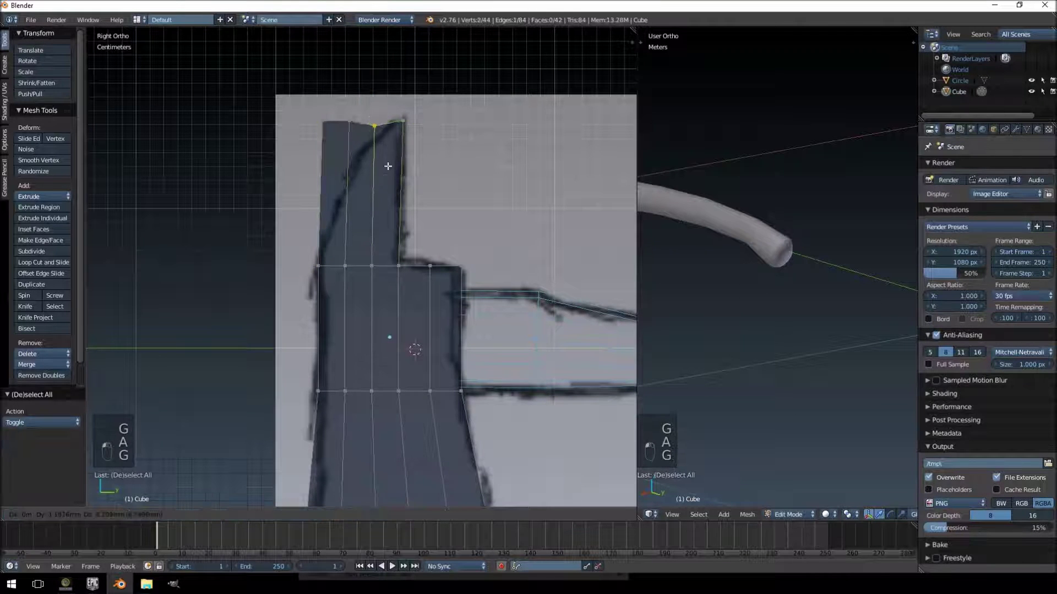
{"action": "left_click", "coordinate": [374, 145]}
{"action": "key", "text": "a"}
{"action": "key", "text": "g"}
{"action": "mouse_move", "coordinate": [340, 120]}
{"action": "left_mouse_down", "text": "ctrl"}
{"action": "mouse_move", "coordinate": [349, 148]}
{"action": "mouse_move", "coordinate": [334, 170]}
{"action": "left_mouse_up", "text": "ctrl"}
{"action": "left_click", "coordinate": [356, 189]}
{"action": "key", "text": "a"}
{"action": "key", "text": "g"}
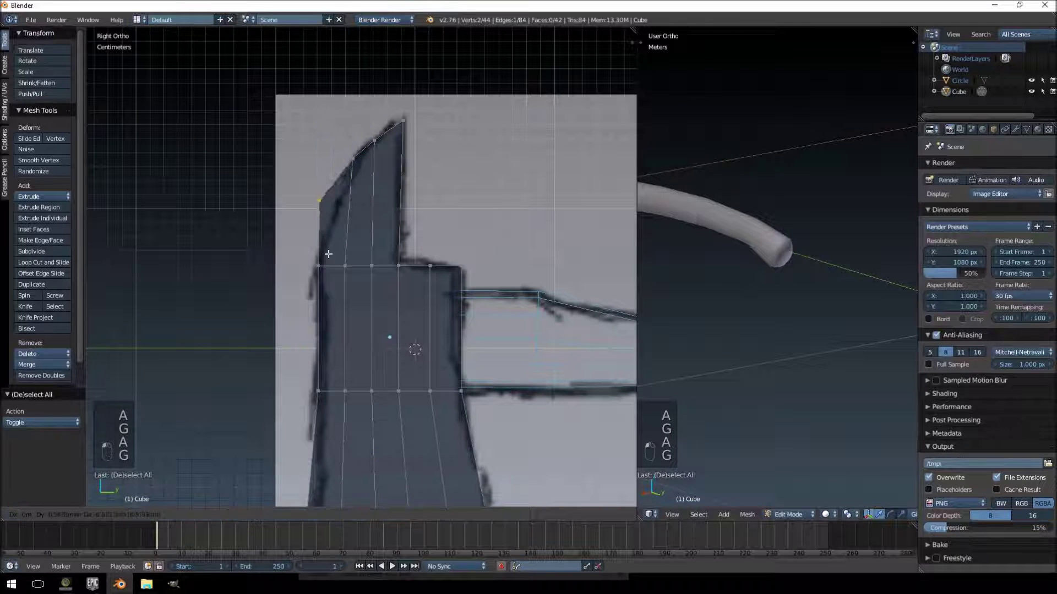
{"action": "left_click", "coordinate": [337, 266]}
Fine-tune the spike's tip and the vertices just in front of it to fit the drawn outline
{"action": "key", "text": "a"}
{"action": "left_click_drag", "start_coordinate": [370, 123], "coordinate": [388, 159], "text": "ctrl"}
{"action": "key", "text": "g"}
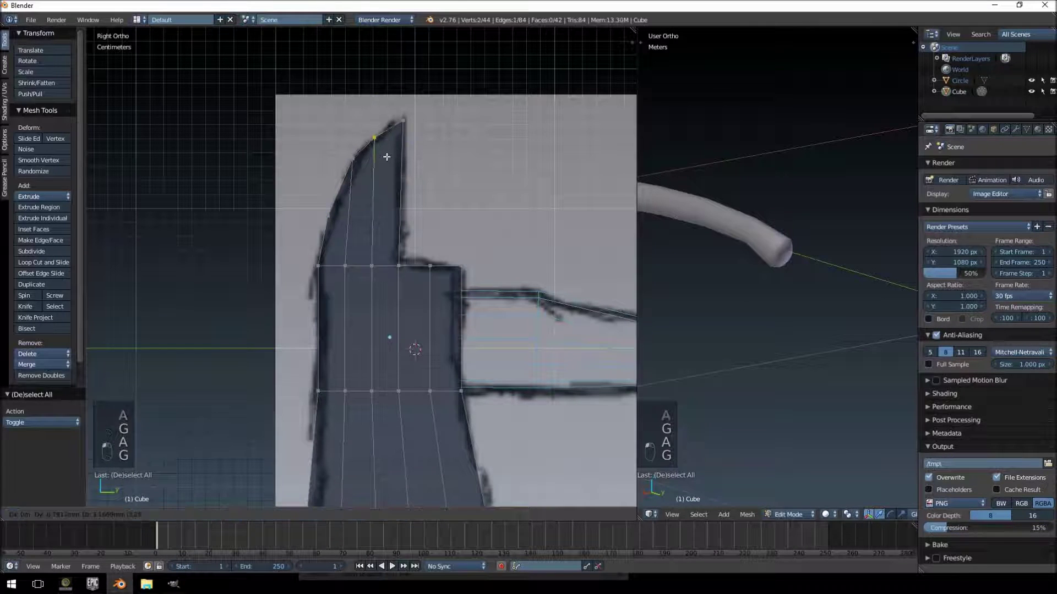
{"action": "left_click", "coordinate": [385, 156]}
{"action": "key", "text": "a"}
{"action": "left_click_drag", "start_coordinate": [406, 109], "coordinate": [415, 139], "text": "ctrl"}
{"action": "key", "text": "g"}
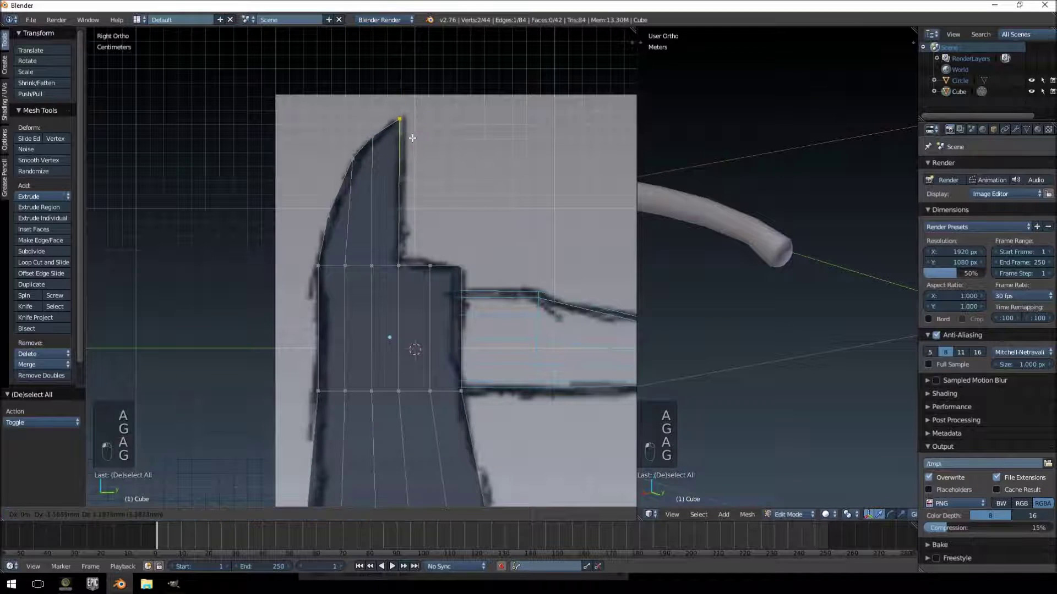
{"action": "left_click", "coordinate": [414, 137]}
Show the axe head from the front in wireframe in the second viewport, with the handle's profile visible through it
{"action": "scroll", "coordinate": [424, 215], "scroll_direction": "down", "scroll_amount": 5}
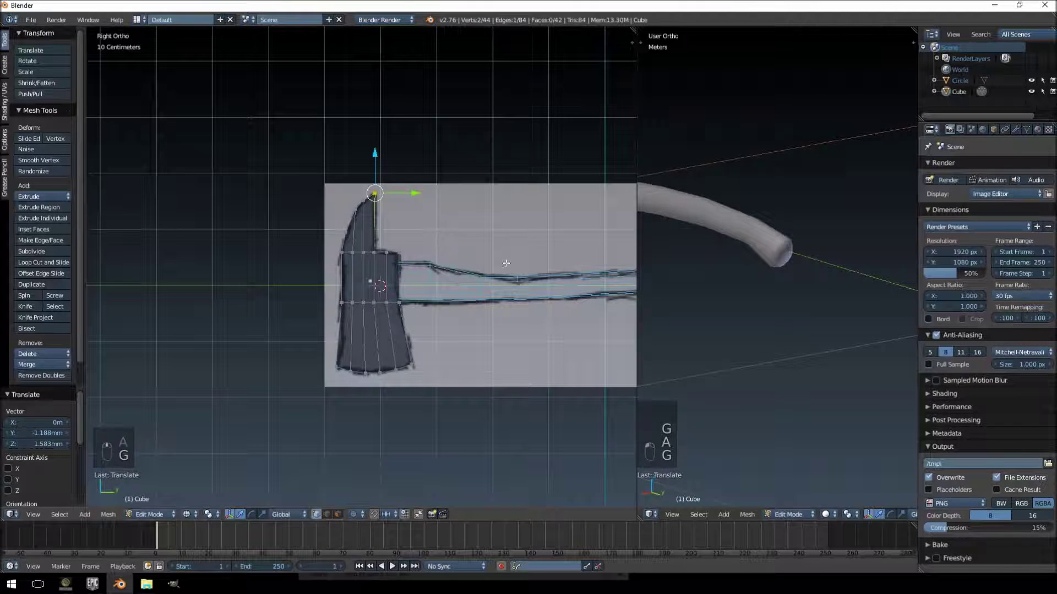
{"action": "middle_click_drag", "start_coordinate": [726, 263], "coordinate": [763, 302]}
{"action": "scroll", "coordinate": [811, 294], "scroll_direction": "up", "scroll_amount": 6}
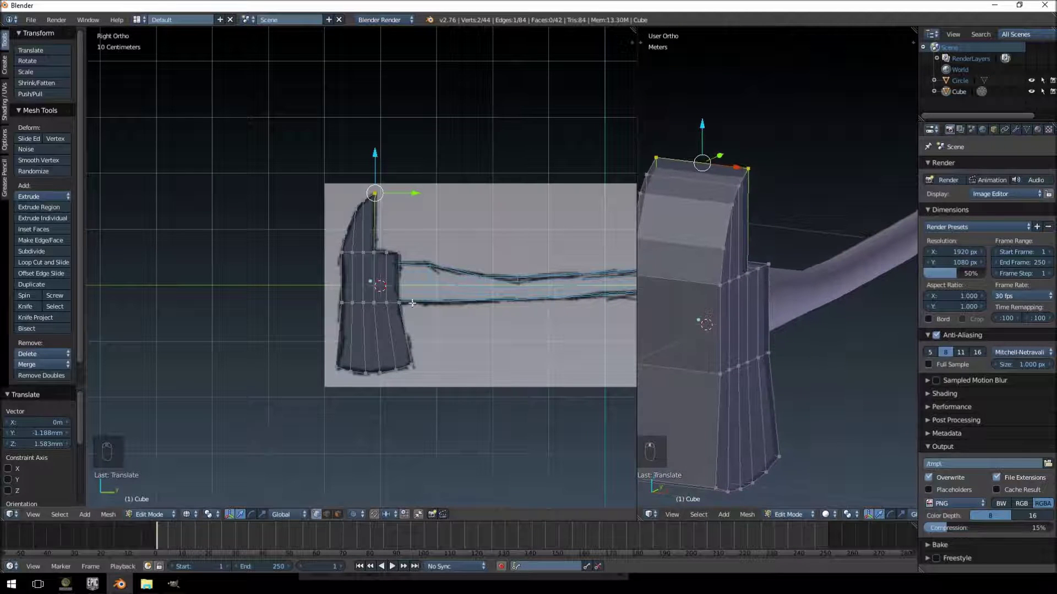
{"action": "middle_click_drag", "start_coordinate": [636, 321], "coordinate": [773, 268]}
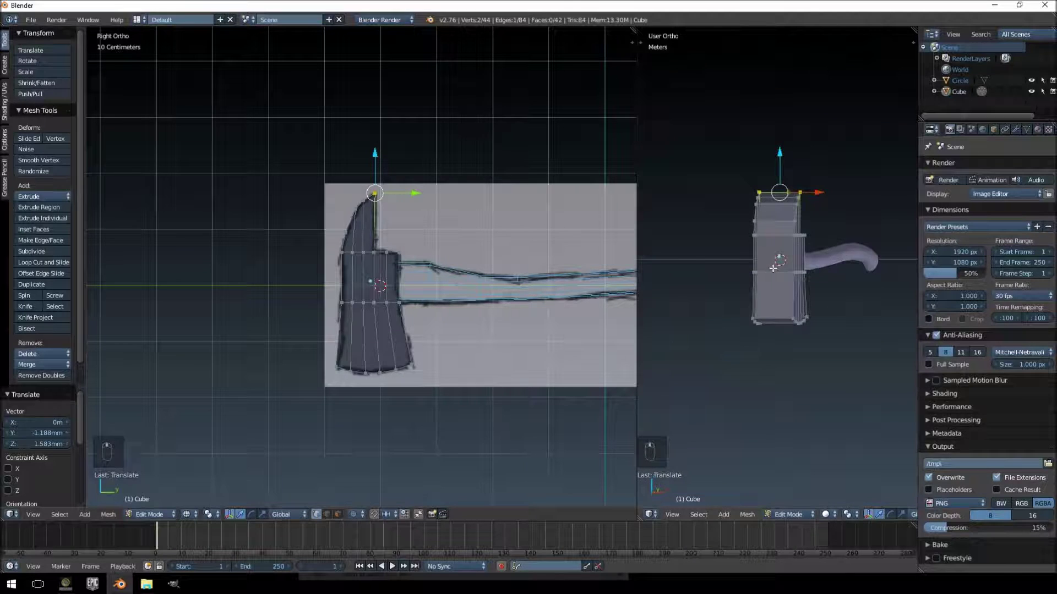
{"action": "key", "text": "KP_1"}
{"action": "key", "text": "a"}
{"action": "key", "text": "a"}
{"action": "scroll", "coordinate": [852, 275], "scroll_direction": "up", "scroll_amount": 6}
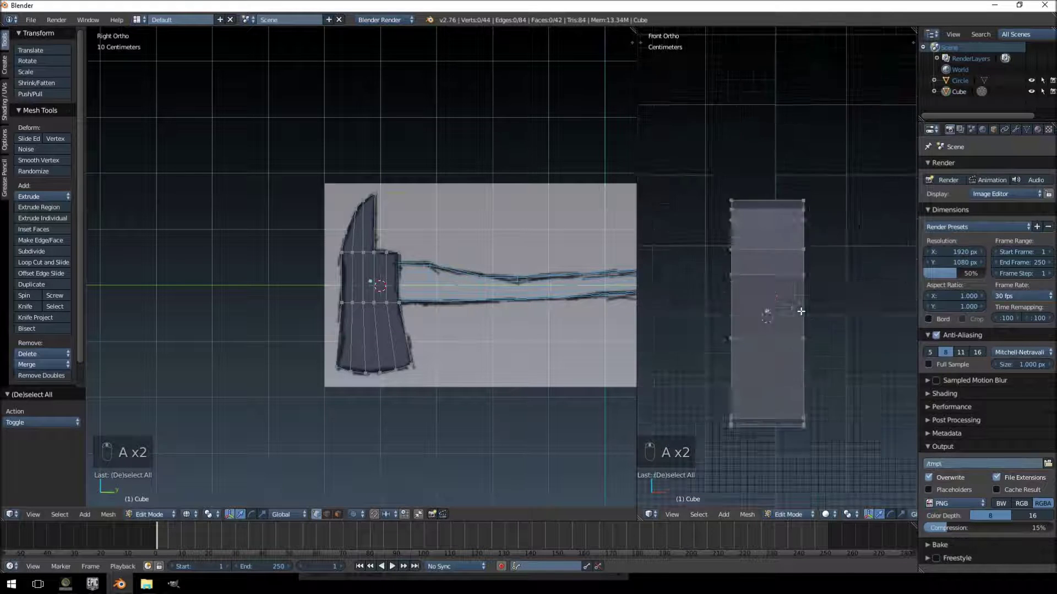
{"action": "key", "text": "z"}
{"action": "scroll", "coordinate": [809, 220], "scroll_direction": "down", "scroll_amount": 3}
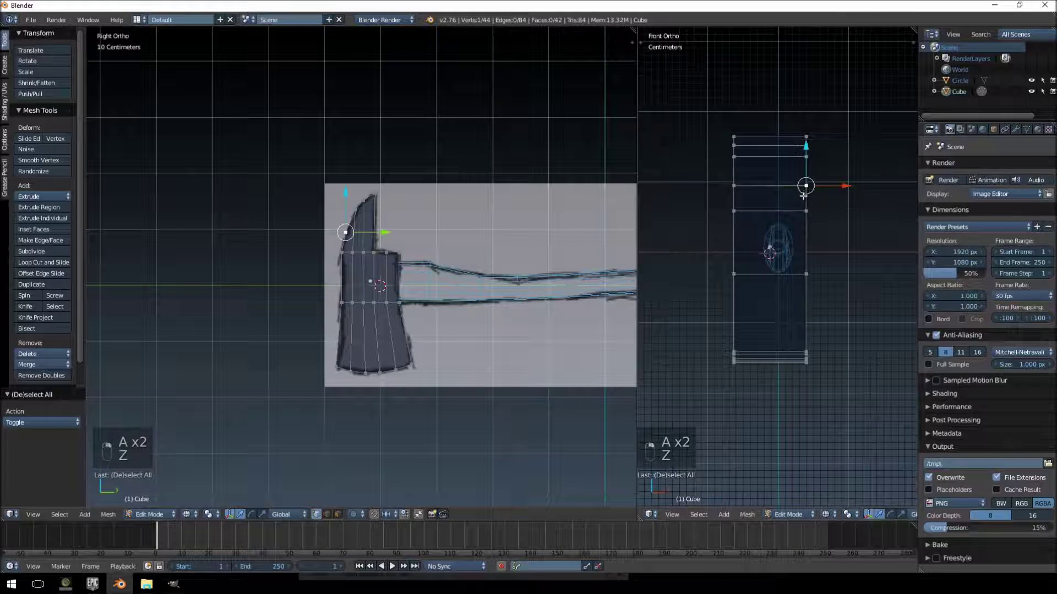
Select all linked vertices of the axe head and scale them along X by about 0.438
{"action": "key", "text": "ctrl+l"}
{"action": "scroll", "coordinate": [824, 222], "scroll_direction": "up", "scroll_amount": 4}
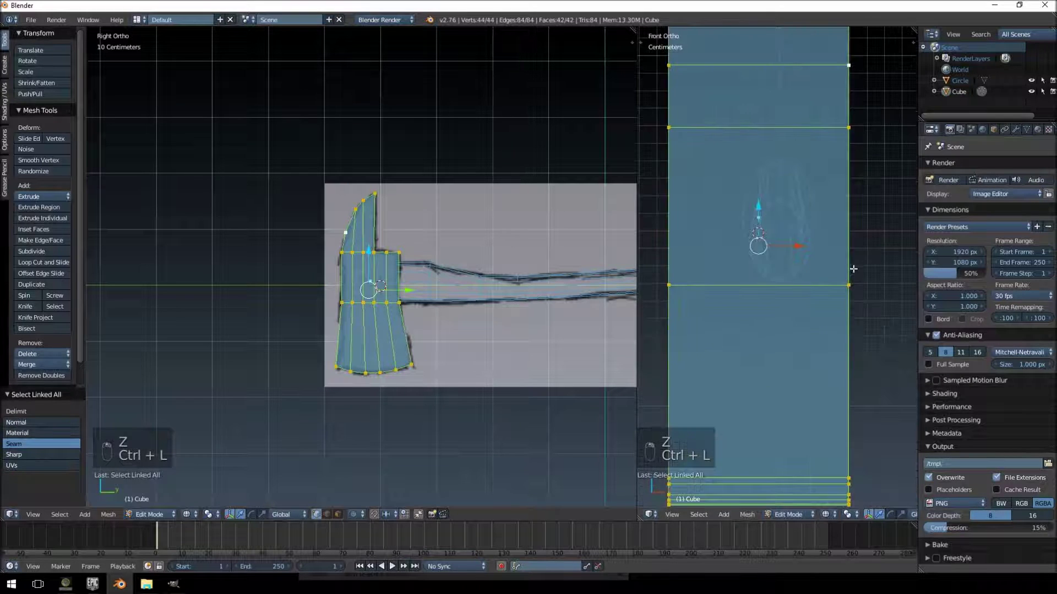
{"action": "key", "text": "s"}
{"action": "key", "text": "x"}
{"action": "left_click", "coordinate": [793, 267]}
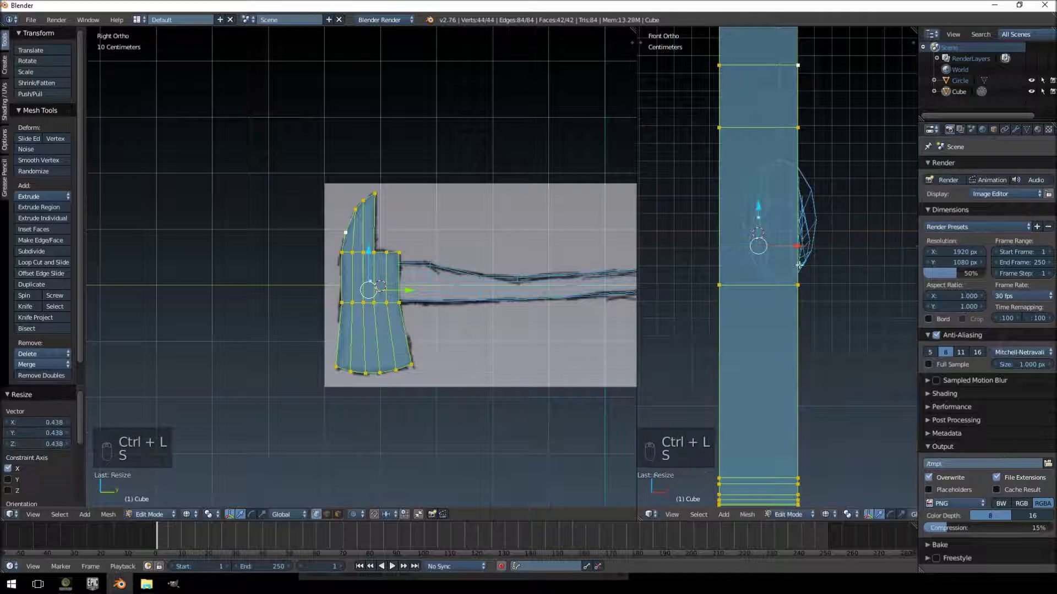
Center the head on the handle by moving it about 9.8 mm and another 2.5 mm along X, and widen it by about 1.066
{"action": "left_click_drag", "start_coordinate": [797, 243], "coordinate": [817, 242]}
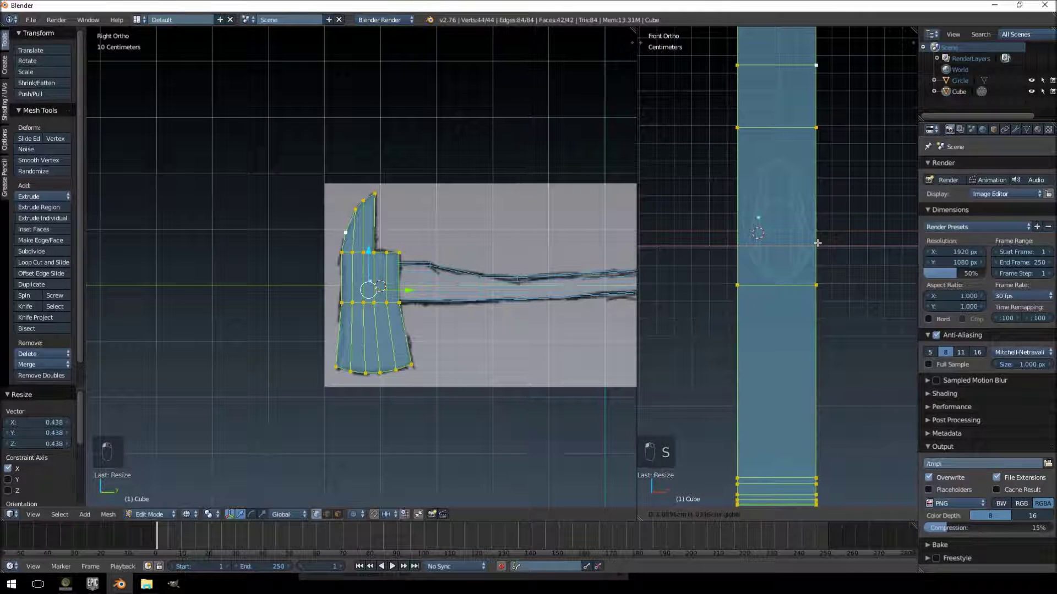
{"action": "left_click", "coordinate": [816, 243]}
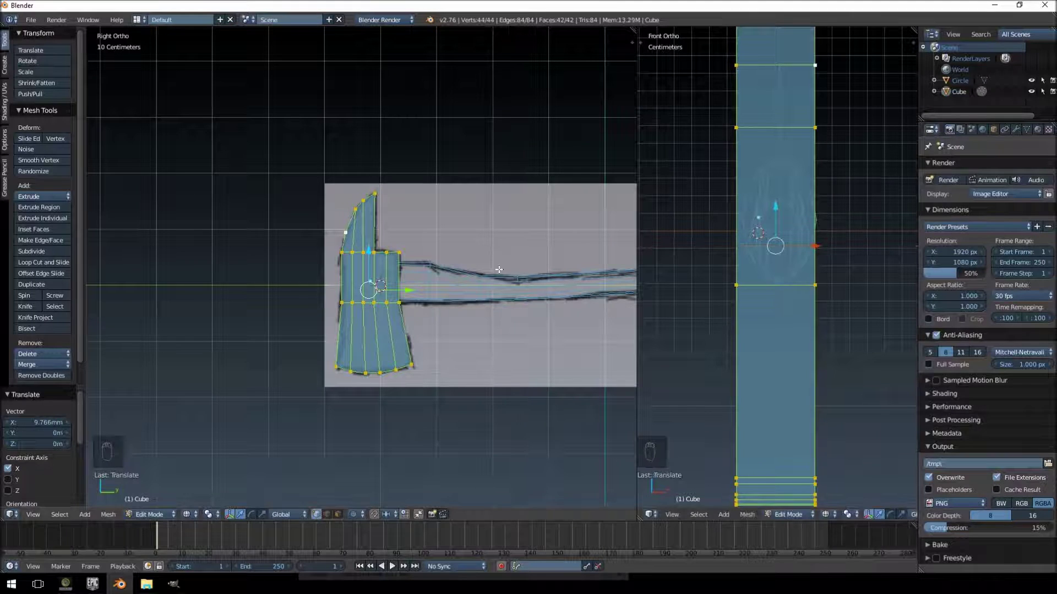
{"action": "key", "text": "g"}
{"action": "left_click", "coordinate": [822, 246]}
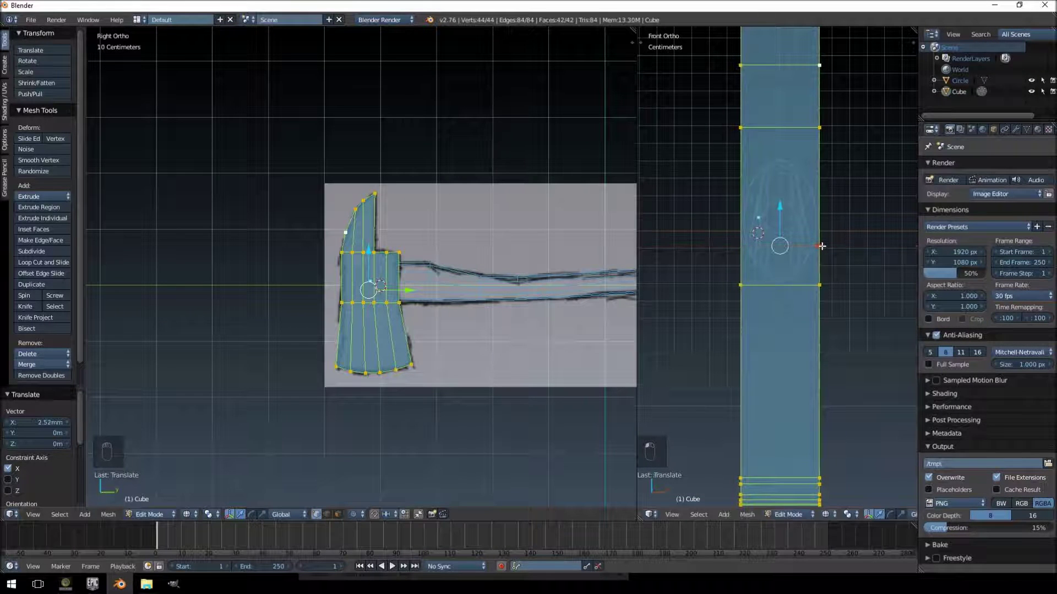
{"action": "key", "text": "s"}
{"action": "key", "text": "x"}
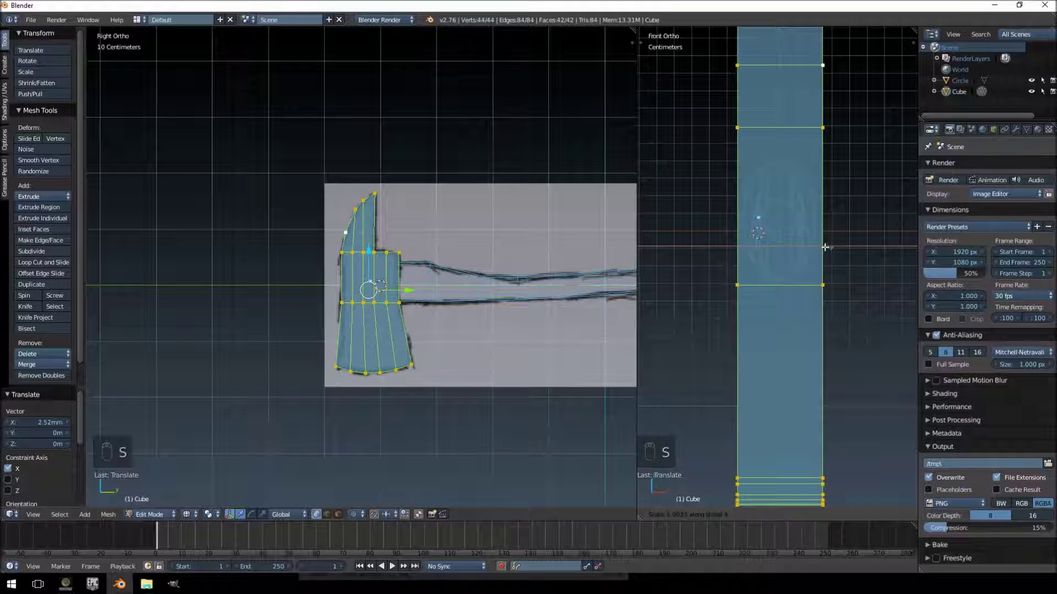
{"action": "left_click", "coordinate": [821, 243]}
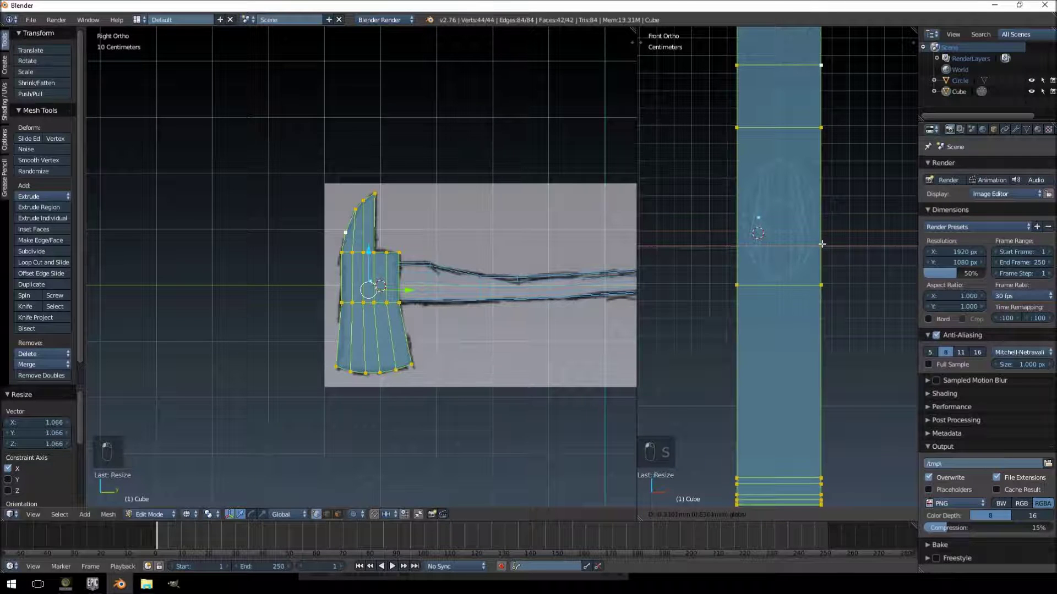
Check the head's fit on the handle in solid shading from several angles, and return to editing the blade in side view
{"action": "key", "text": "Tab"}
{"action": "scroll", "coordinate": [447, 302], "scroll_direction": "down", "scroll_amount": 2}
{"action": "middle_click_drag", "start_coordinate": [447, 298], "coordinate": [496, 258]}
{"action": "key", "text": "z"}
{"action": "scroll", "coordinate": [378, 304], "scroll_direction": "up", "scroll_amount": 4}
{"action": "mouse_move", "coordinate": [378, 304]}
{"action": "middle_mouse_down"}
{"action": "mouse_move", "coordinate": [461, 211]}
{"action": "mouse_move", "coordinate": [449, 268]}
{"action": "mouse_move", "coordinate": [512, 227]}
{"action": "middle_mouse_up"}
{"action": "key", "text": "KP_1"}
{"action": "key", "text": "KP_3"}
{"action": "key", "text": "Tab"}
{"action": "scroll", "coordinate": [513, 227], "scroll_direction": "up", "scroll_amount": 7}
{"action": "middle_click_drag", "start_coordinate": [575, 267], "coordinate": [415, 299], "text": "shift"}
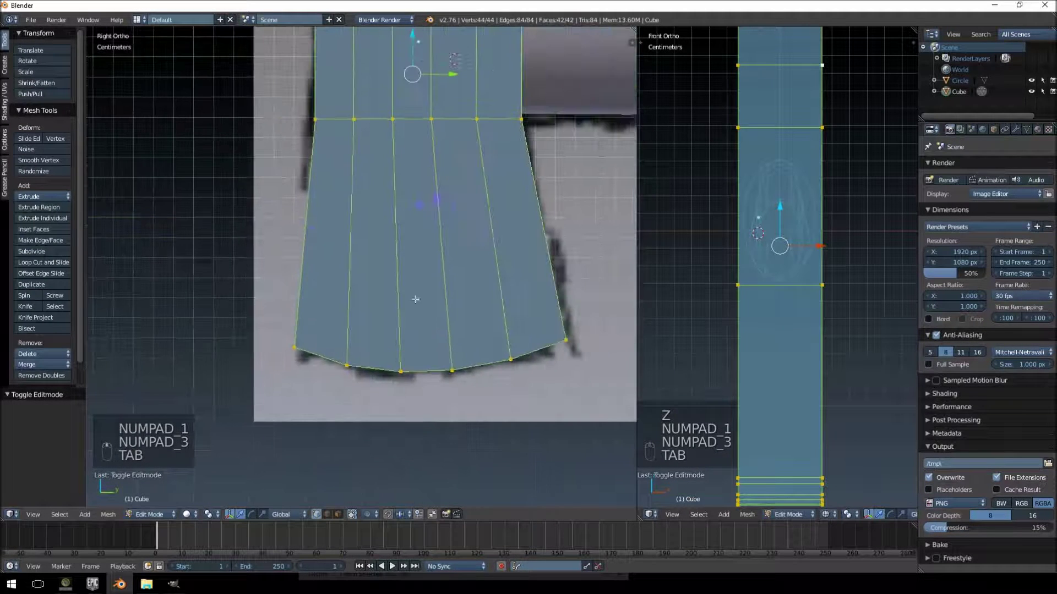
Add two horizontal edge loops across the flared lower section of the axe blade
{"action": "key", "text": "z"}
{"action": "key", "text": "ctrl+r"}
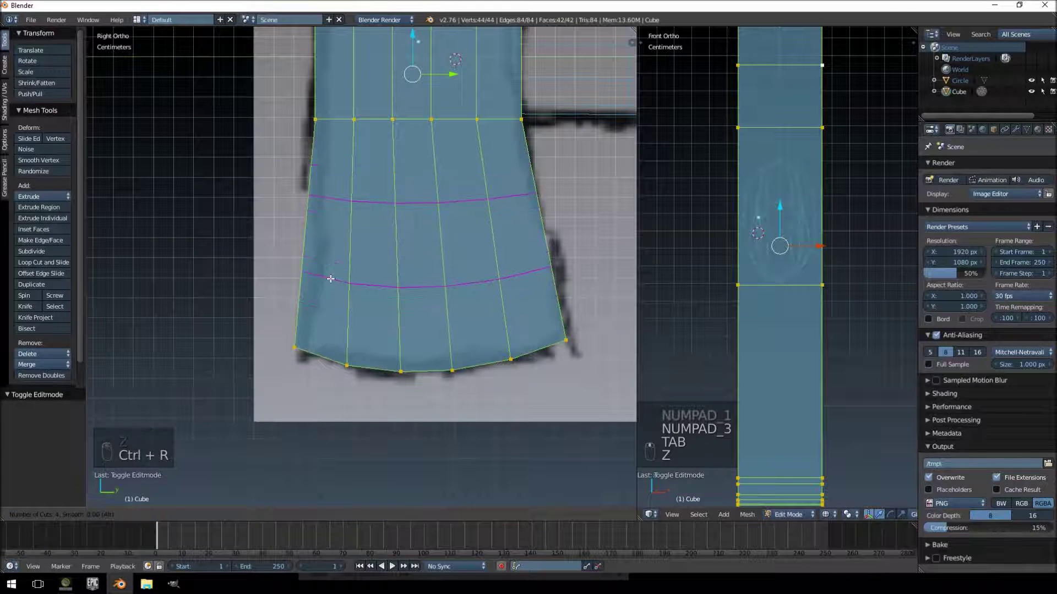
{"action": "left_click", "coordinate": [330, 279]}
{"action": "key", "text": "a"}
Select the two opposing vertices at the front corner of the blade's cutting edge and merge them at center
{"action": "right_click", "coordinate": [352, 287], "text": "alt"}
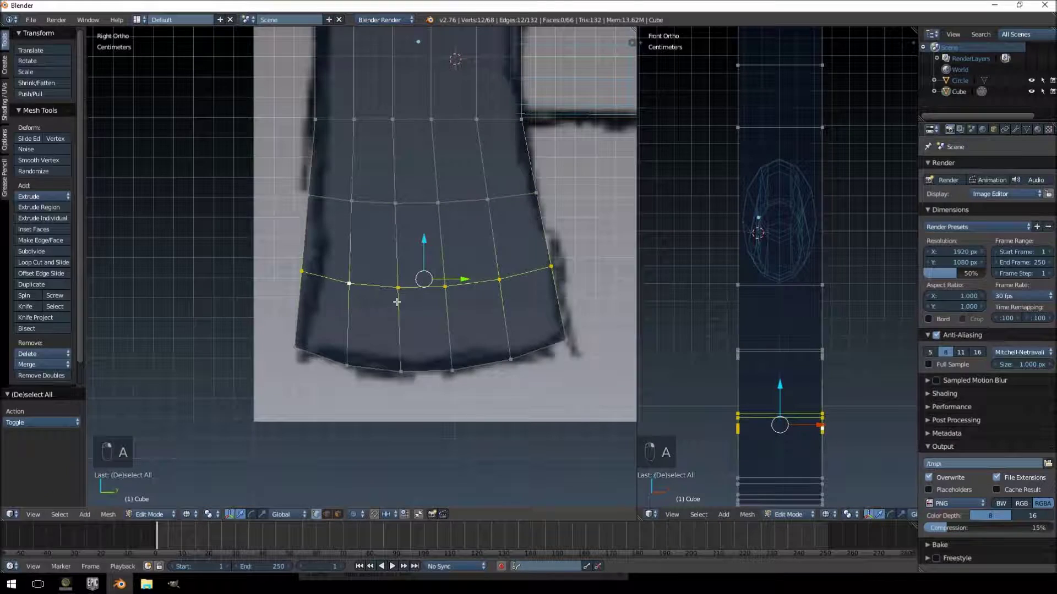
{"action": "middle_click_drag", "start_coordinate": [566, 382], "coordinate": [464, 376]}
{"action": "scroll", "coordinate": [463, 375], "scroll_direction": "up", "scroll_amount": 3}
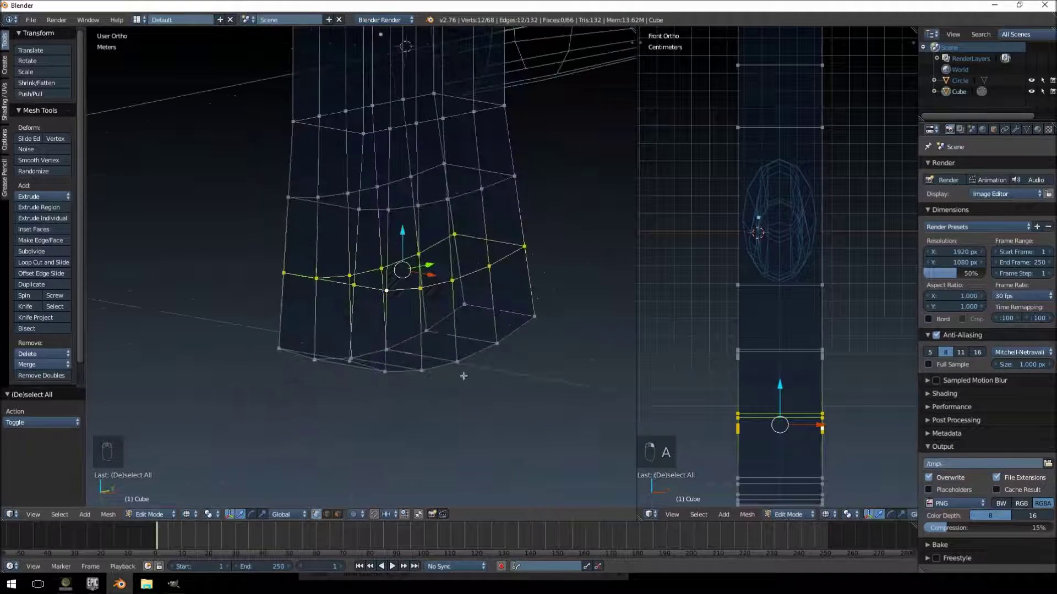
{"action": "right_click", "coordinate": [368, 359], "text": "alt"}
{"action": "right_click", "coordinate": [368, 370], "text": "alt"}
{"action": "middle_click_drag", "start_coordinate": [383, 372], "coordinate": [354, 320]}
{"action": "right_click", "coordinate": [366, 342], "text": "alt"}
{"action": "right_click", "coordinate": [301, 335], "text": "alt+shift"}
{"action": "right_click", "coordinate": [321, 278]}
{"action": "middle_click_drag", "start_coordinate": [439, 290], "coordinate": [368, 312]}
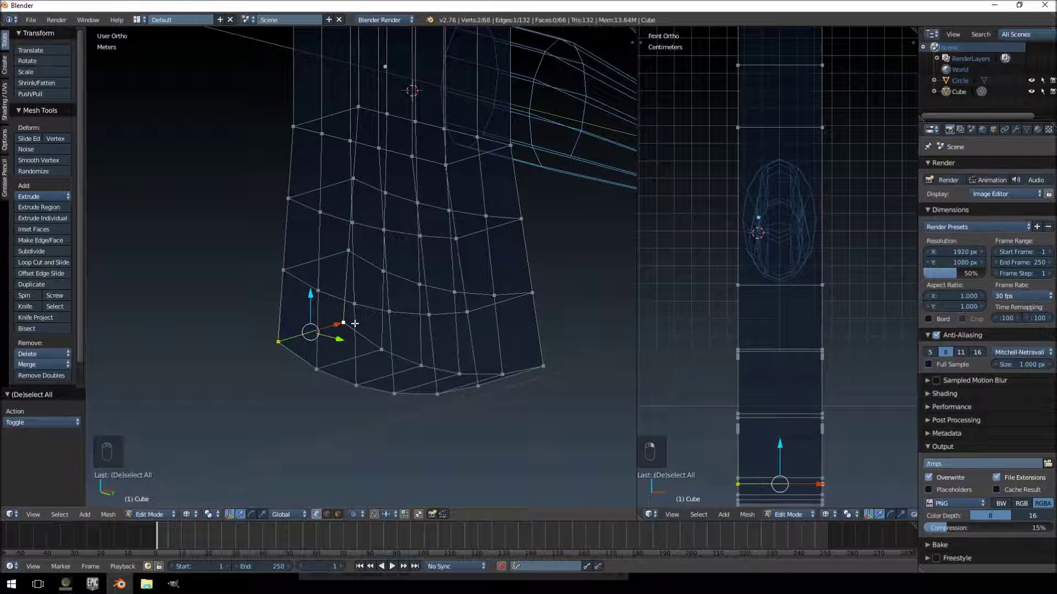
{"action": "key", "text": "alt+m"}
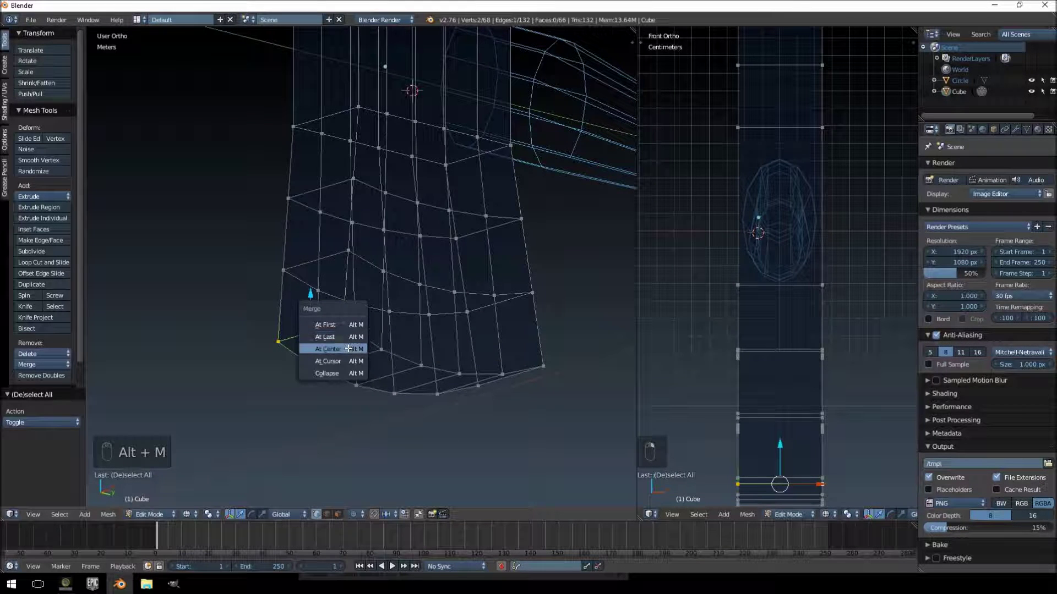
{"action": "left_click", "coordinate": [348, 348]}
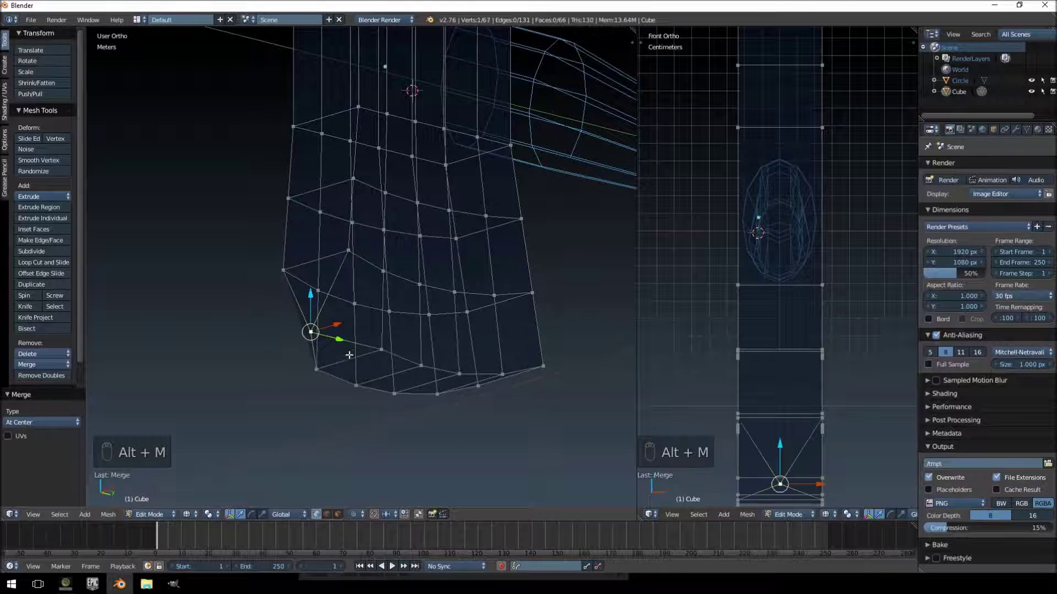
Merge the next three opposing vertex pairs along the cutting edge, each at its center
{"action": "key", "text": "alt+m"}
{"action": "left_click", "coordinate": [316, 371]}
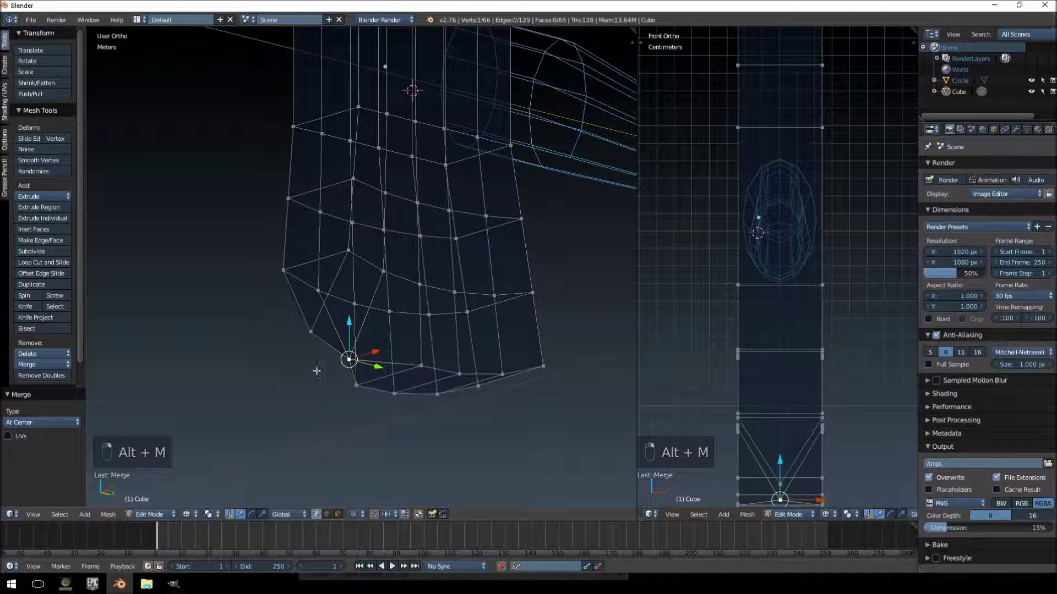
{"action": "key", "text": "alt+m"}
{"action": "left_click", "coordinate": [352, 388]}
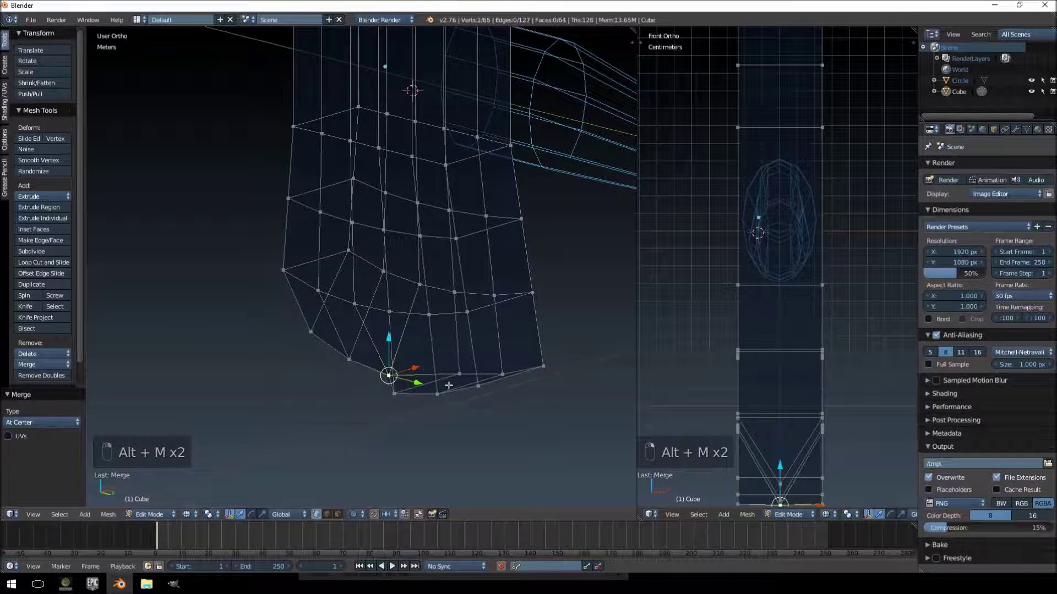
{"action": "key", "text": "alt+m"}
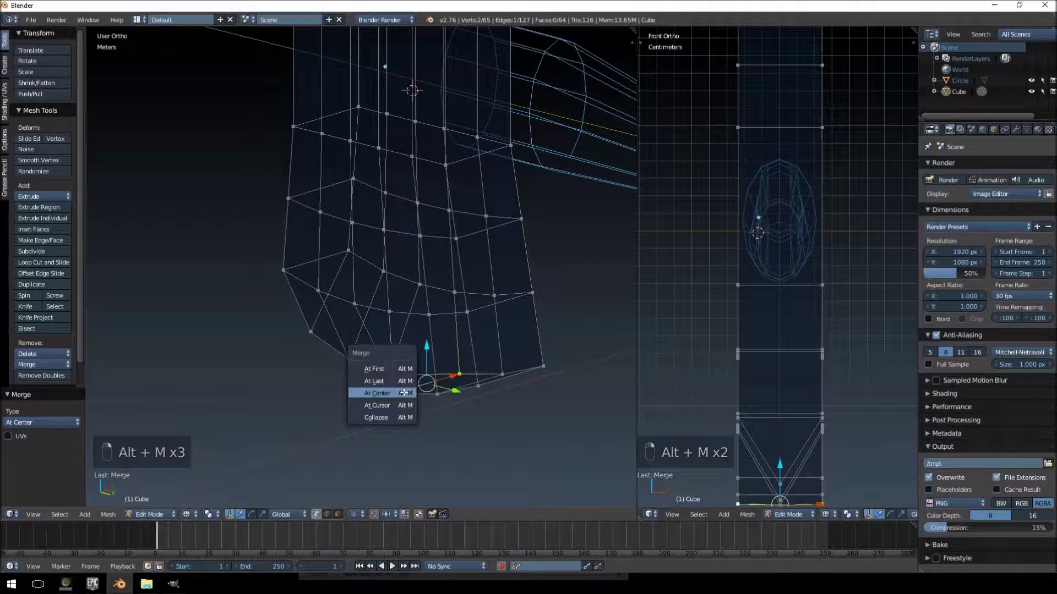
{"action": "left_click", "coordinate": [404, 393]}
Merge the last two opposing vertex pairs at center so the cutting edge ends in a single line
{"action": "middle_click_drag", "start_coordinate": [403, 393], "coordinate": [475, 372]}
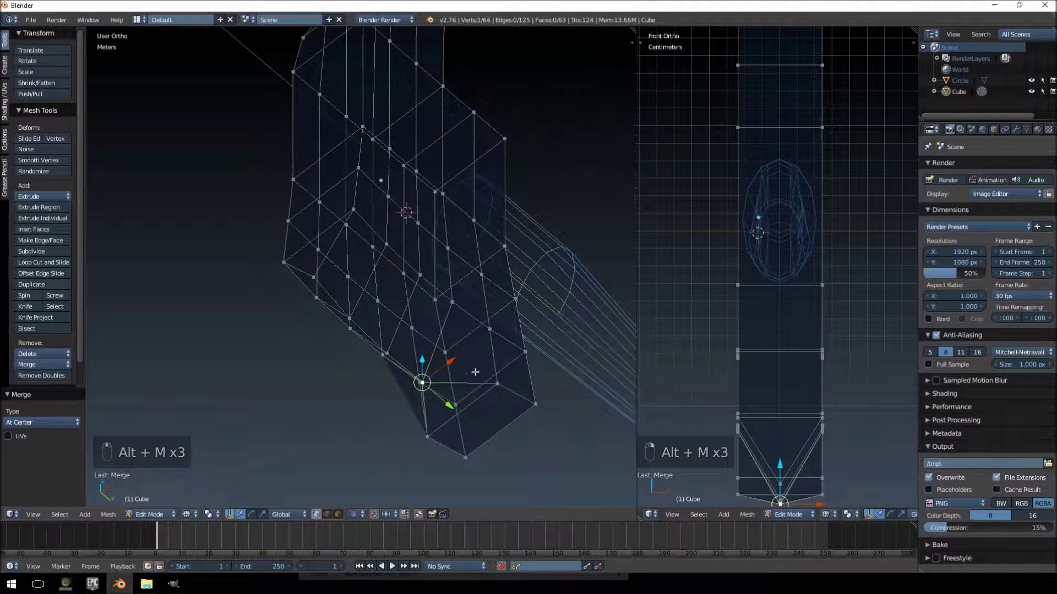
{"action": "key", "text": "alt+m"}
{"action": "left_click", "coordinate": [441, 433]}
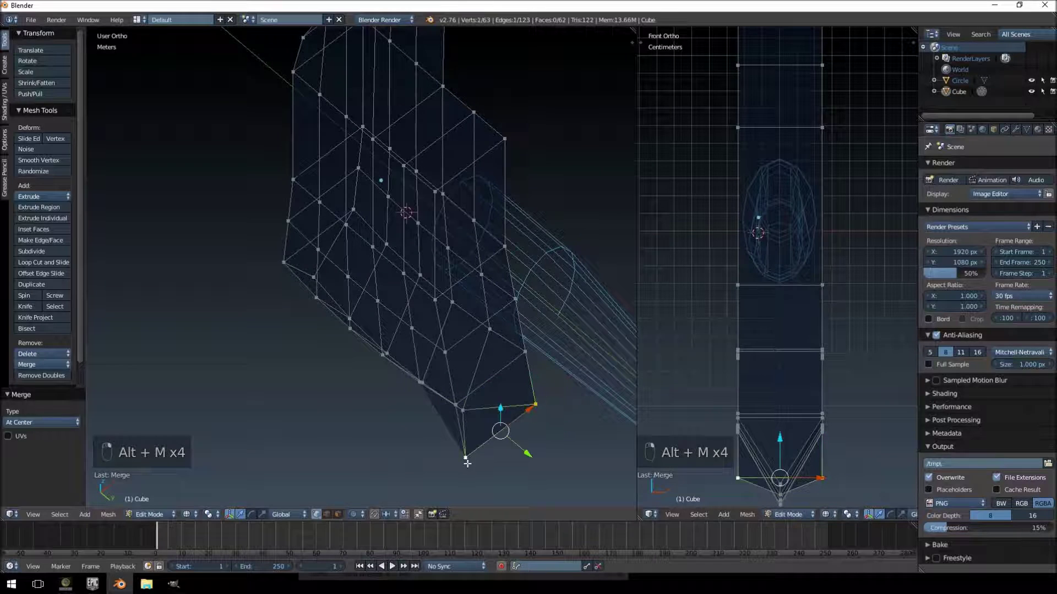
{"action": "key", "text": "alt+m"}
{"action": "left_click", "coordinate": [468, 463]}
In solid shading, scale the edge loop just above the cutting edge along X by about 0.6
{"action": "mouse_move", "coordinate": [467, 464]}
{"action": "middle_mouse_down"}
{"action": "mouse_move", "coordinate": [488, 353]}
{"action": "mouse_move", "coordinate": [473, 408]}
{"action": "mouse_move", "coordinate": [312, 392]}
{"action": "mouse_move", "coordinate": [387, 404]}
{"action": "mouse_move", "coordinate": [413, 382]}
{"action": "middle_mouse_up"}
{"action": "key", "text": "z"}
{"action": "middle_click_drag", "start_coordinate": [345, 296], "coordinate": [372, 302]}
{"action": "right_click", "coordinate": [340, 281], "text": "alt"}
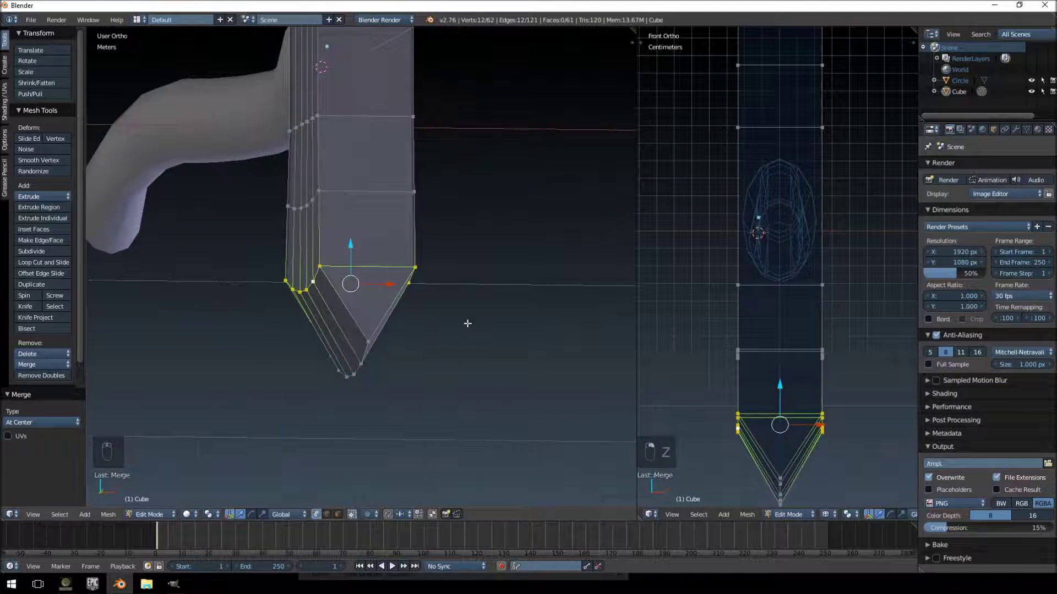
{"action": "middle_click_drag", "start_coordinate": [467, 323], "coordinate": [496, 340]}
{"action": "key", "text": "s"}
{"action": "key", "text": "x"}
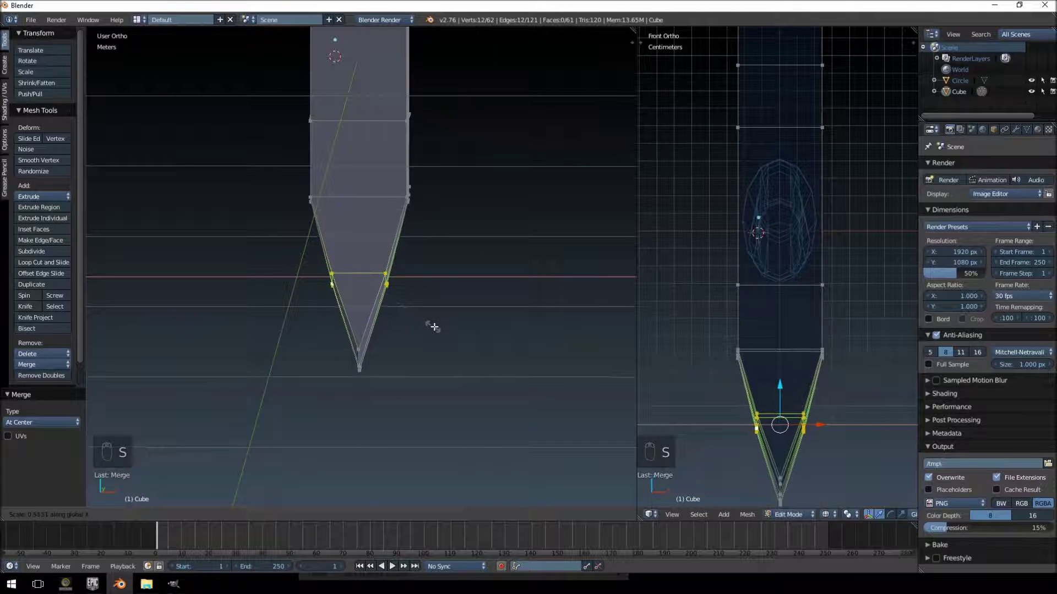
{"action": "left_click", "coordinate": [437, 326]}
Scale the upper of the two added blade loops along X by about 0.84
{"action": "key", "text": "a"}
{"action": "middle_click_drag", "start_coordinate": [341, 193], "coordinate": [396, 184]}
{"action": "right_click", "coordinate": [315, 205], "text": "alt"}
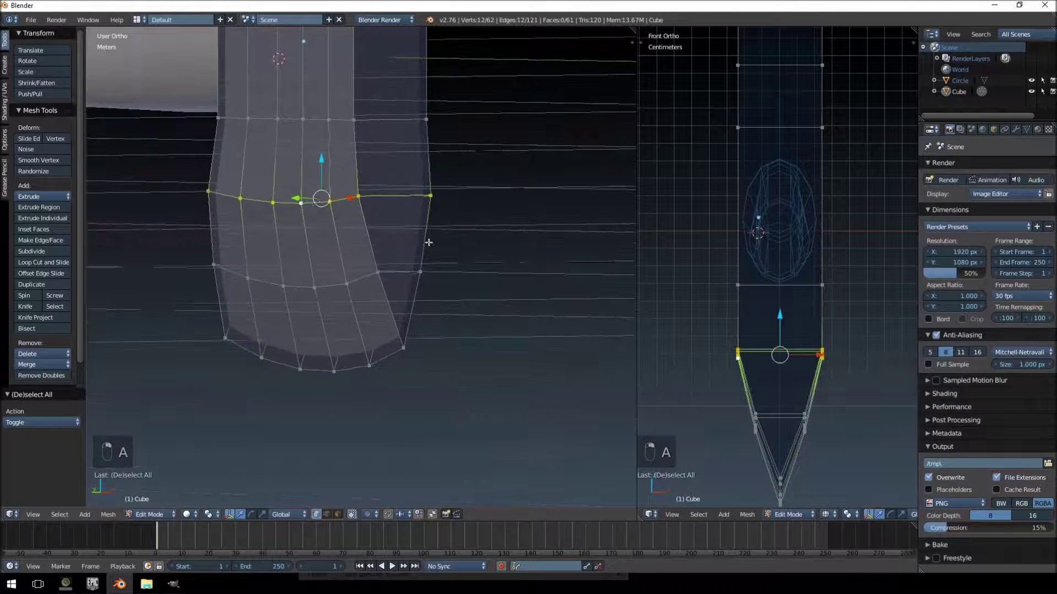
{"action": "middle_click_drag", "start_coordinate": [316, 200], "coordinate": [491, 293]}
{"action": "key", "text": "s"}
{"action": "key", "text": "x"}
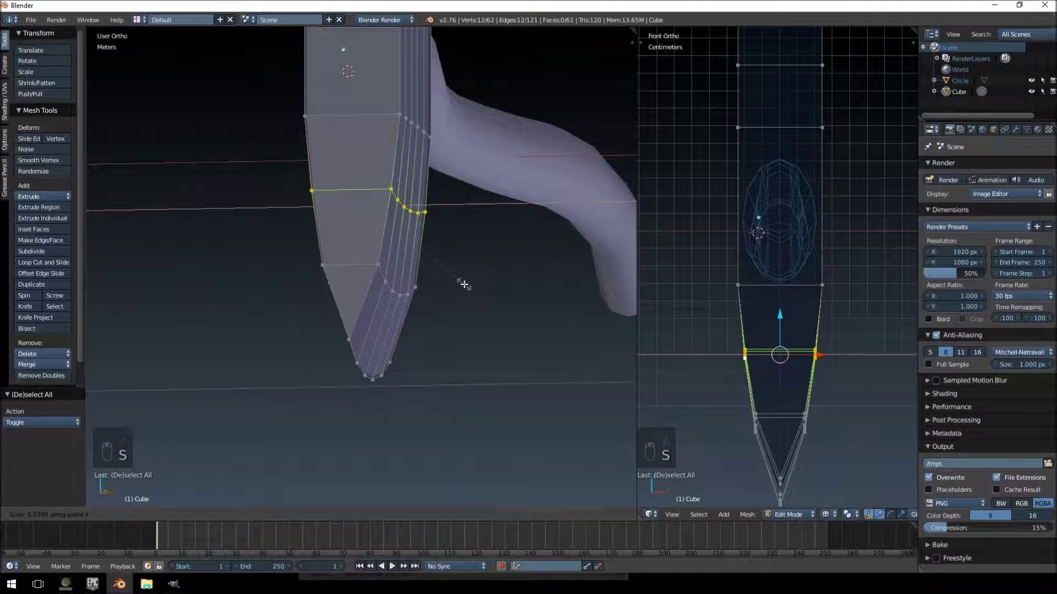
{"action": "left_click", "coordinate": [464, 285]}
Select the lower blade loop again and scale it along X by 0.938
{"action": "key", "text": "a"}
{"action": "right_click", "coordinate": [383, 274], "text": "alt"}
{"action": "key", "text": "s"}
{"action": "key", "text": "x"}
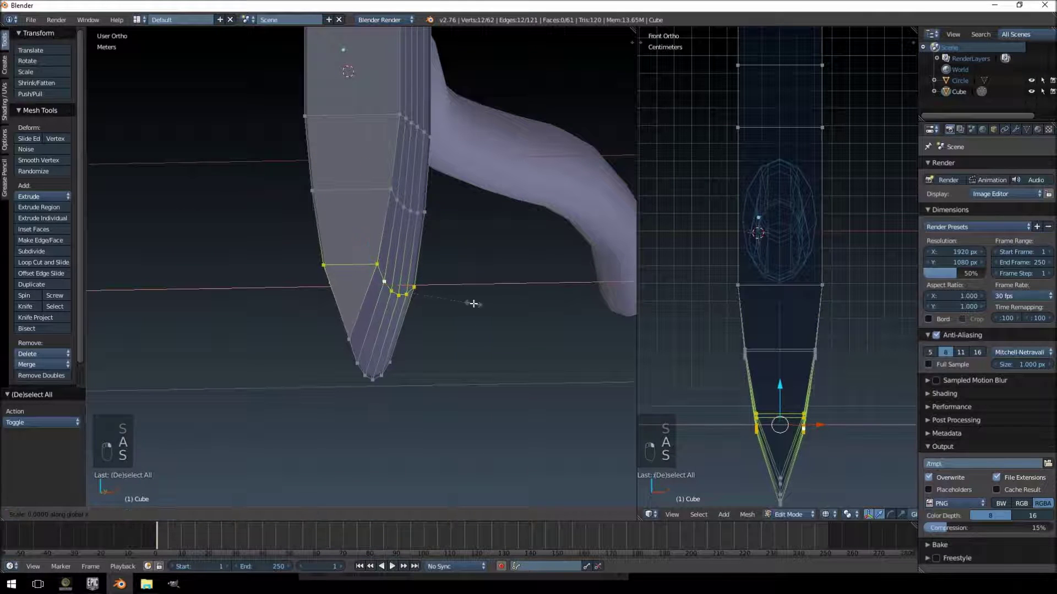
{"action": "left_click", "coordinate": [473, 302]}
Select the edge across the spike's tip and narrow it along X
{"action": "mouse_move", "coordinate": [473, 302]}
{"action": "middle_mouse_down"}
{"action": "mouse_move", "coordinate": [433, 274]}
{"action": "mouse_move", "coordinate": [479, 253]}
{"action": "mouse_move", "coordinate": [500, 309]}
{"action": "mouse_move", "coordinate": [452, 418]}
{"action": "middle_mouse_up"}
{"action": "key", "text": "z"}
{"action": "key", "text": "z"}
{"action": "middle_click_drag", "start_coordinate": [443, 207], "coordinate": [501, 230]}
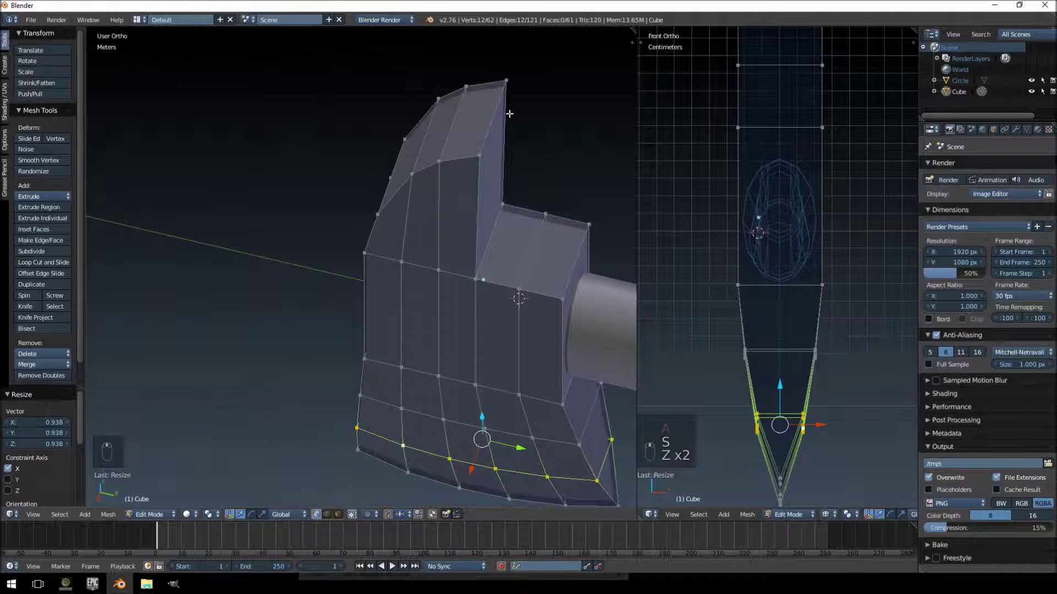
{"action": "key", "text": "a"}
{"action": "middle_click_drag", "start_coordinate": [572, 216], "coordinate": [518, 296]}
{"action": "key", "text": "s"}
{"action": "key", "text": "x"}
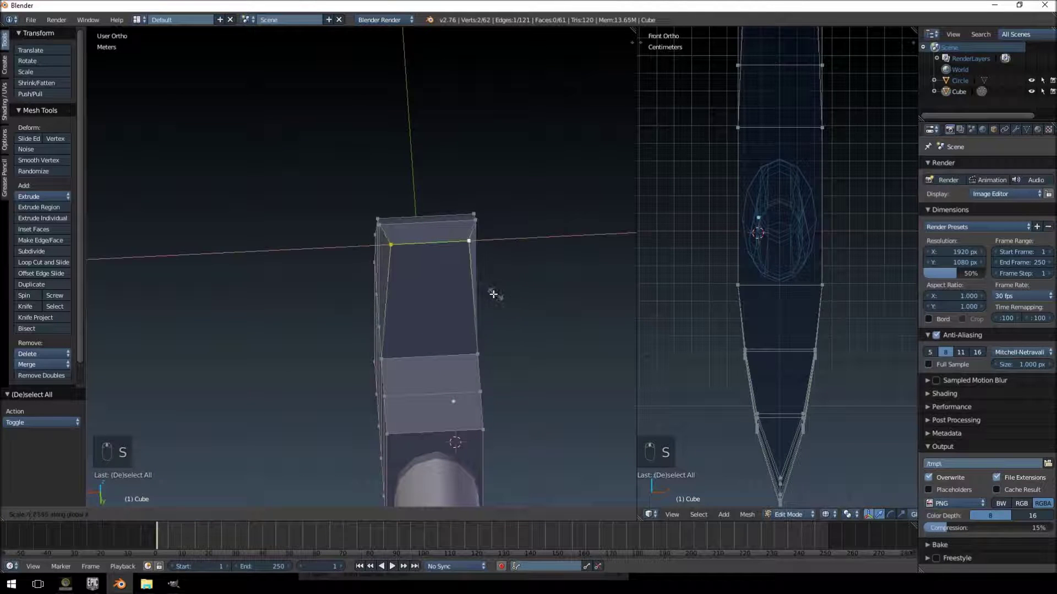
{"action": "left_click", "coordinate": [434, 276]}
{"action": "key", "text": "a"}
{"action": "right_click", "coordinate": [415, 224], "text": "alt"}
{"action": "middle_click_drag", "start_coordinate": [440, 237], "coordinate": [413, 312]}
{"action": "key", "text": "s"}
{"action": "key", "text": "x"}
{"action": "right_click", "coordinate": [469, 331]}
Scale the cross edge next to the spike's tip along X by 0.611 and the following one by 0.825
{"action": "right_click", "coordinate": [394, 302]}
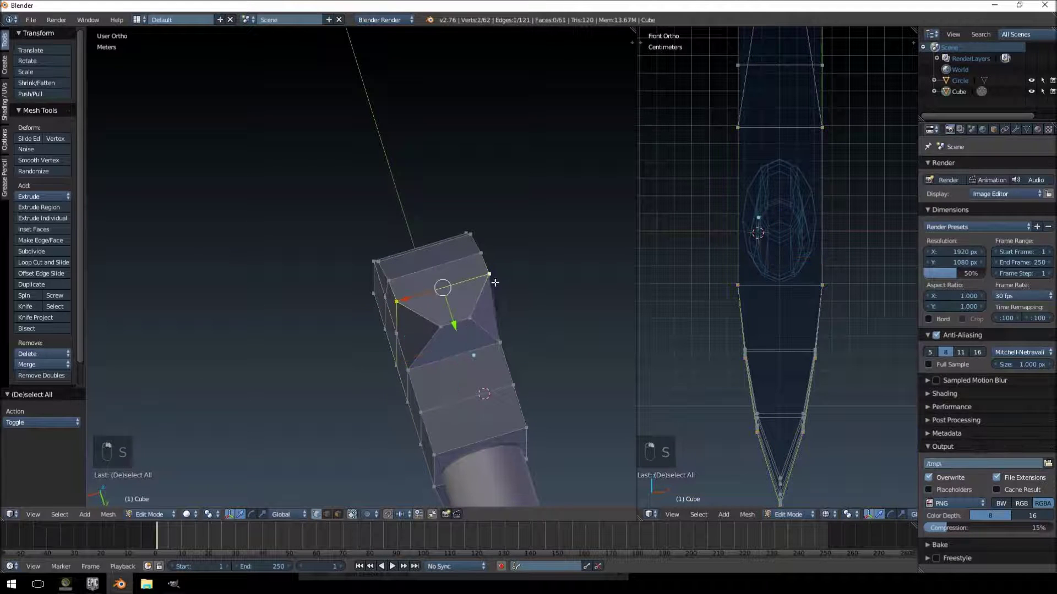
{"action": "key", "text": "s"}
{"action": "key", "text": "x"}
{"action": "left_click", "coordinate": [486, 302]}
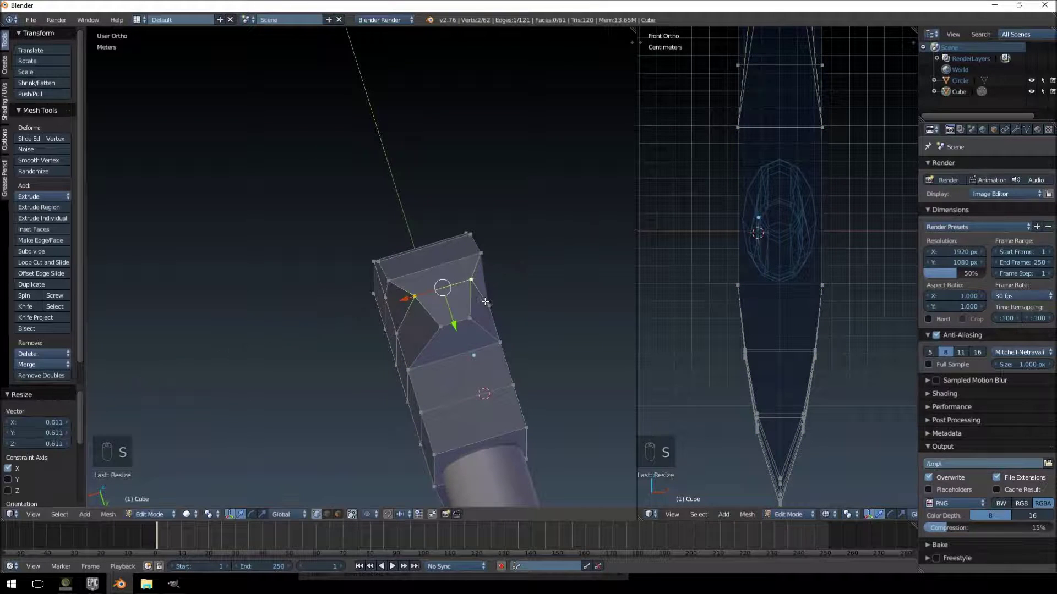
{"action": "key", "text": "s"}
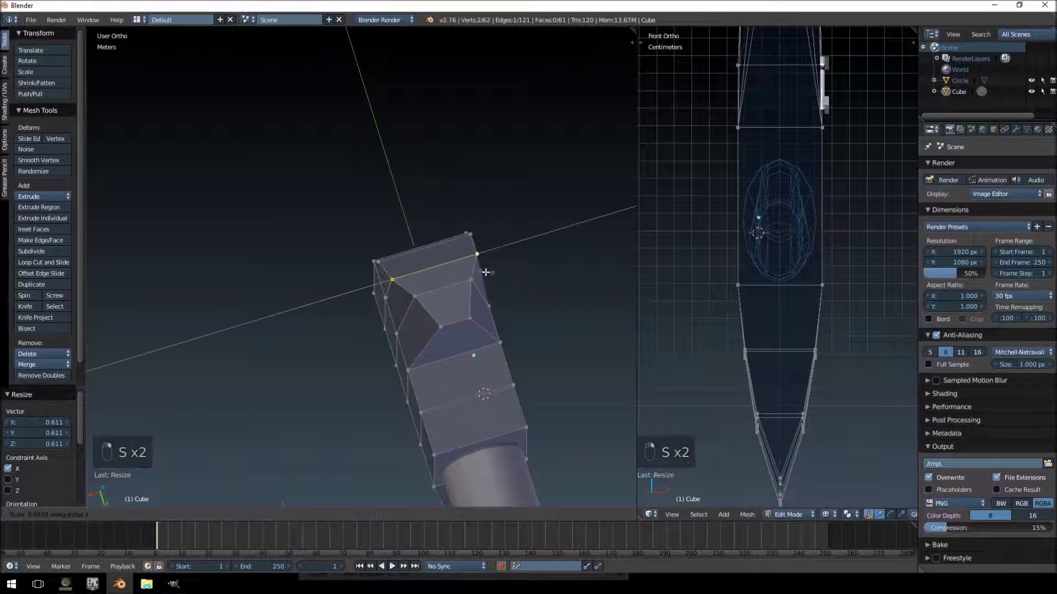
{"action": "left_click", "coordinate": [481, 271]}
{"action": "middle_click_drag", "start_coordinate": [481, 272], "coordinate": [473, 208]}
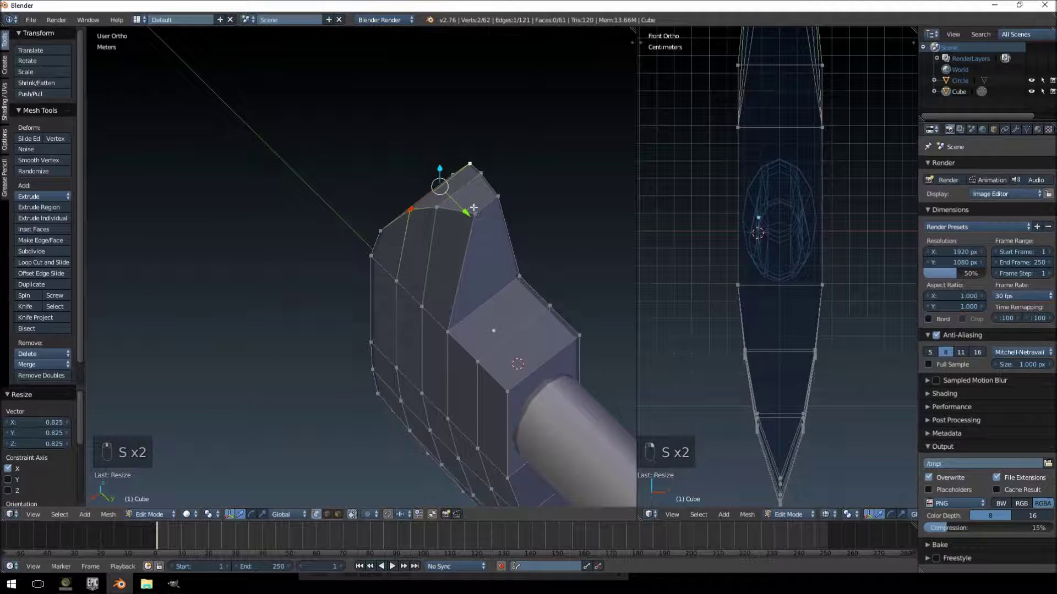
Narrow the spike's tip edge further along X and check the taper of the head from the side
{"action": "key", "text": "s"}
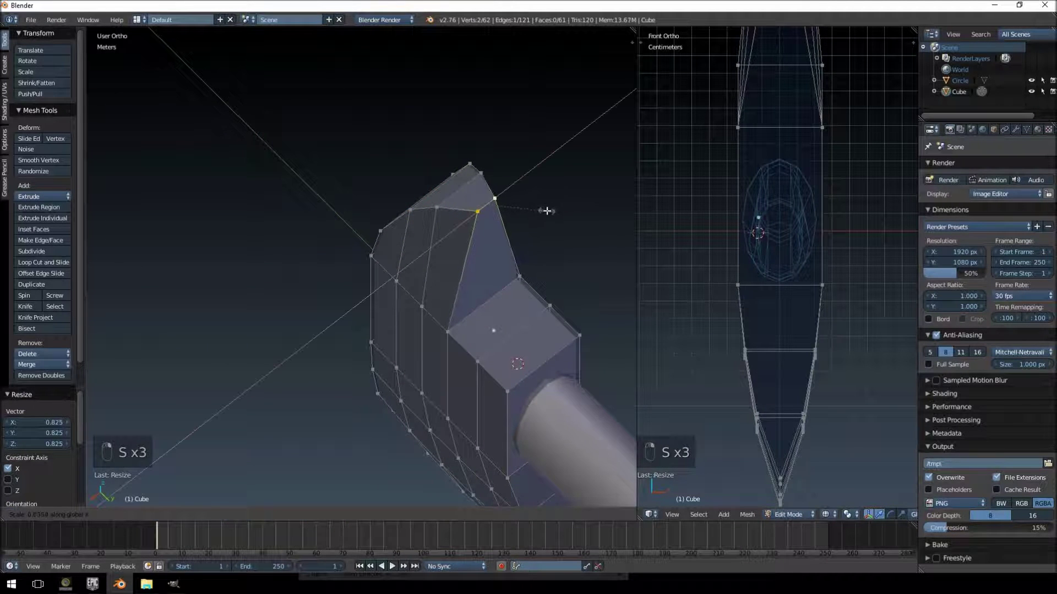
{"action": "left_click", "coordinate": [505, 227]}
{"action": "mouse_move", "coordinate": [506, 227]}
{"action": "middle_mouse_down"}
{"action": "mouse_move", "coordinate": [528, 66]}
{"action": "mouse_move", "coordinate": [467, 99]}
{"action": "mouse_move", "coordinate": [436, 95]}
{"action": "mouse_move", "coordinate": [455, 160]}
{"action": "mouse_move", "coordinate": [564, 193]}
{"action": "mouse_move", "coordinate": [436, 173]}
{"action": "mouse_move", "coordinate": [467, 160]}
{"action": "mouse_move", "coordinate": [307, 160]}
{"action": "mouse_move", "coordinate": [323, 278]}
{"action": "mouse_move", "coordinate": [378, 296]}
{"action": "mouse_move", "coordinate": [503, 231]}
{"action": "middle_mouse_up"}
{"action": "key", "text": "Tab"}
{"action": "key", "text": "Tab"}
{"action": "scroll", "coordinate": [490, 280], "scroll_direction": "down", "scroll_amount": 4}
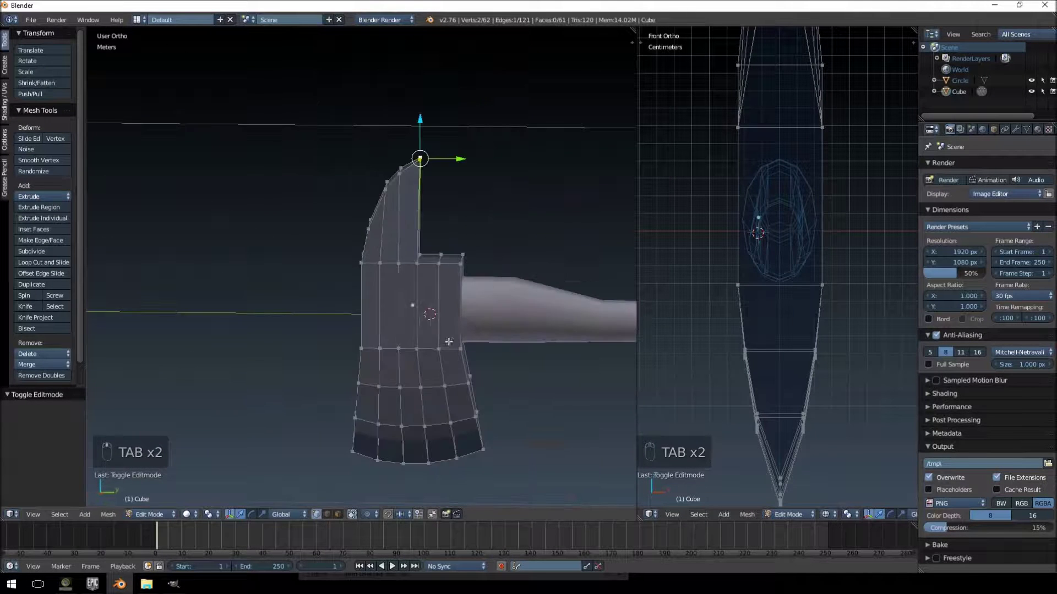
{"action": "middle_click_drag", "start_coordinate": [448, 342], "coordinate": [503, 293]}
Apply smooth shading to the axe head object
{"action": "key", "text": "Tab"}
{"action": "left_click", "coordinate": [34, 193]}
{"action": "middle_click_drag", "start_coordinate": [146, 229], "coordinate": [438, 149]}
Compare the whole axe with the background drawing in the right side view, outside mesh editing
{"action": "key", "text": "Tab"}
{"action": "scroll", "coordinate": [470, 300], "scroll_direction": "down", "scroll_amount": 4}
{"action": "middle_click_drag", "start_coordinate": [482, 297], "coordinate": [439, 257]}
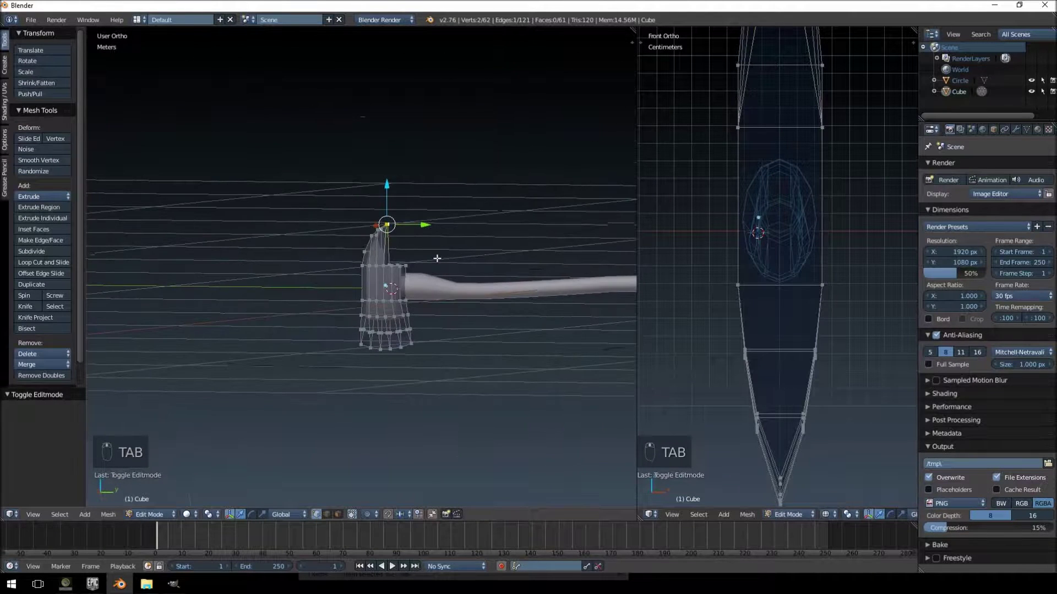
{"action": "key", "text": "KP_3"}
{"action": "middle_click_drag", "start_coordinate": [517, 291], "coordinate": [406, 253], "text": "shift"}
{"action": "scroll", "coordinate": [377, 290], "scroll_direction": "down", "scroll_amount": 1}
{"action": "key", "text": "Tab"}
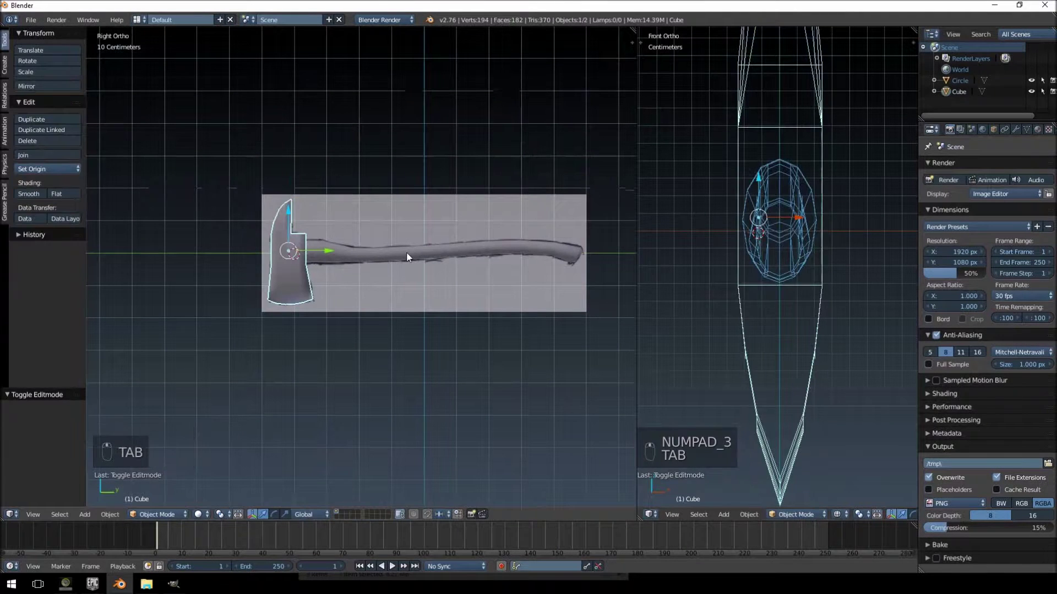